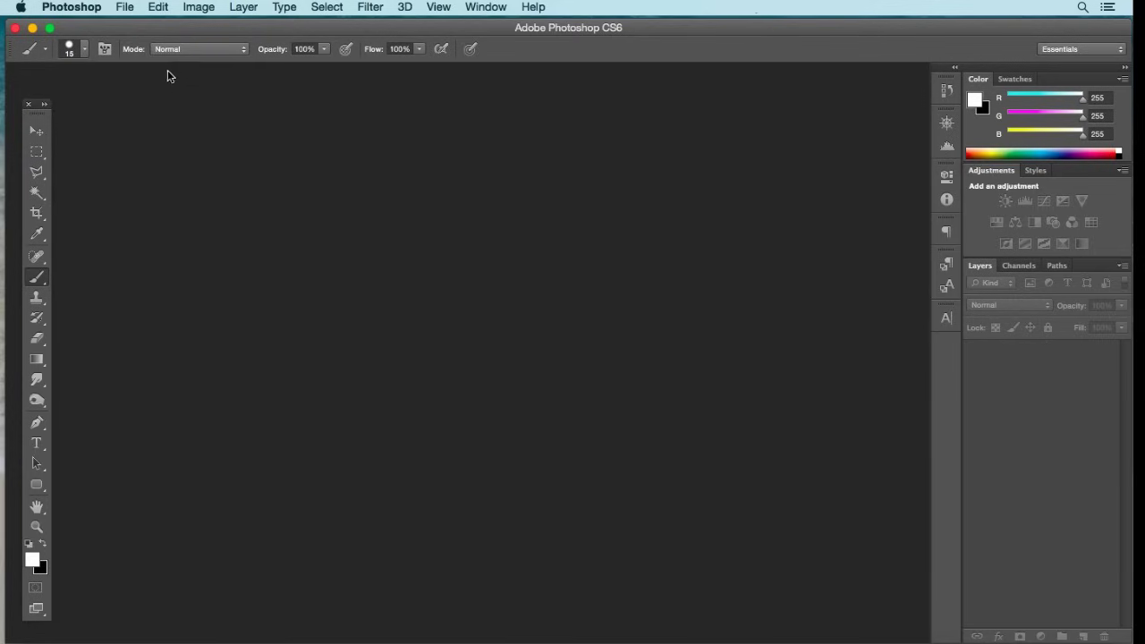
Step: Open Sequence 02.Still003.jpg, the cartoon girl line drawing, from the Coloring Tutorial 1 folder
left_click(127, 11)
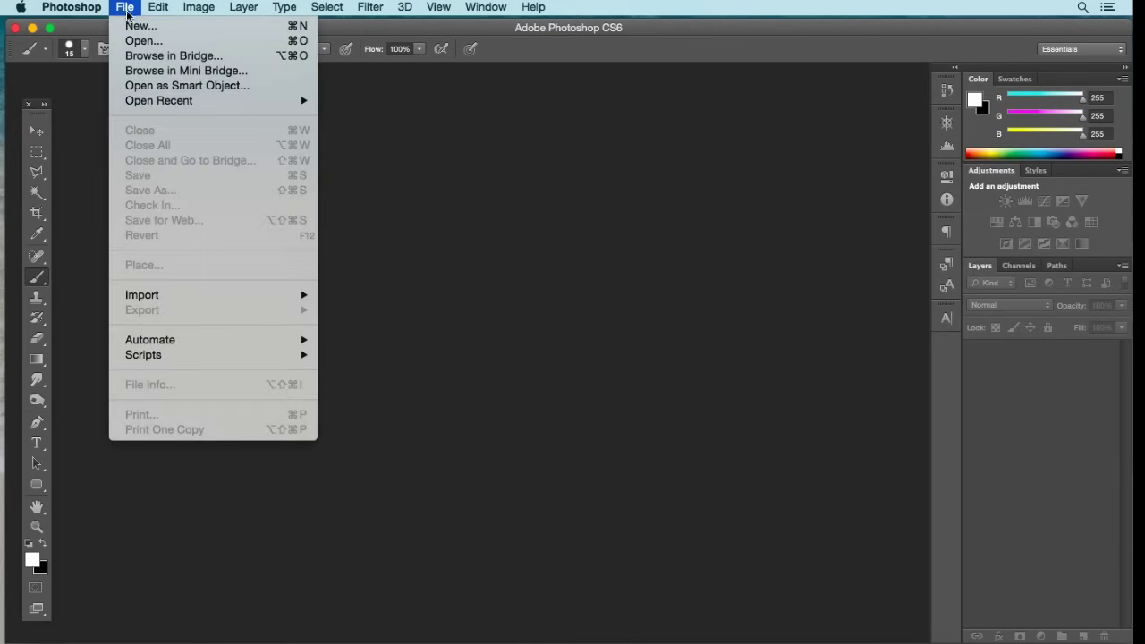
left_click(142, 40)
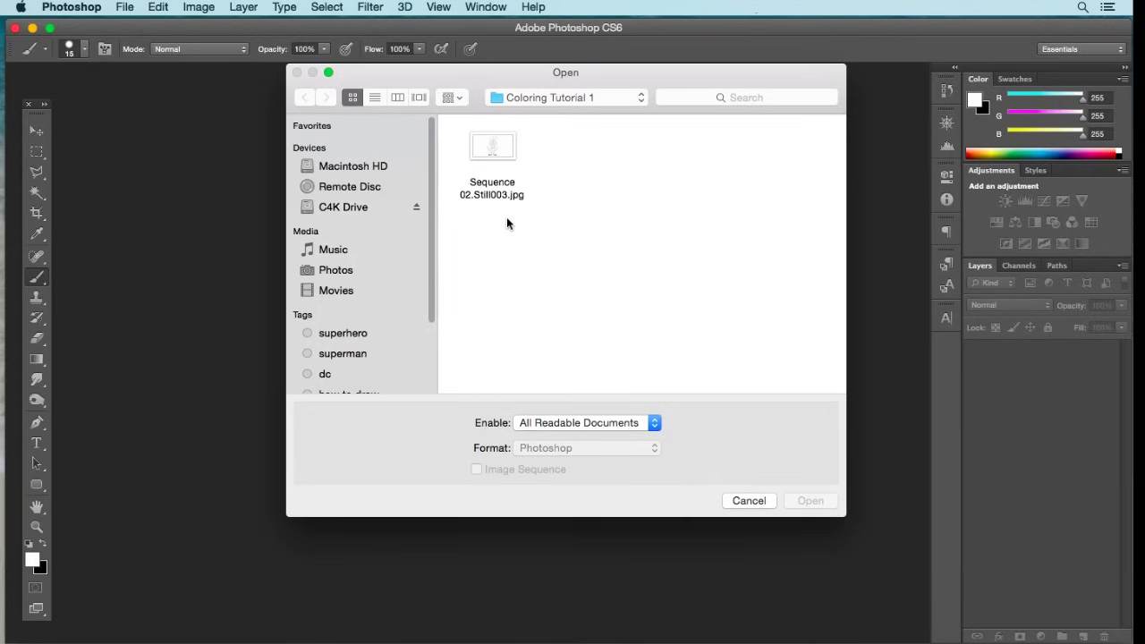
left_click(499, 143)
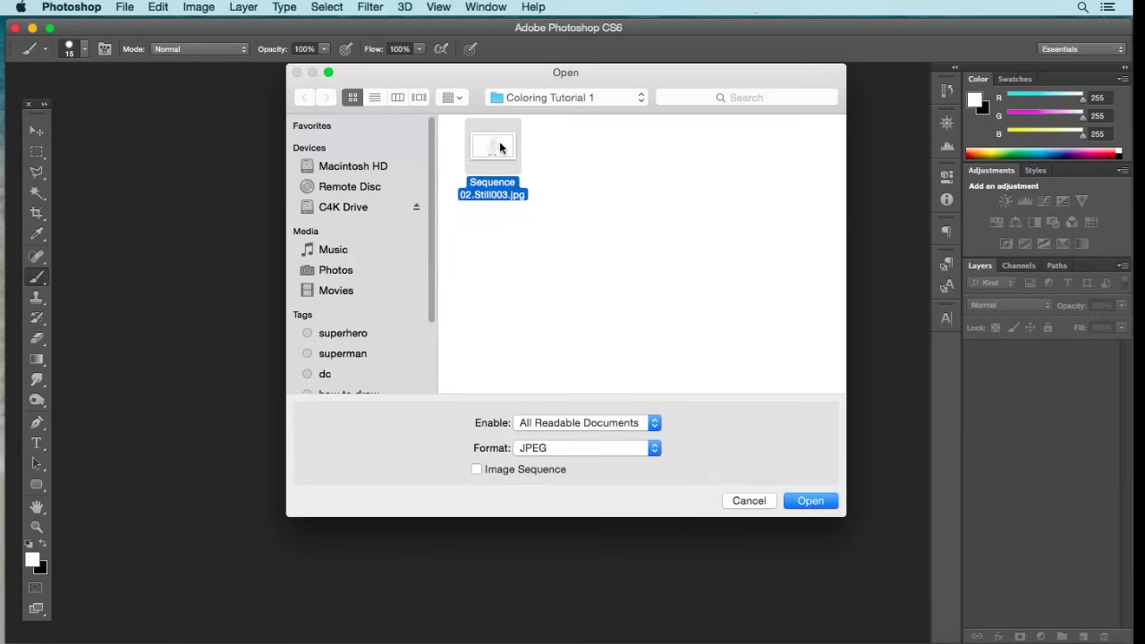
left_click(797, 500)
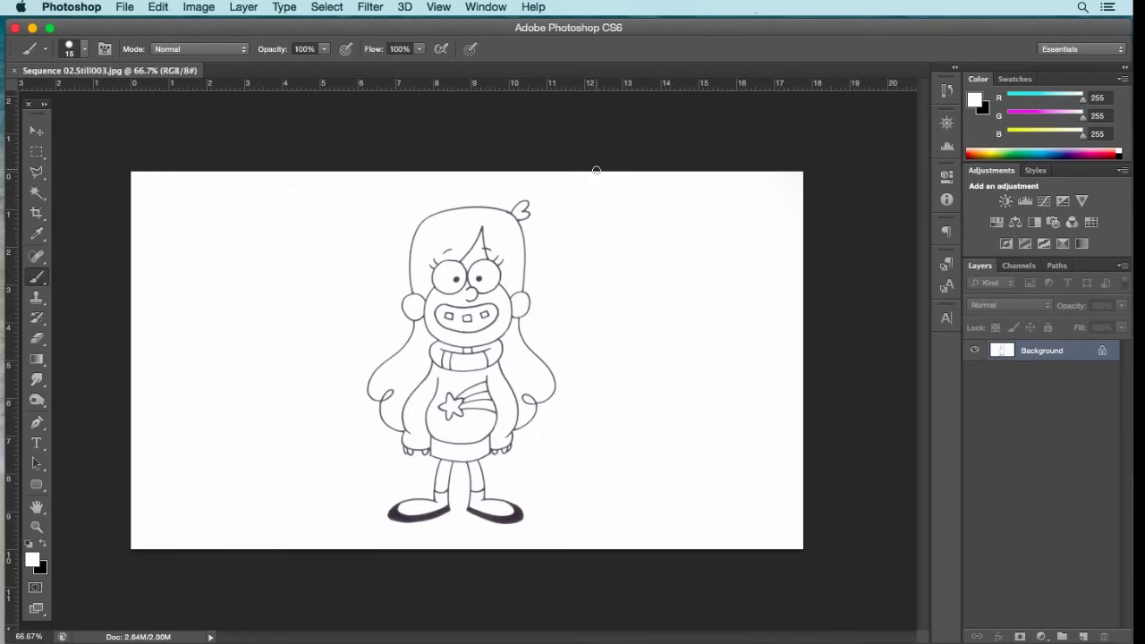
Step: Apply Hue/Saturation with Saturation at -100 to make the drawing pure grayscale
left_click(211, 7)
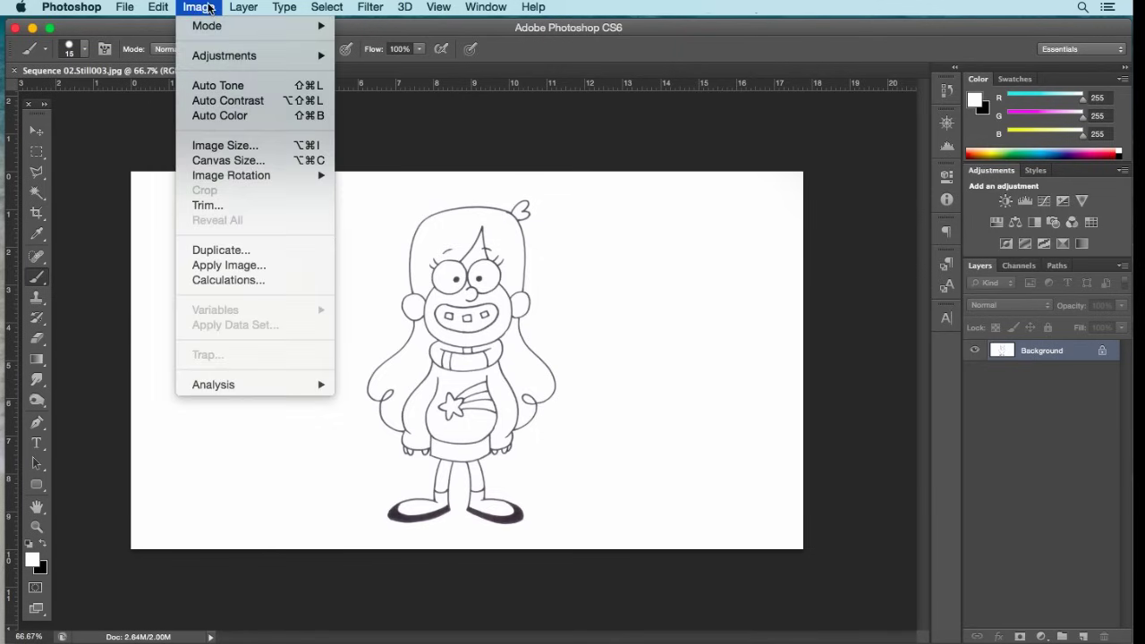
mouse_move(217, 59)
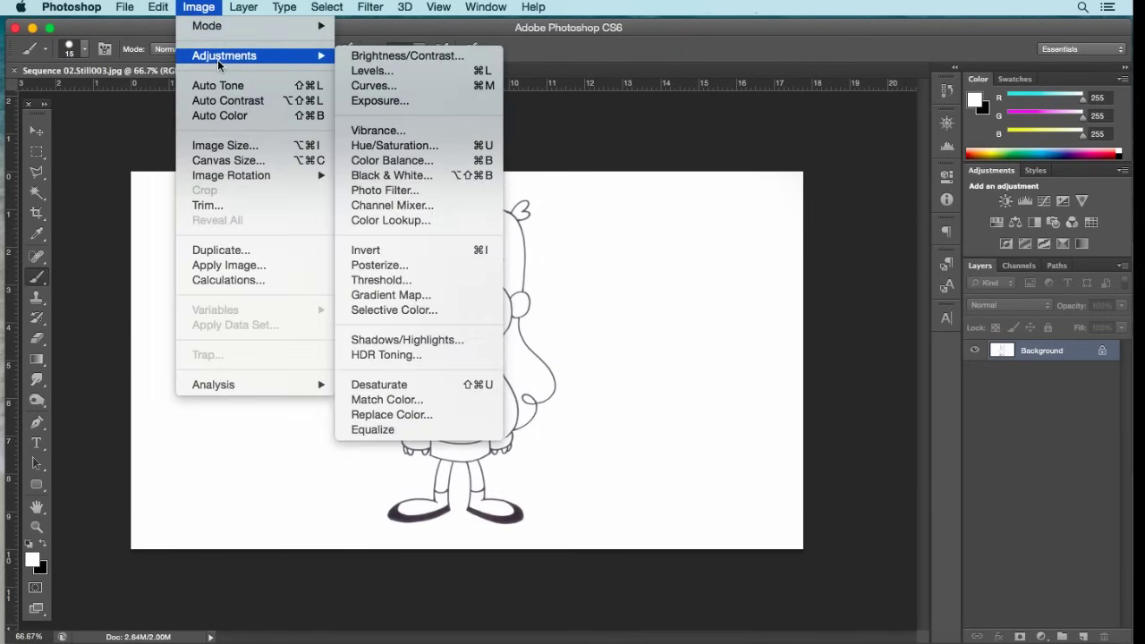
left_click(397, 146)
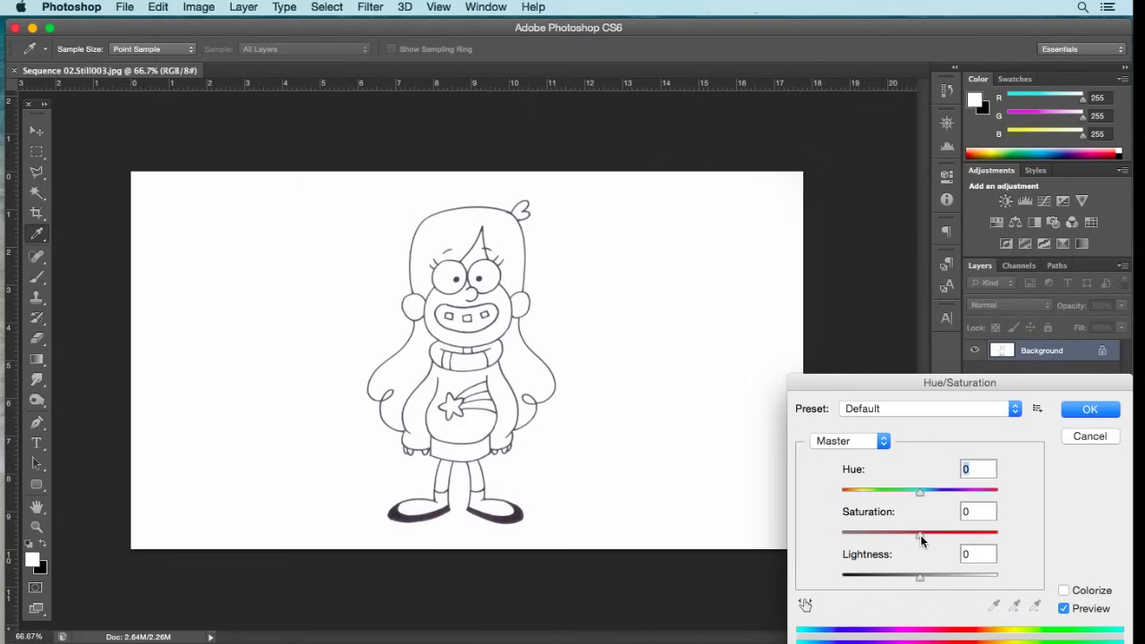
left_click_drag(922, 540, 821, 528)
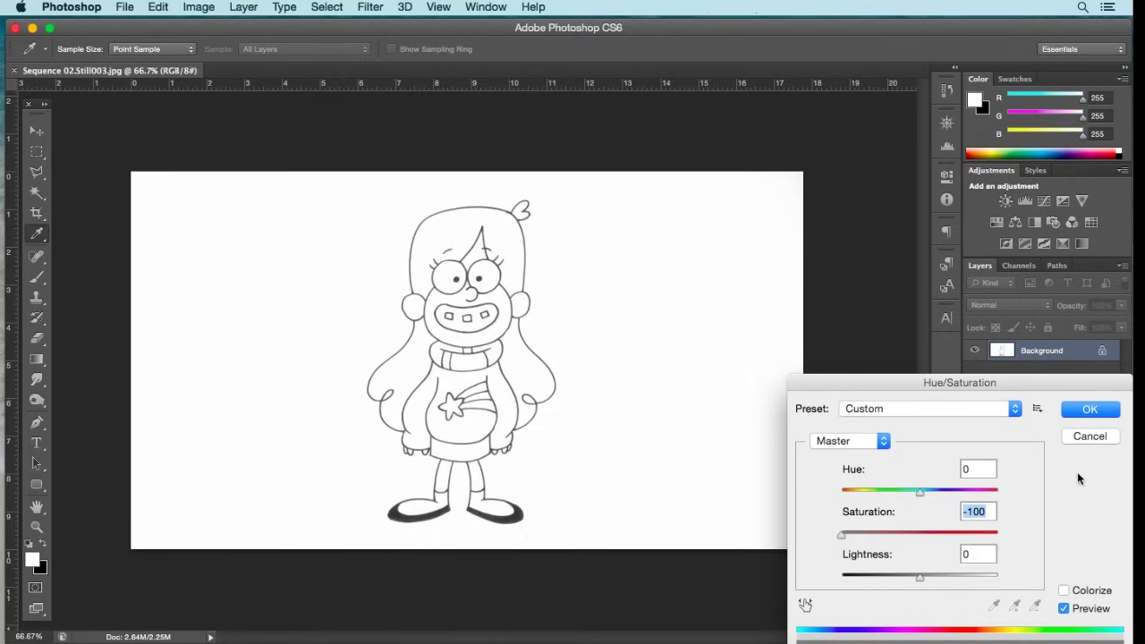
left_click(1081, 409)
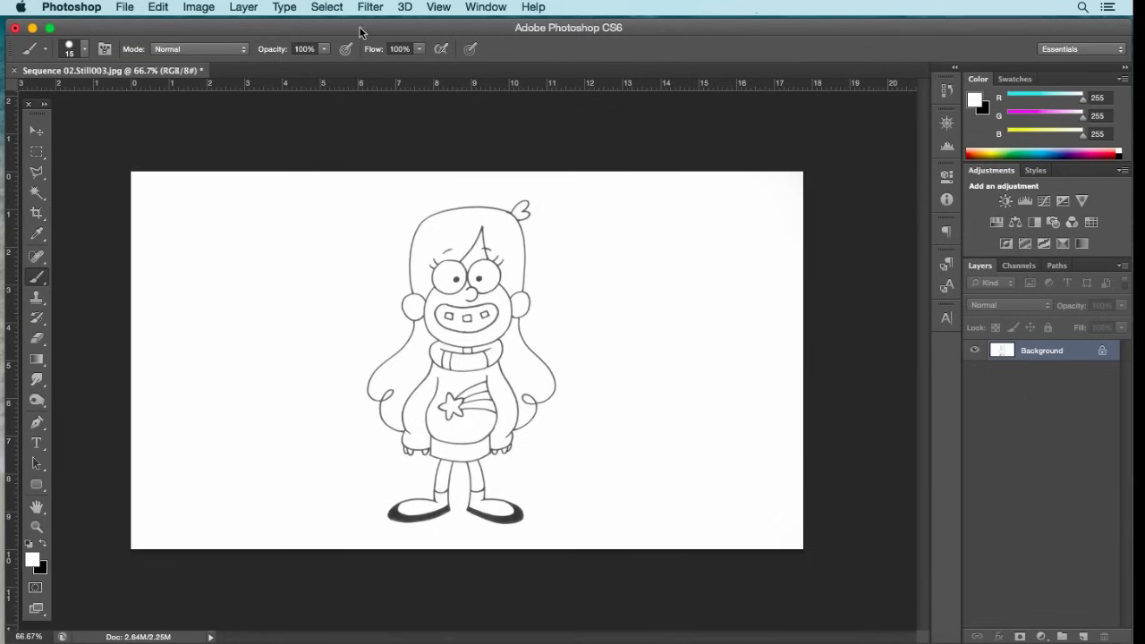
Step: Apply Levels with input values 69, 0.49 and 237 for solid black lines on white
left_click(199, 7)
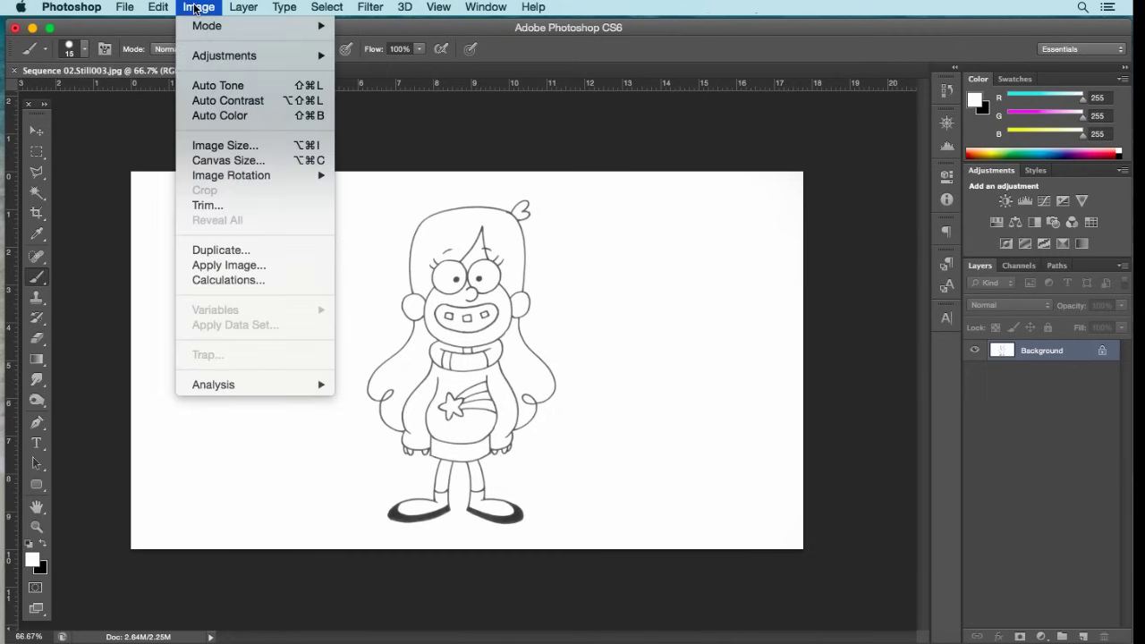
mouse_move(210, 58)
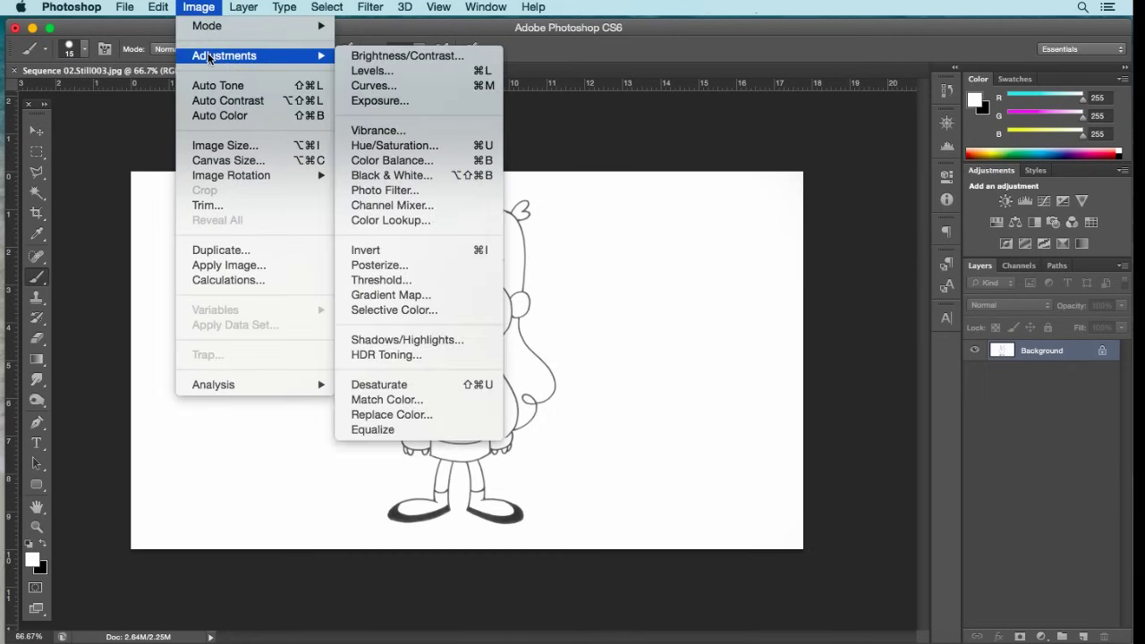
left_click(391, 75)
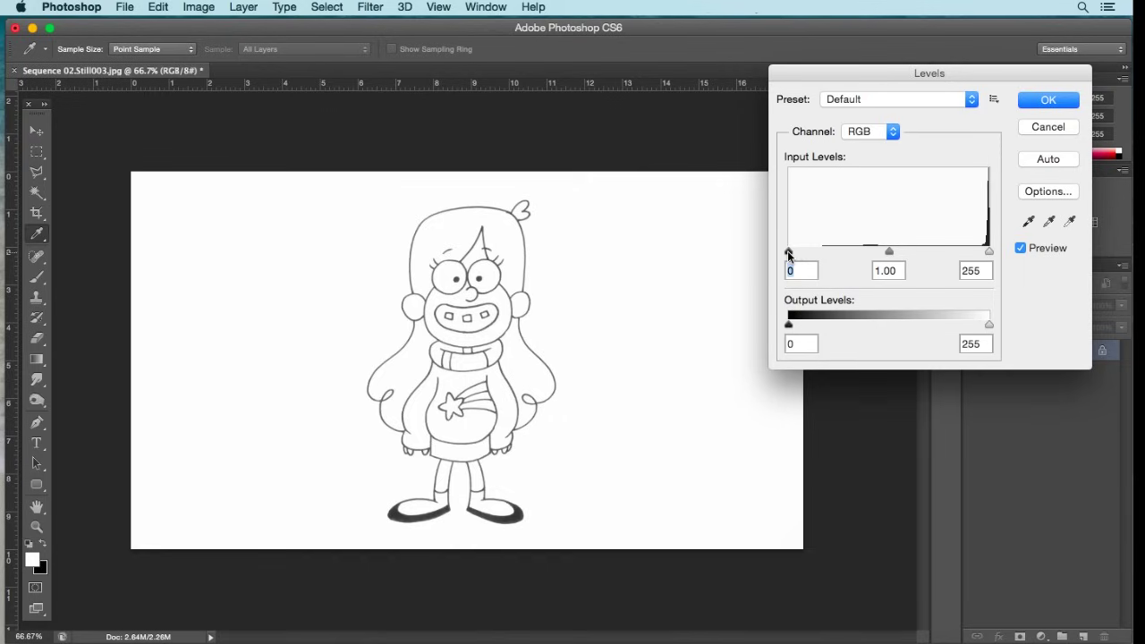
left_click_drag(787, 251, 843, 263)
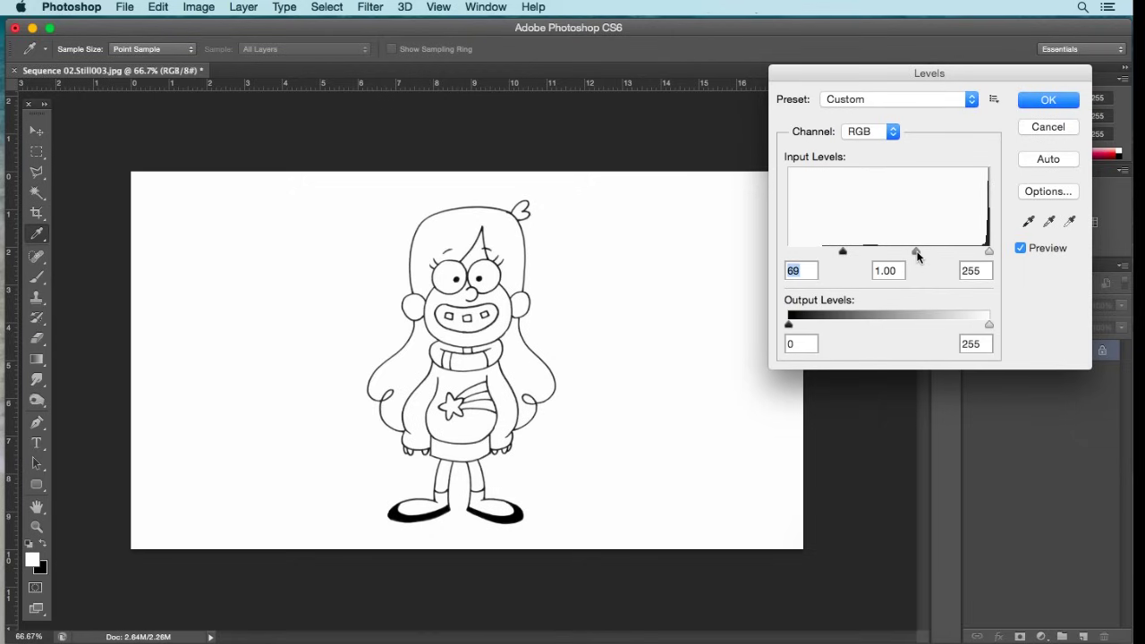
left_click_drag(917, 256, 945, 261)
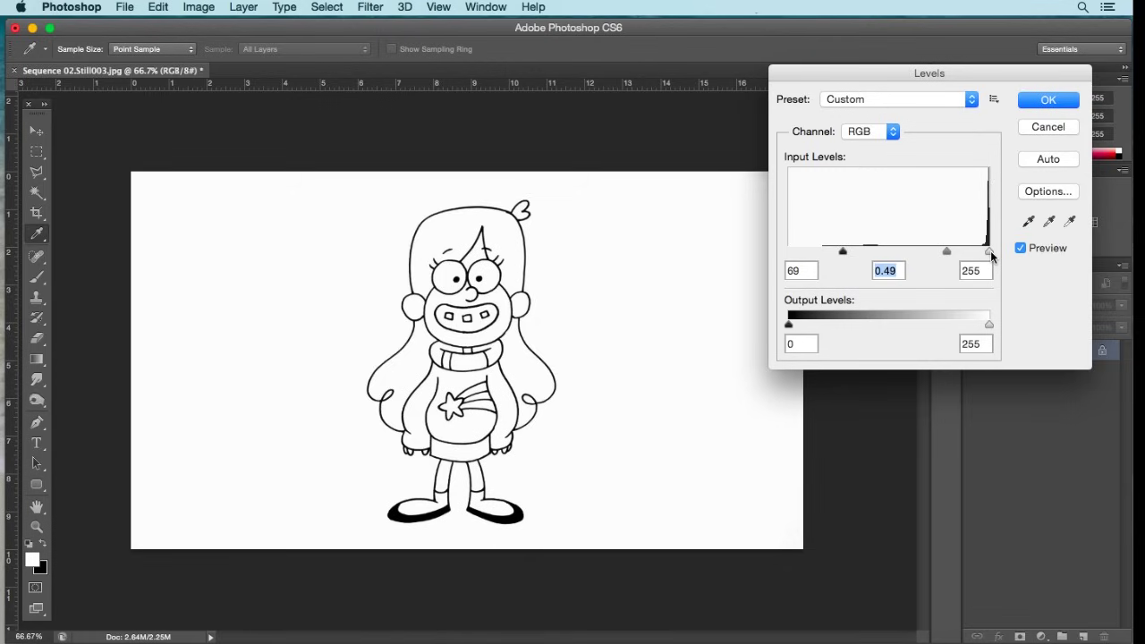
left_click_drag(990, 250, 975, 255)
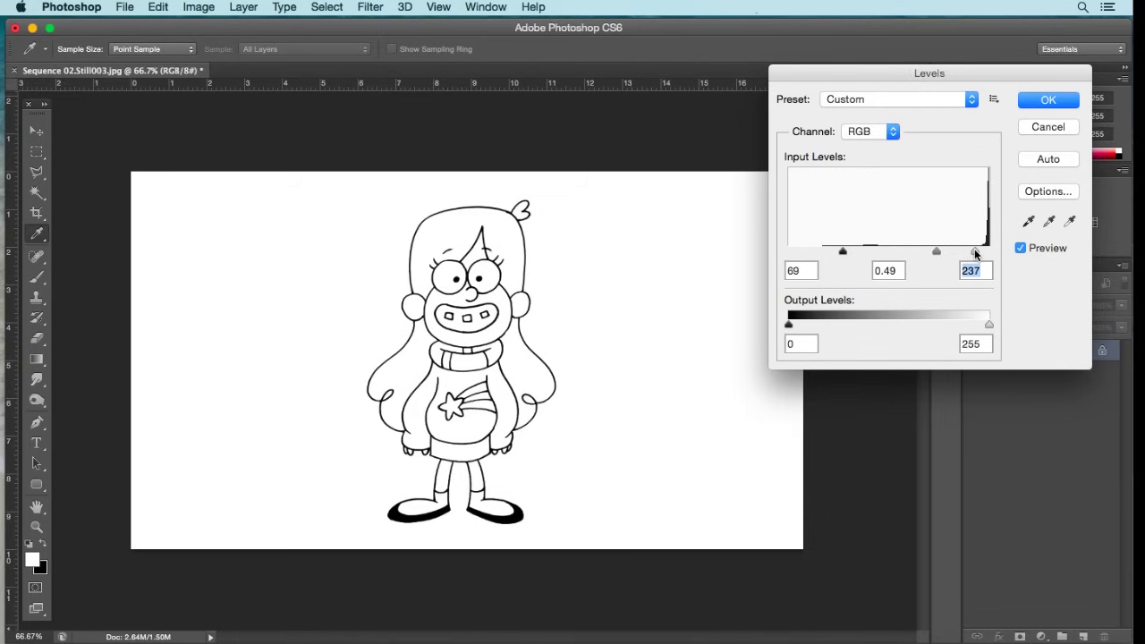
left_click(1033, 101)
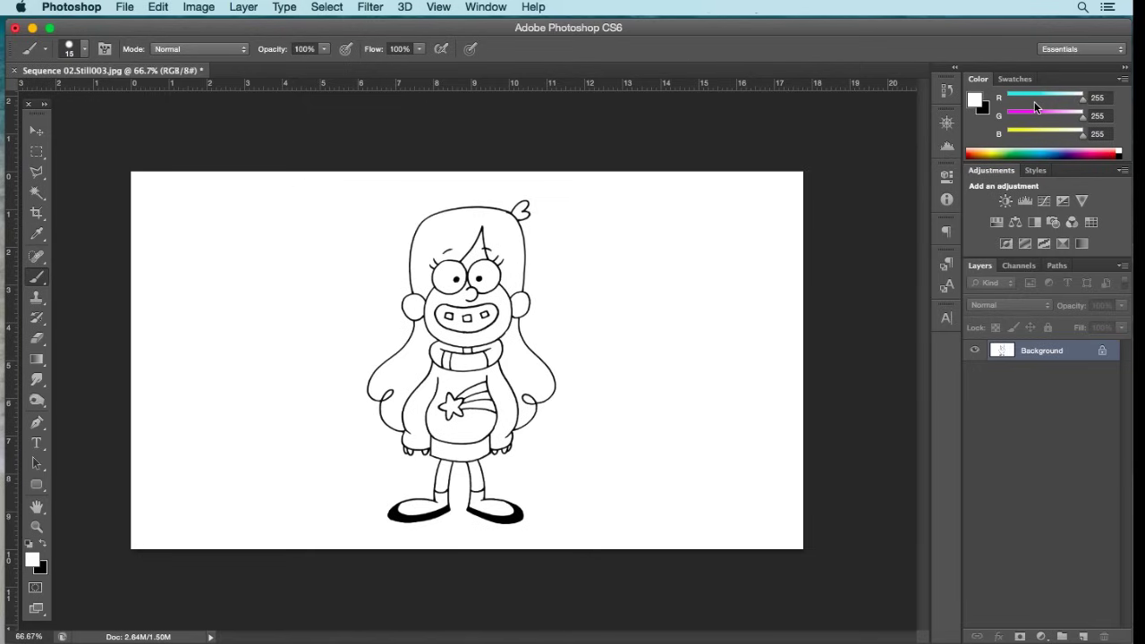
Step: Select all, copy the drawing, and add a new empty Alpha 1 channel
left_click(337, 8)
left_click(337, 26)
left_click(161, 8)
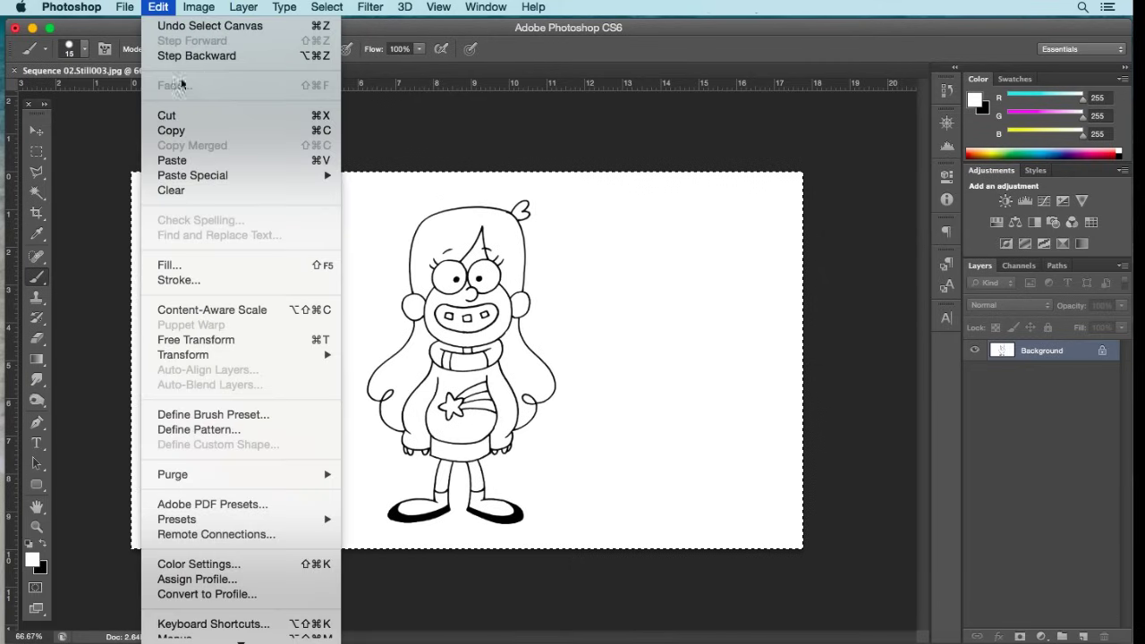
left_click(185, 133)
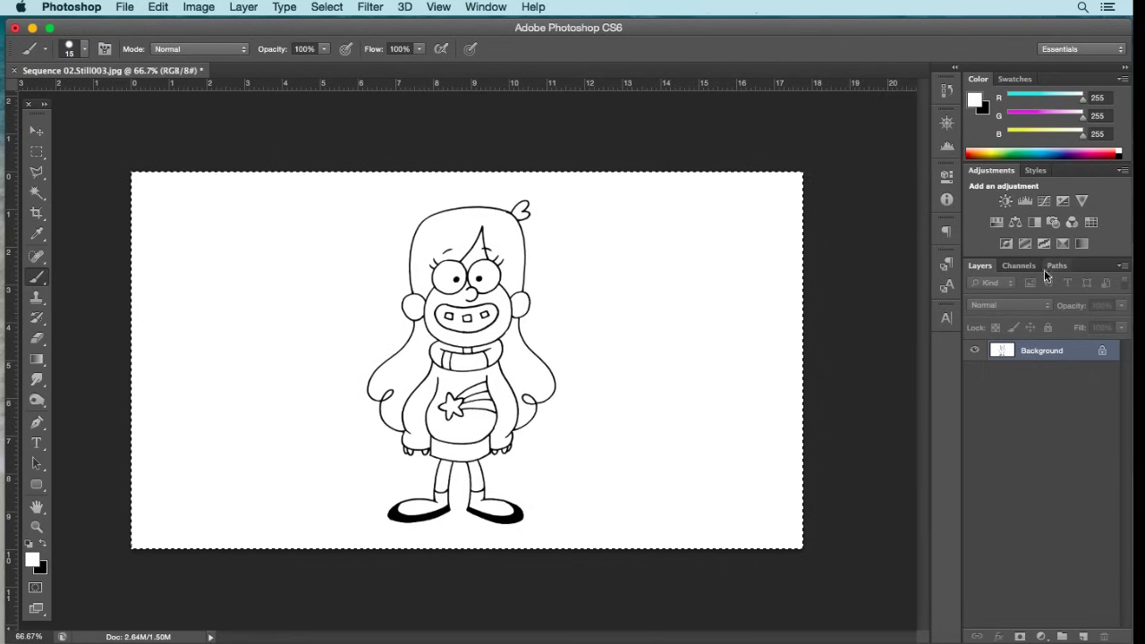
left_click(1019, 265)
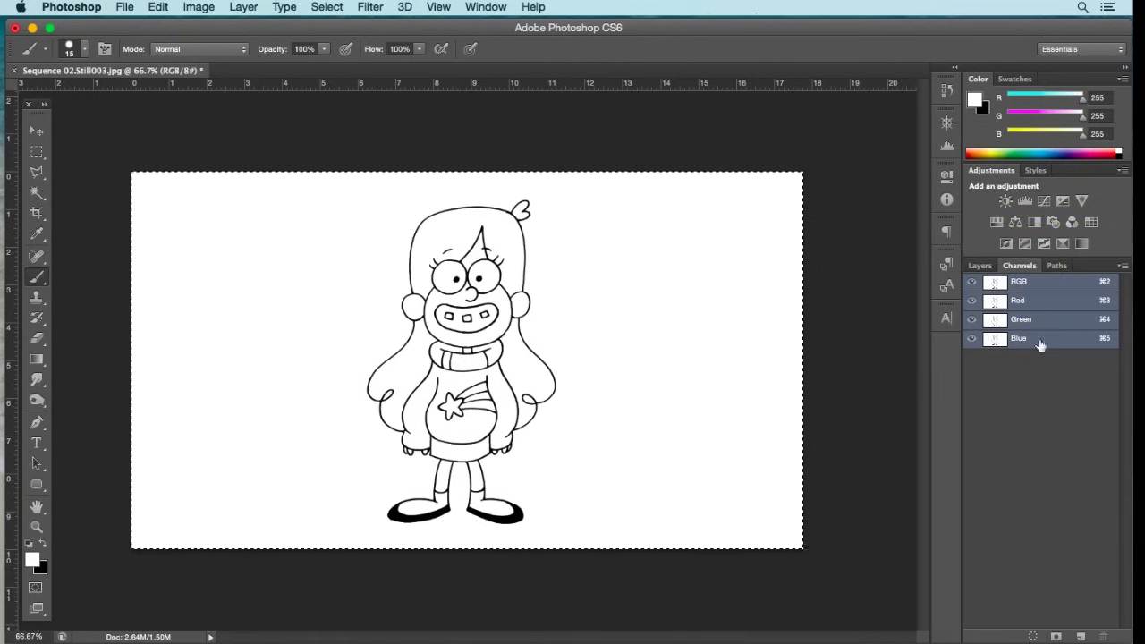
left_click(1082, 635)
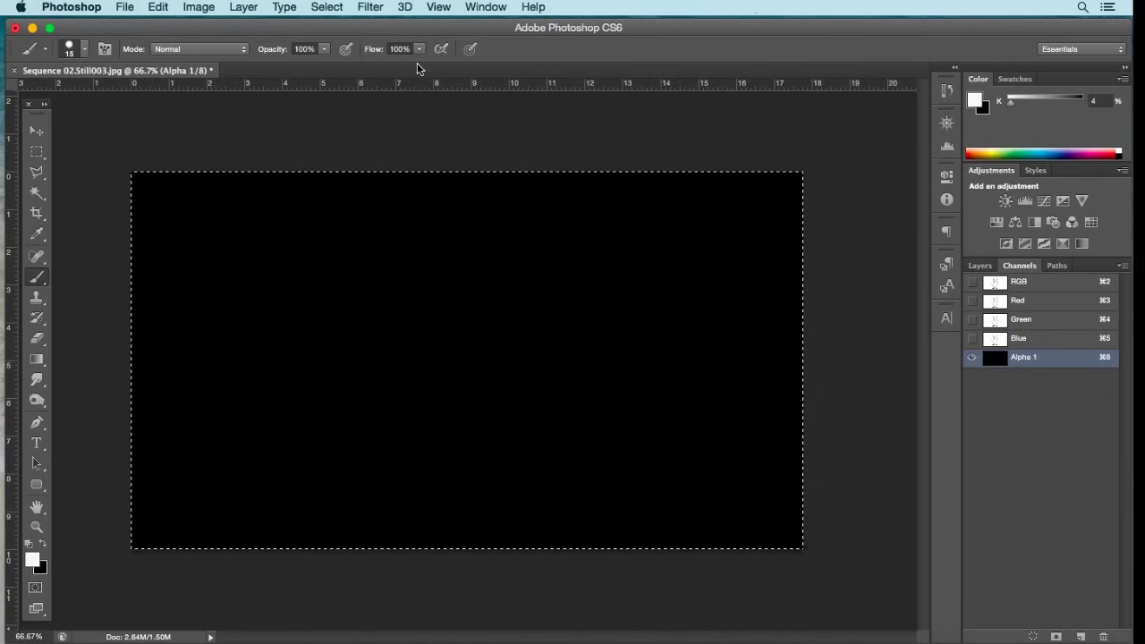
Step: Paste the copied line drawing into Alpha 1 and deselect
left_click(158, 7)
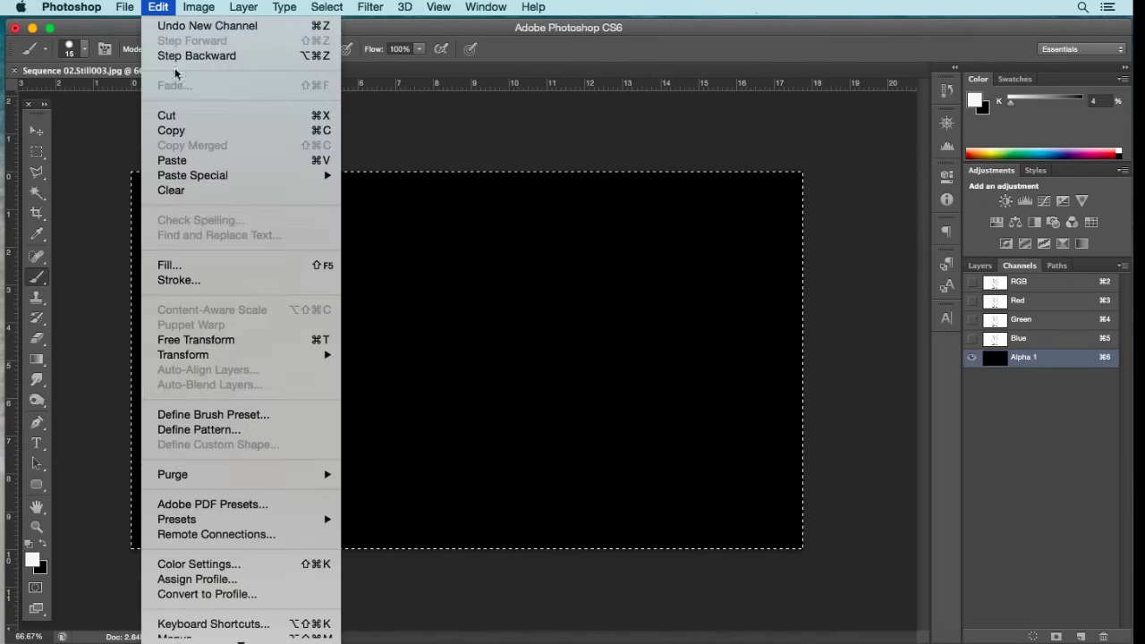
left_click(192, 158)
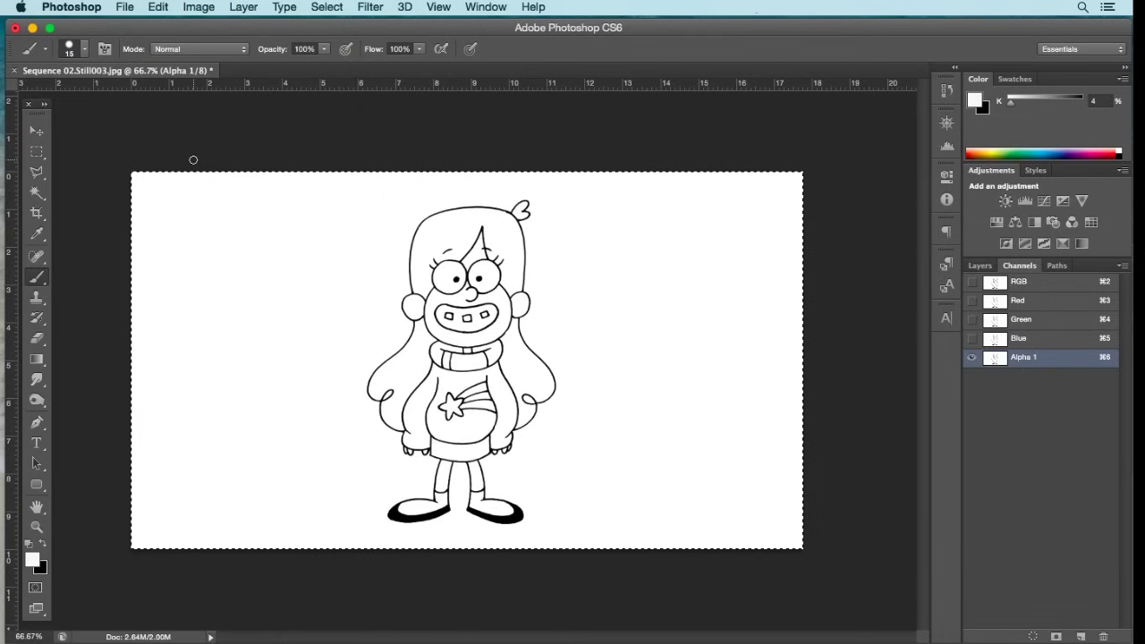
left_click(315, 8)
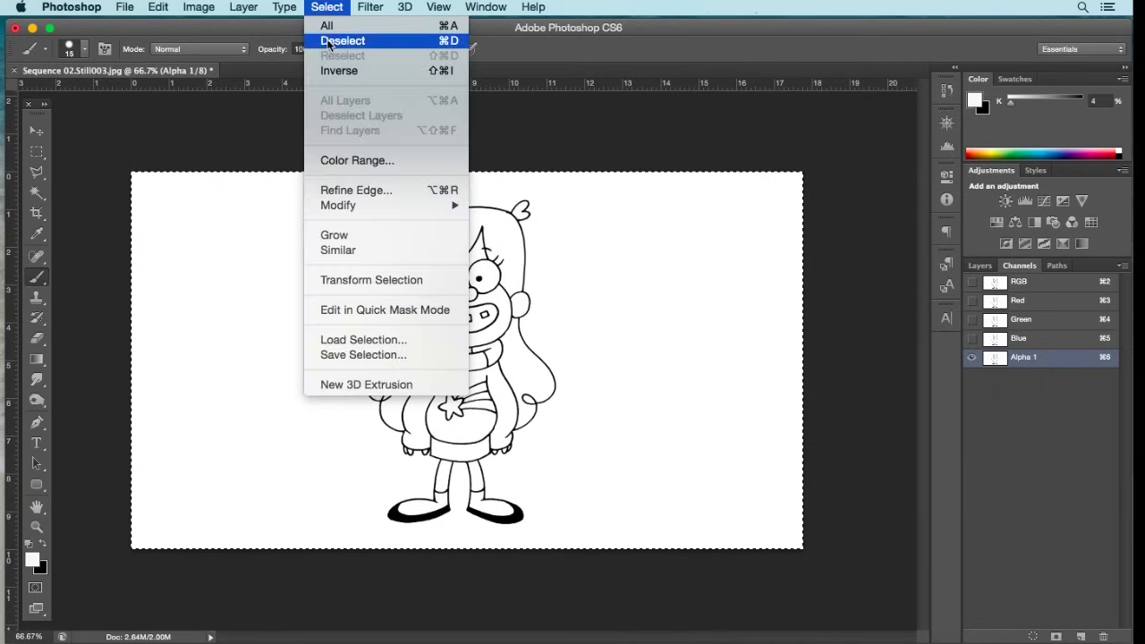
left_click(325, 42)
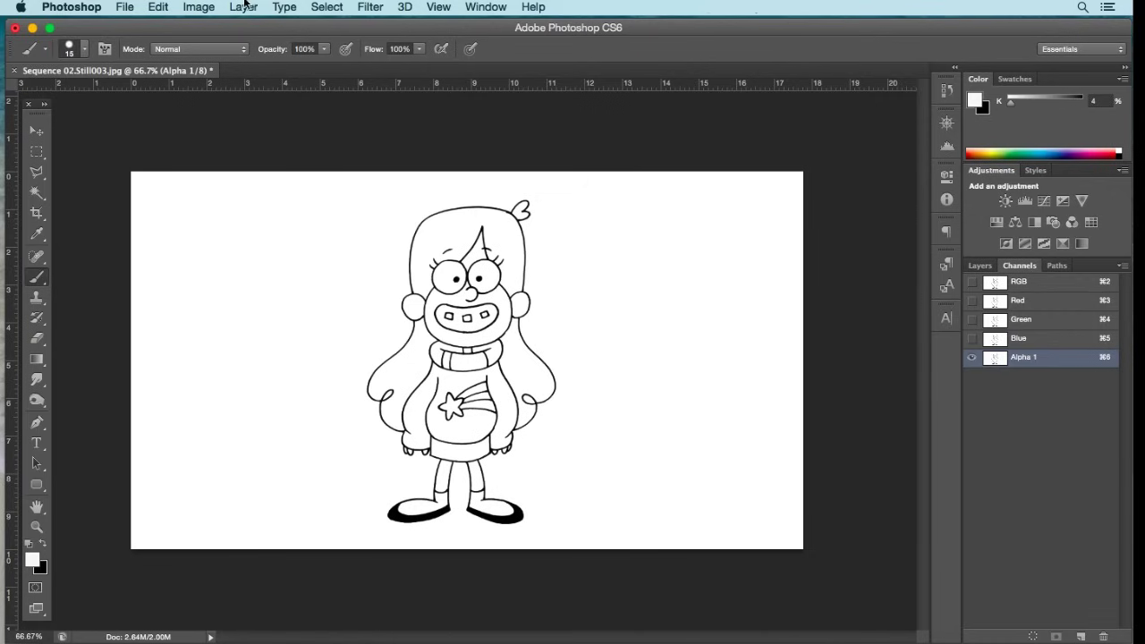
Step: Invert Alpha 1 to white lines on black and return to the RGB composite
left_click(206, 9)
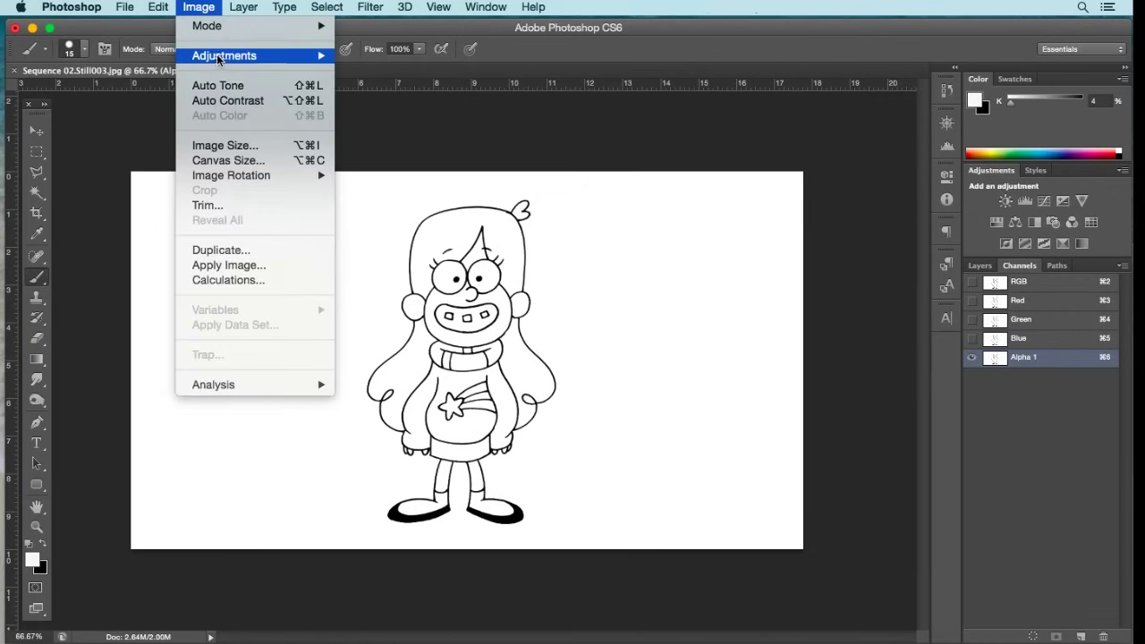
mouse_move(217, 54)
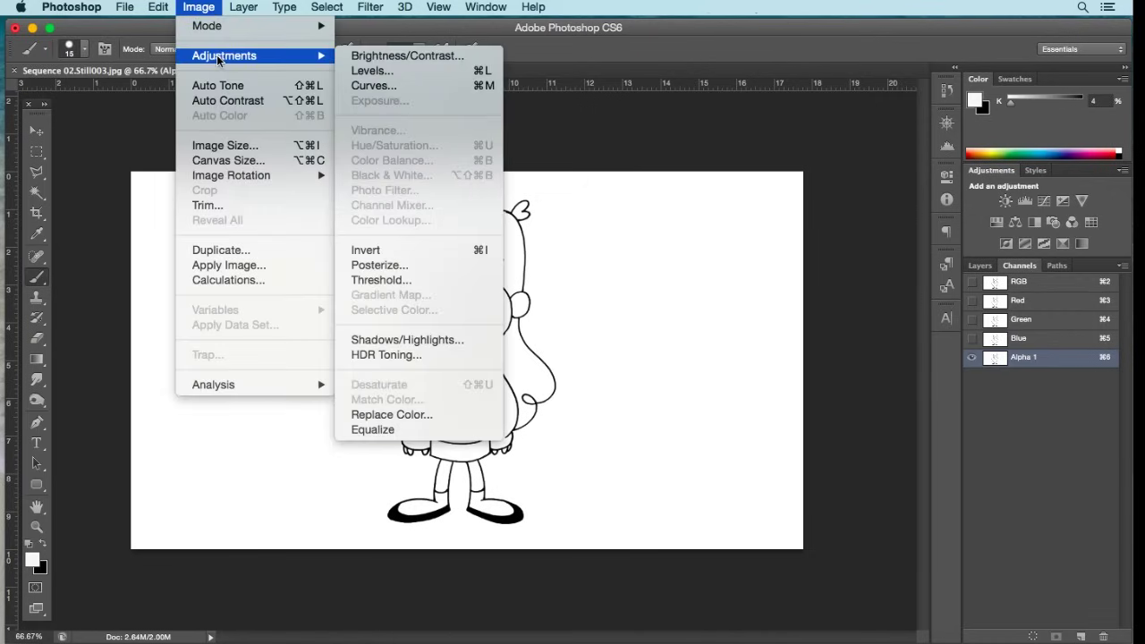
left_click(393, 250)
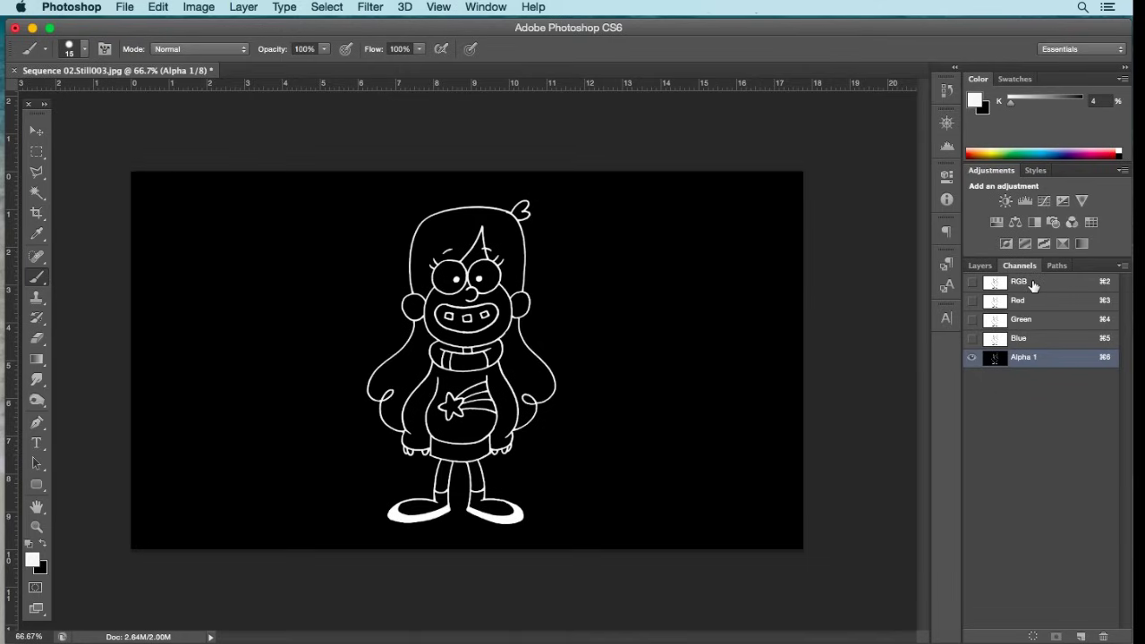
left_click(1021, 283)
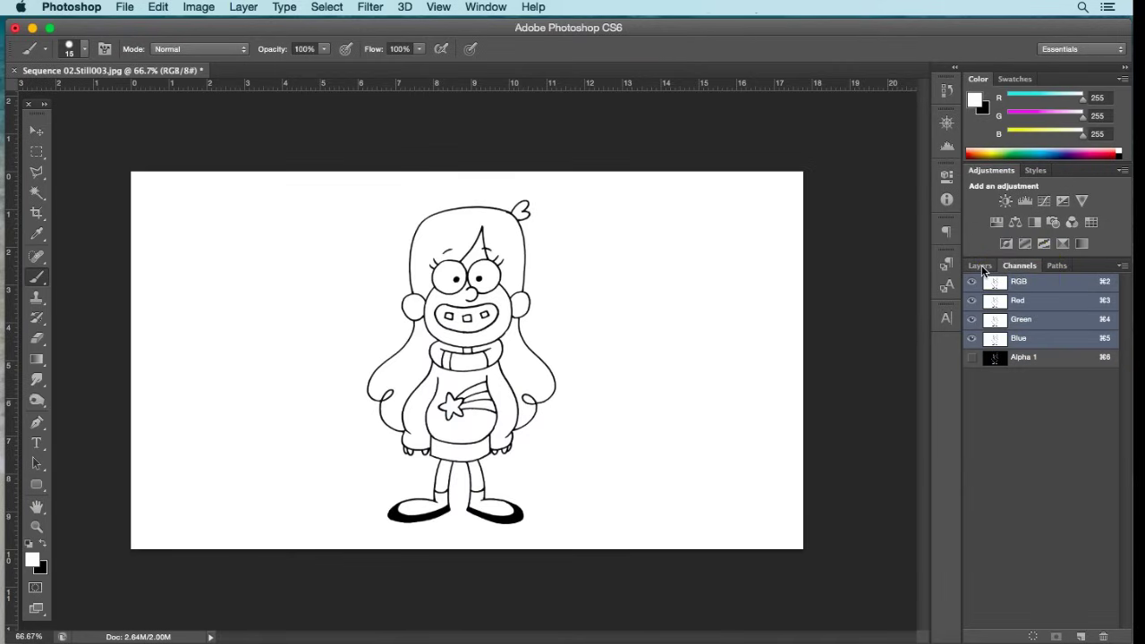
Step: Fill the Background solid white with the foreground colour and add an empty Layer 1 above it
left_click(981, 268)
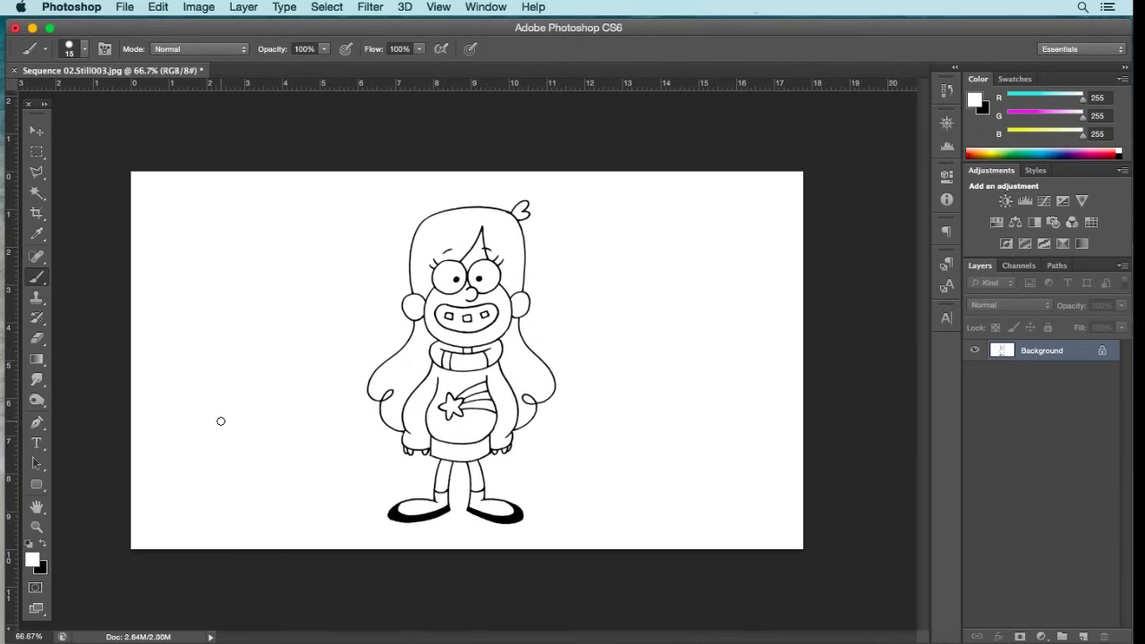
left_click(35, 565)
left_click(159, 7)
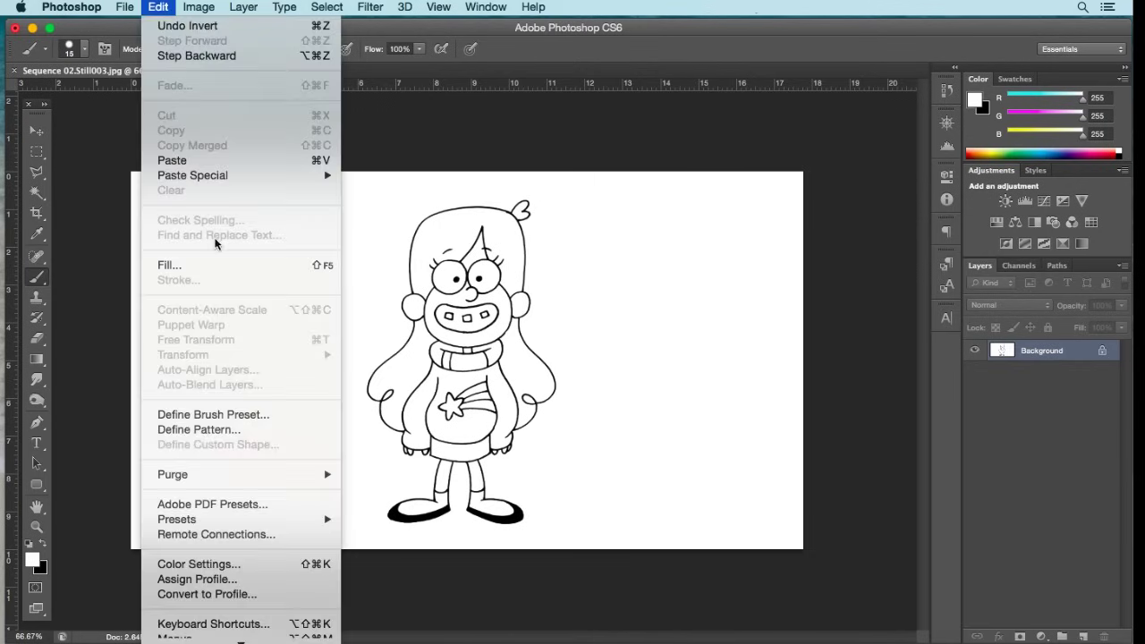
left_click(212, 262)
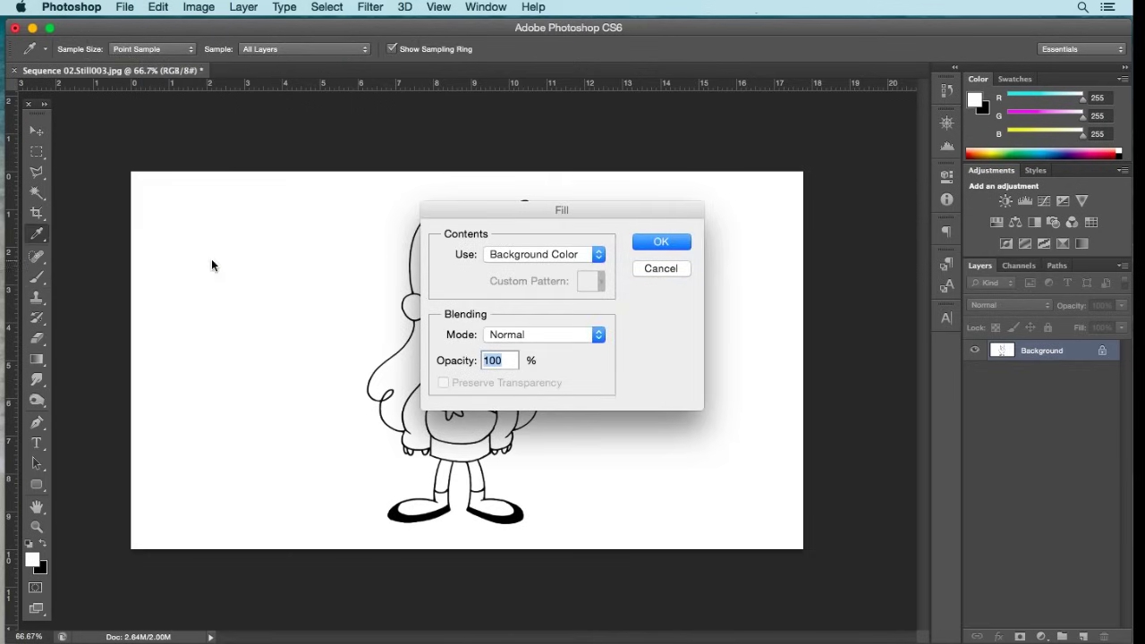
left_click(523, 256)
left_click(523, 258)
left_click(531, 266)
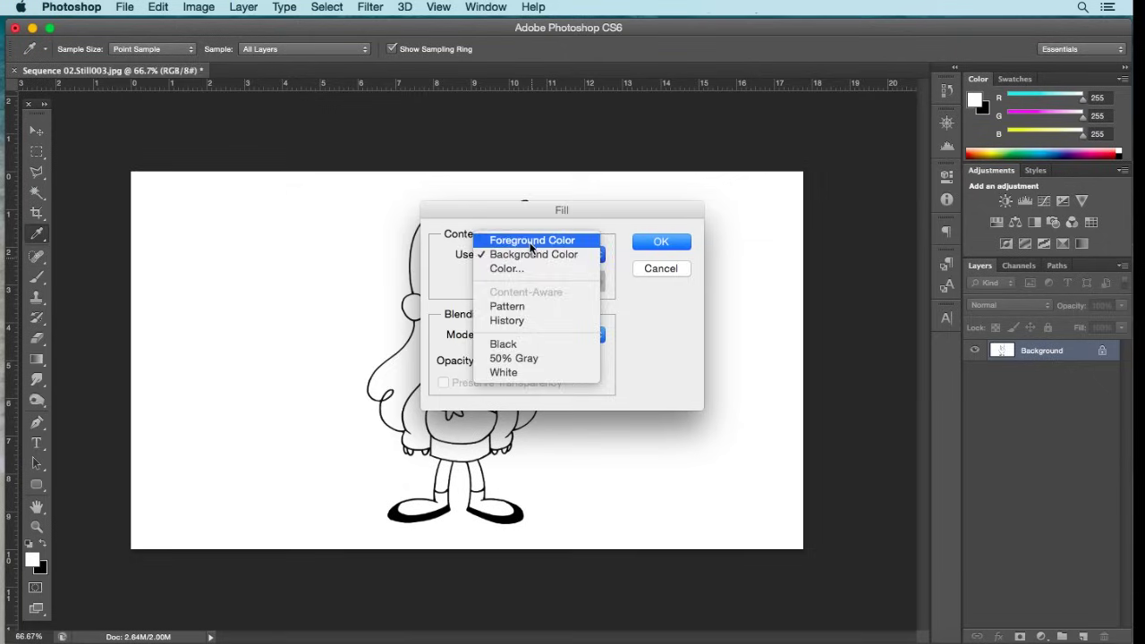
left_click(530, 243)
left_click(659, 243)
key("b")
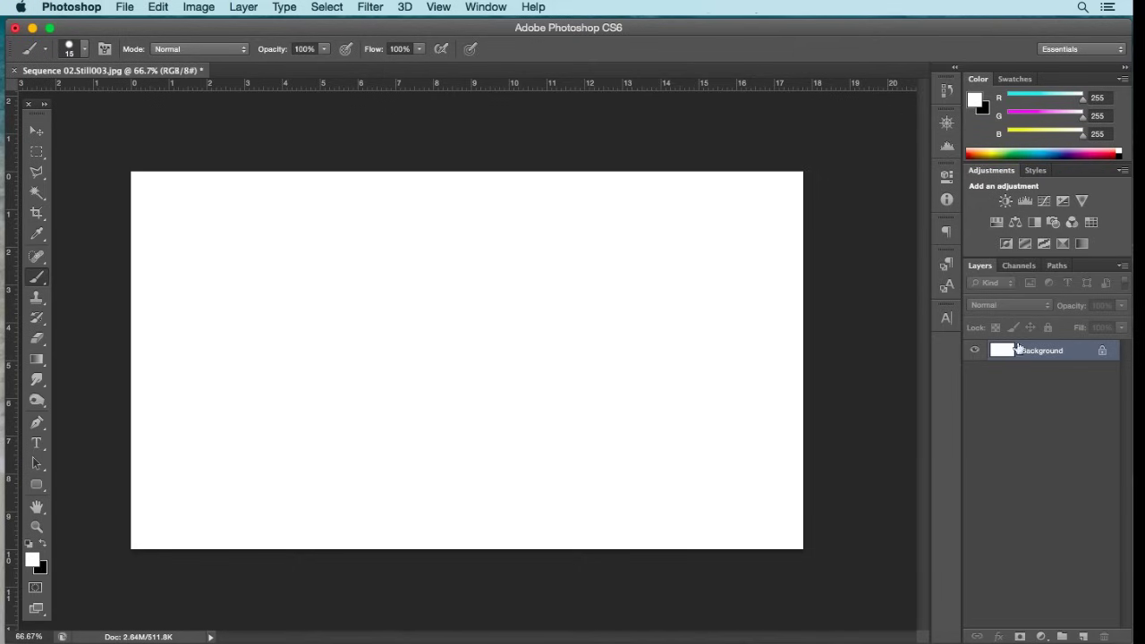
left_click(1083, 635)
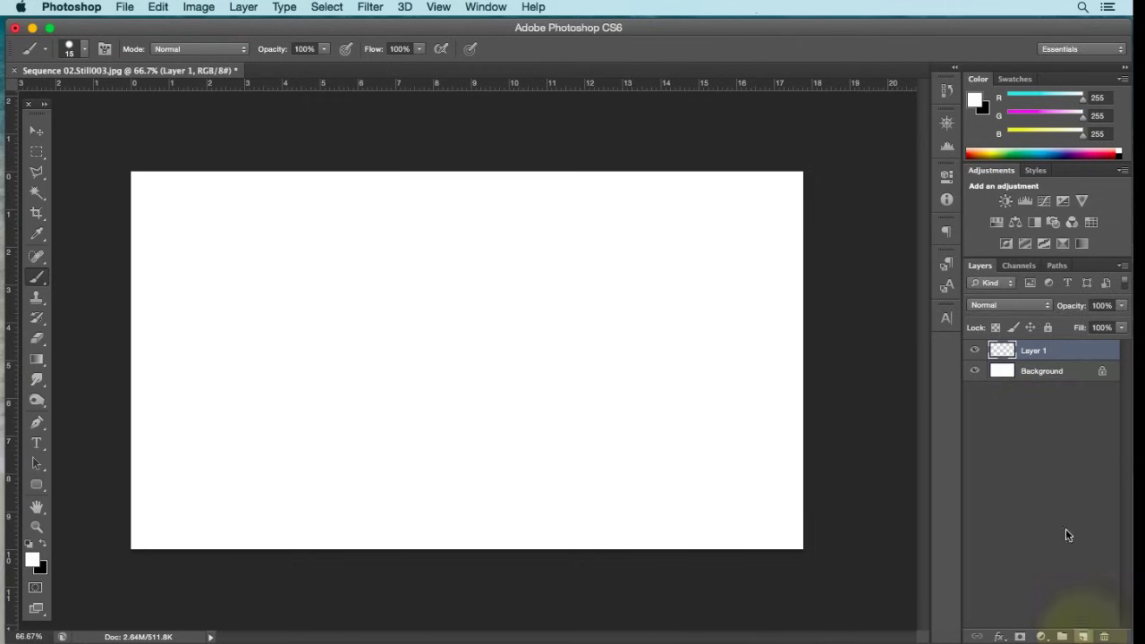
Step: On Layer 1, load the Alpha 1 channel as a selection
left_click(1028, 351)
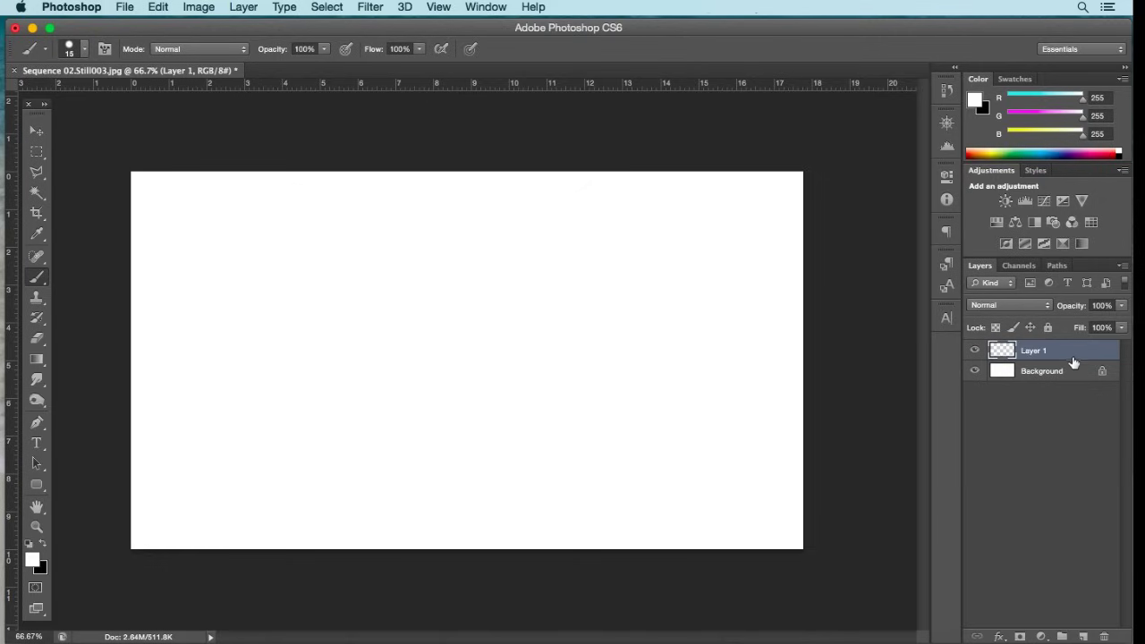
left_click(327, 7)
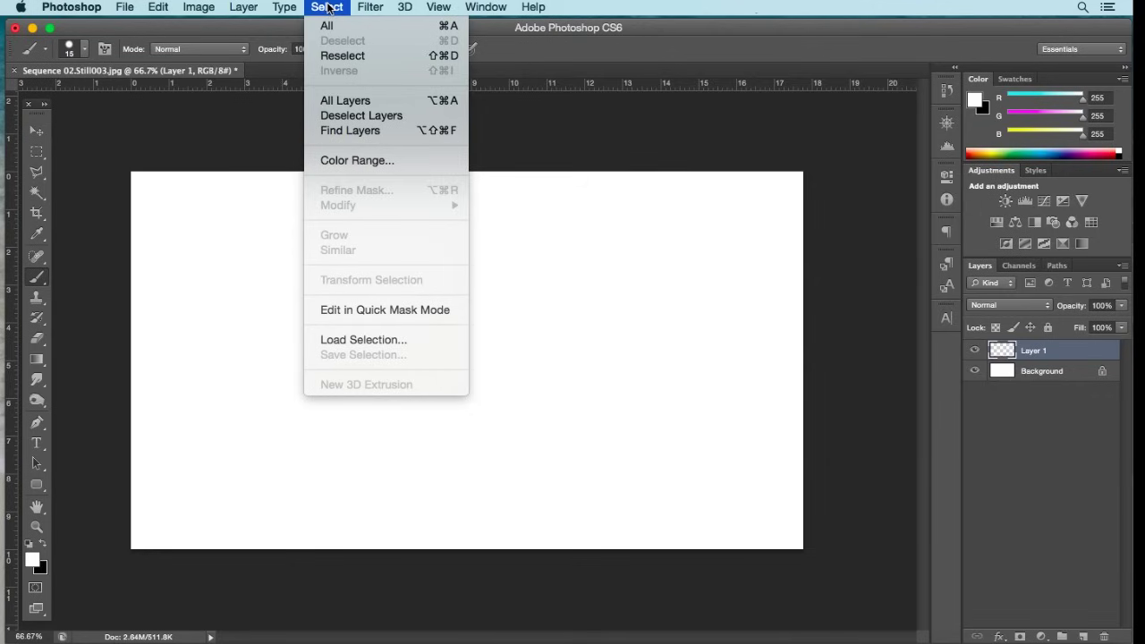
left_click(368, 339)
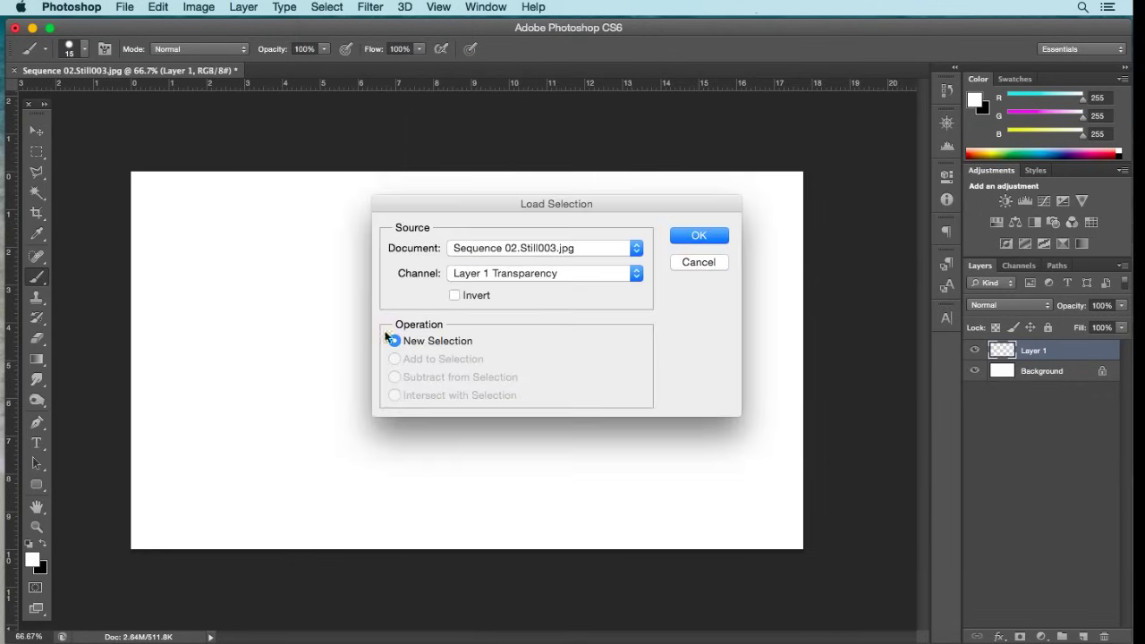
left_click(514, 274)
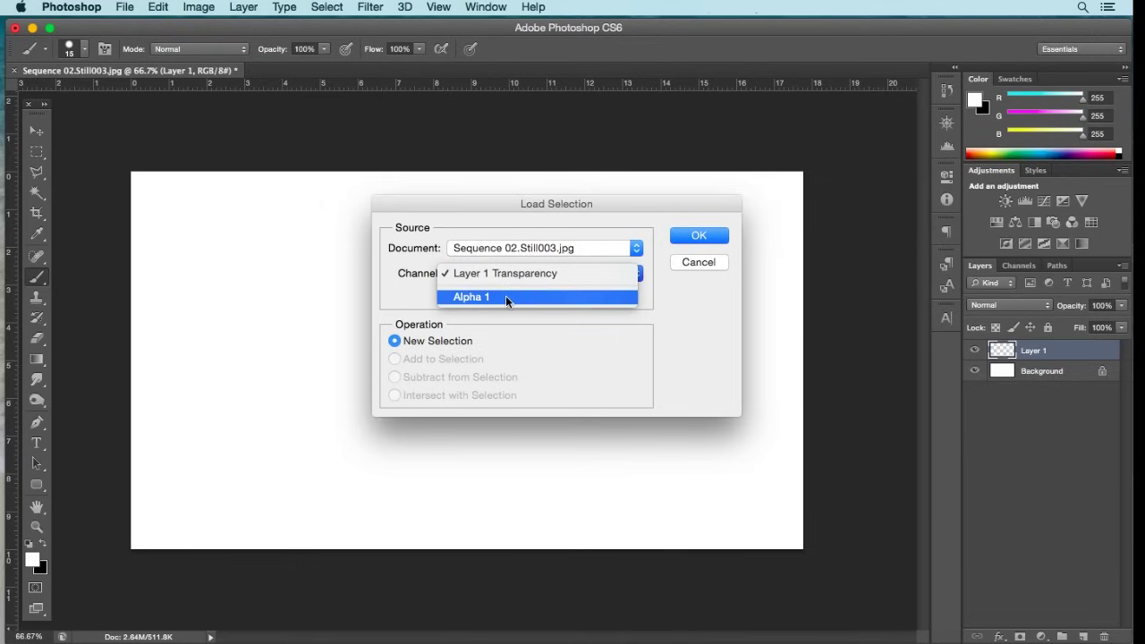
left_click(505, 295)
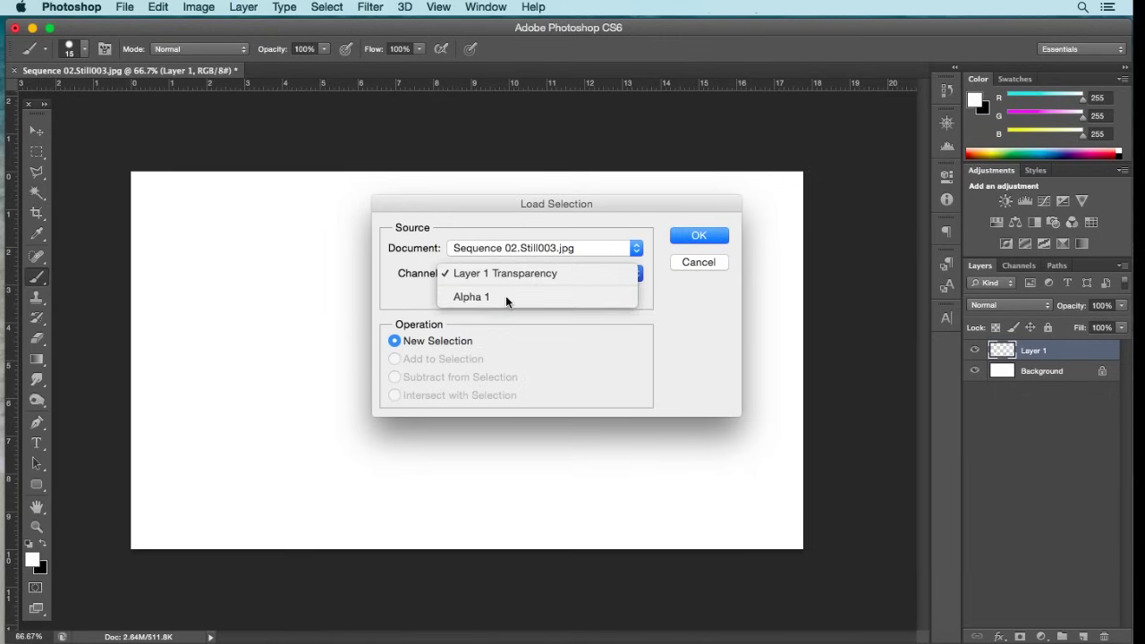
left_click(698, 236)
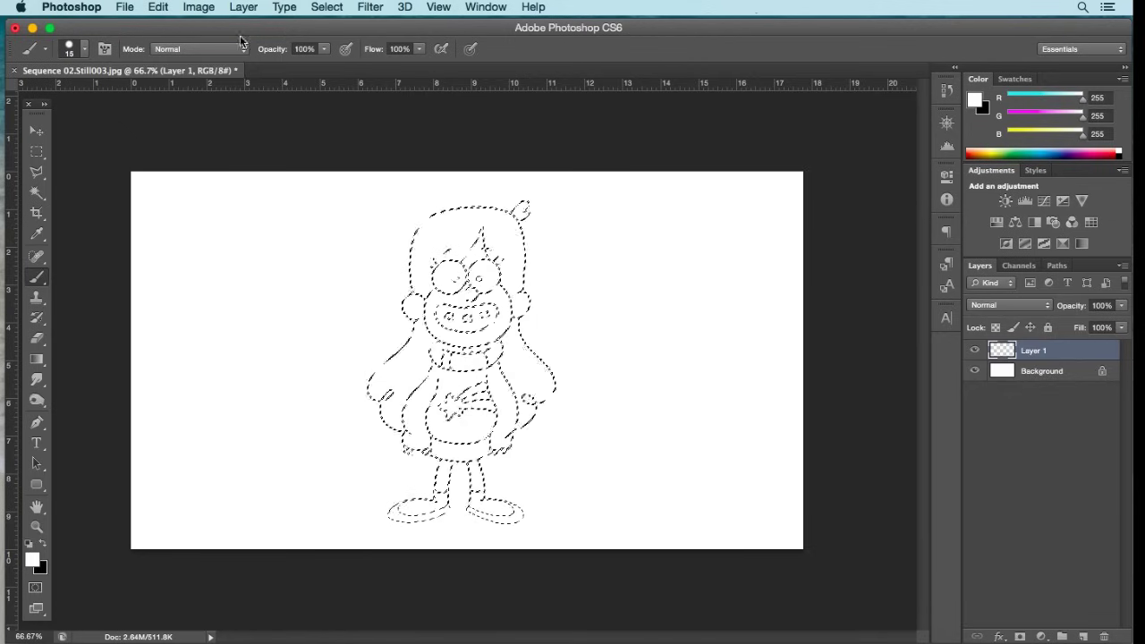
Step: Fill the line-art selection on Layer 1 with the black background colour, then deselect
left_click(161, 8)
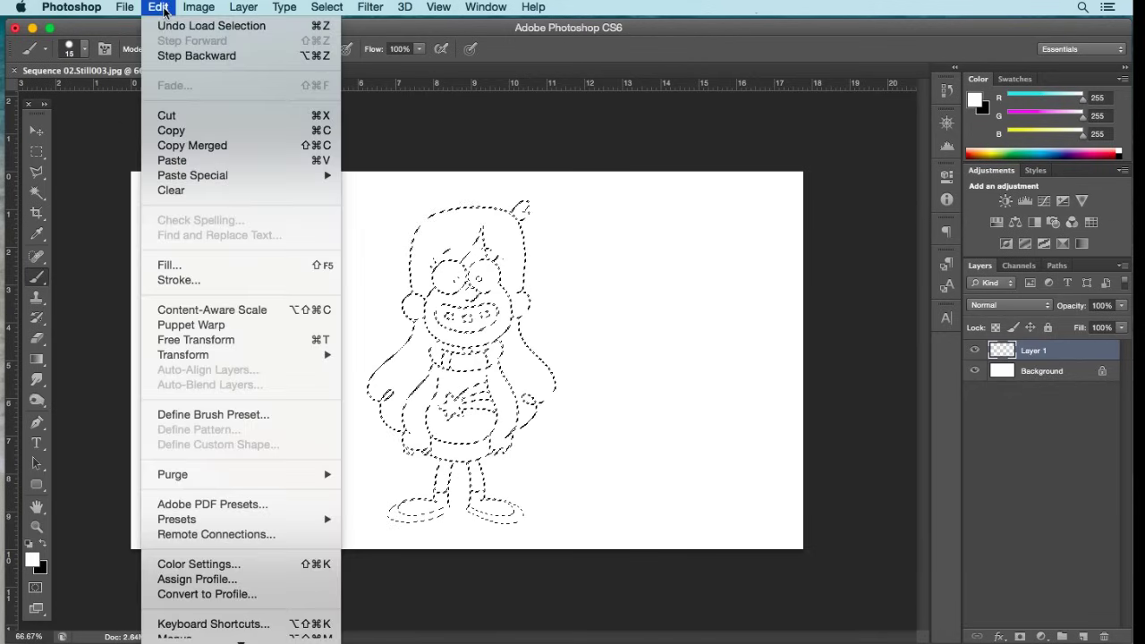
left_click(192, 265)
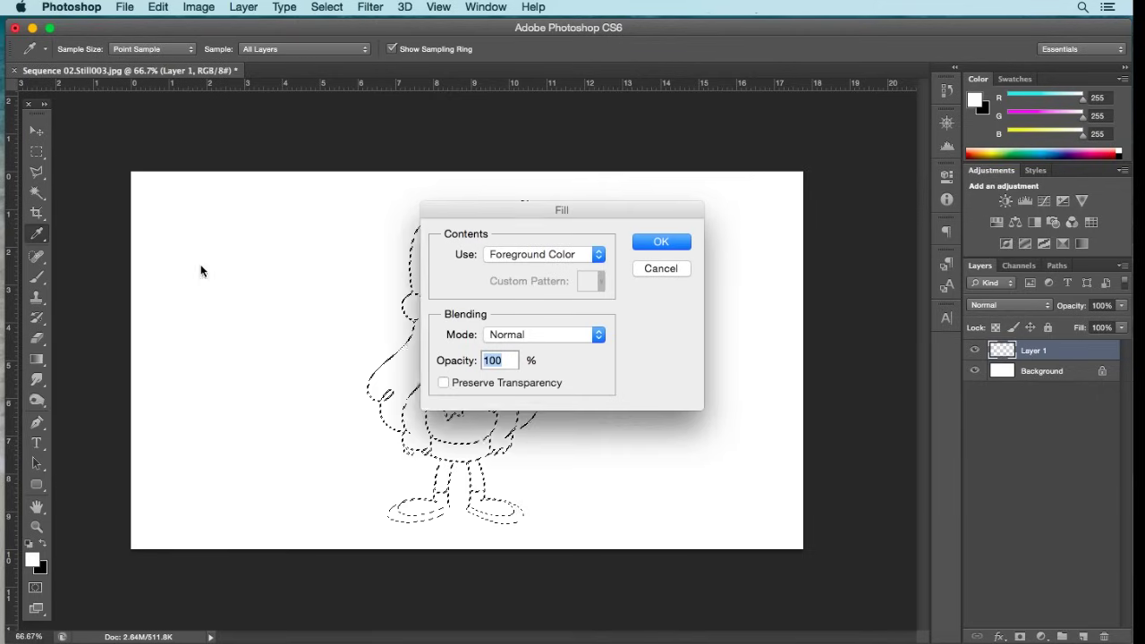
left_click(514, 255)
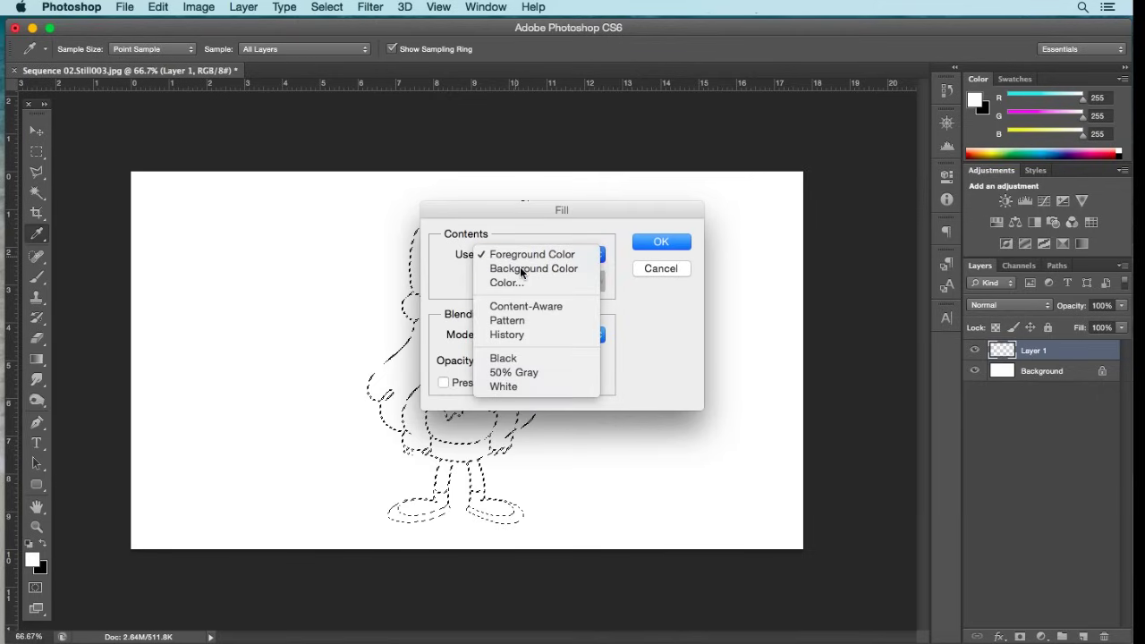
left_click(522, 271)
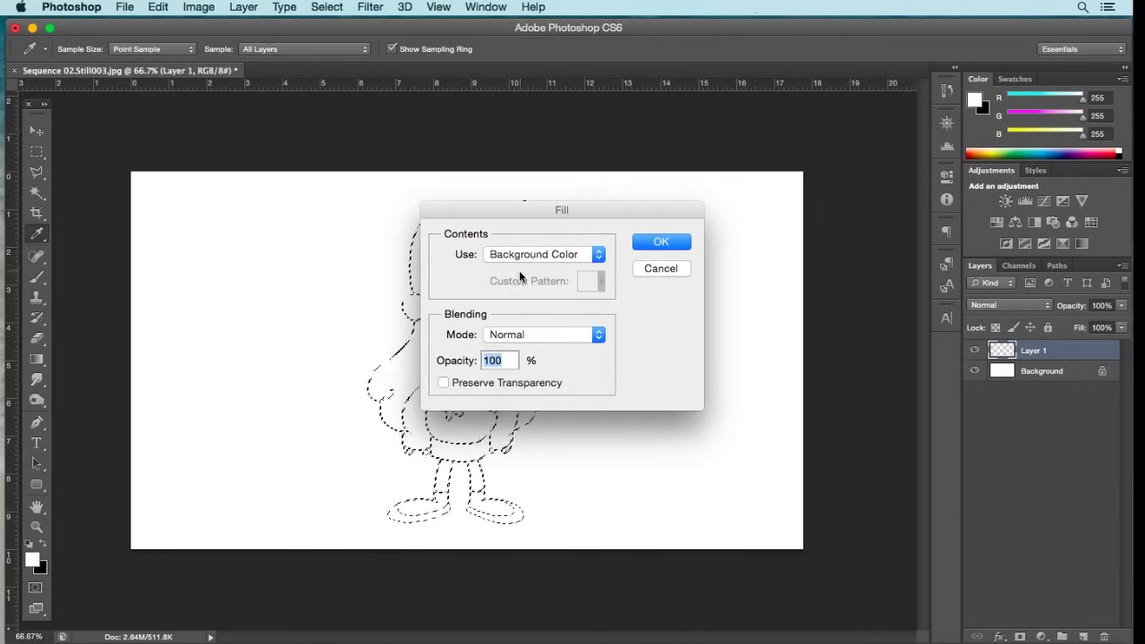
left_click(663, 242)
key("b")
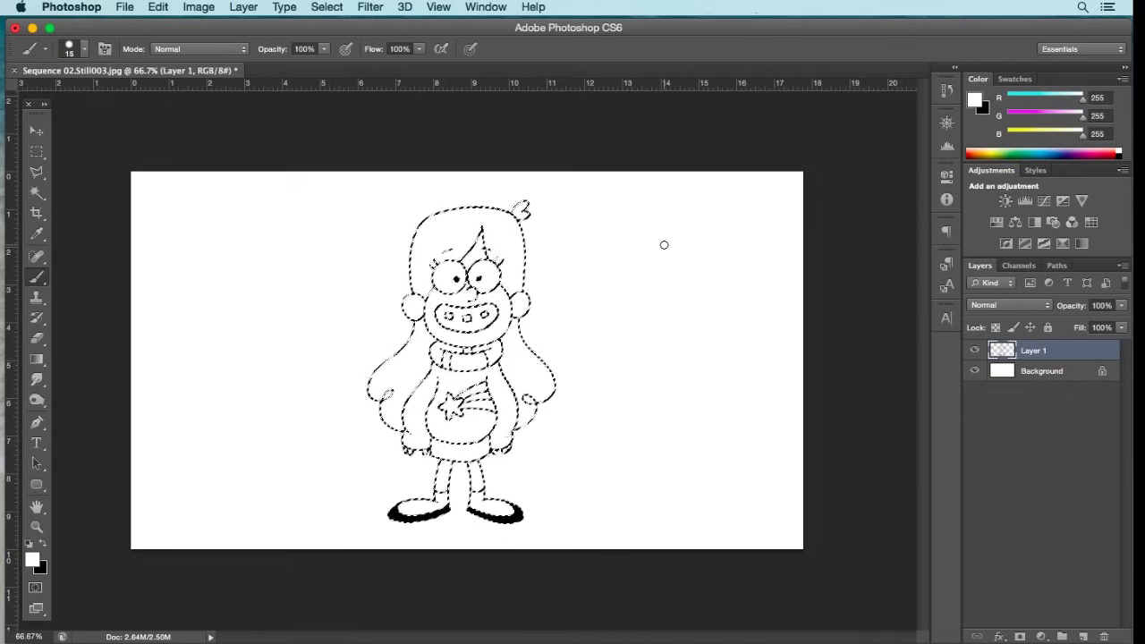
left_click(327, 7)
left_click(340, 41)
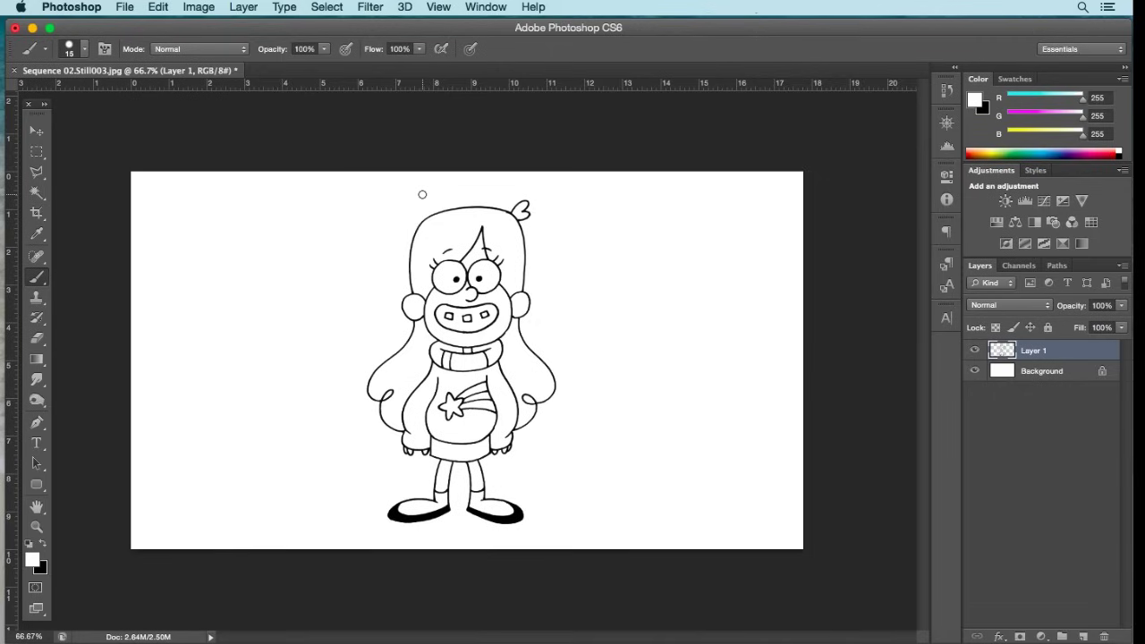
Step: Toggle the Background to check Layer 1's transparency, then add Layer 2 above the Background
left_click(975, 372)
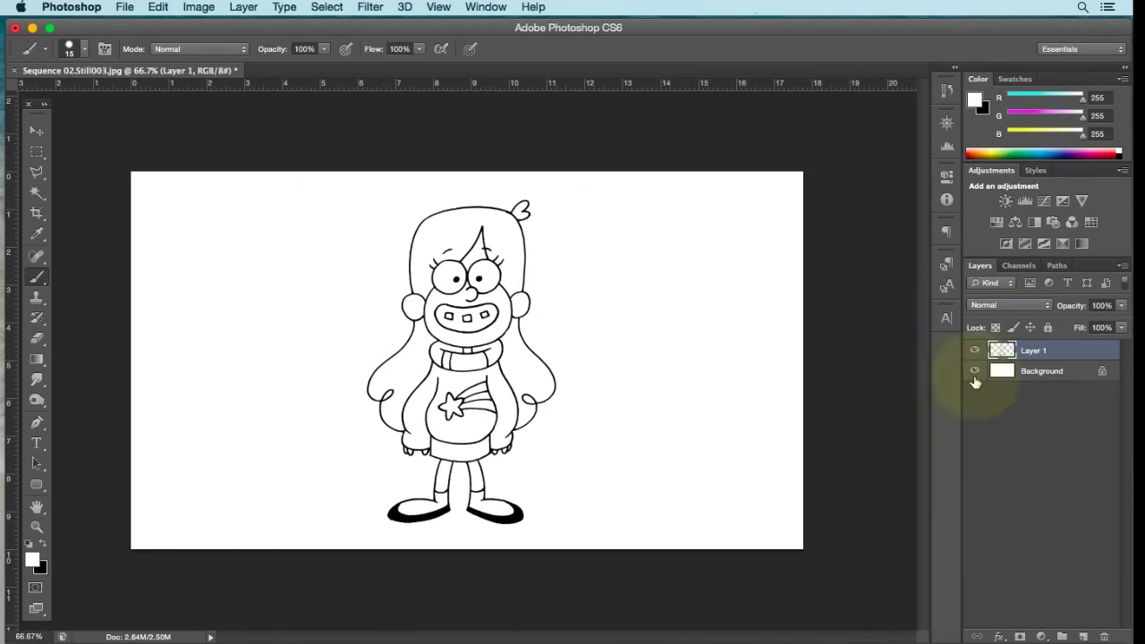
left_click(975, 372)
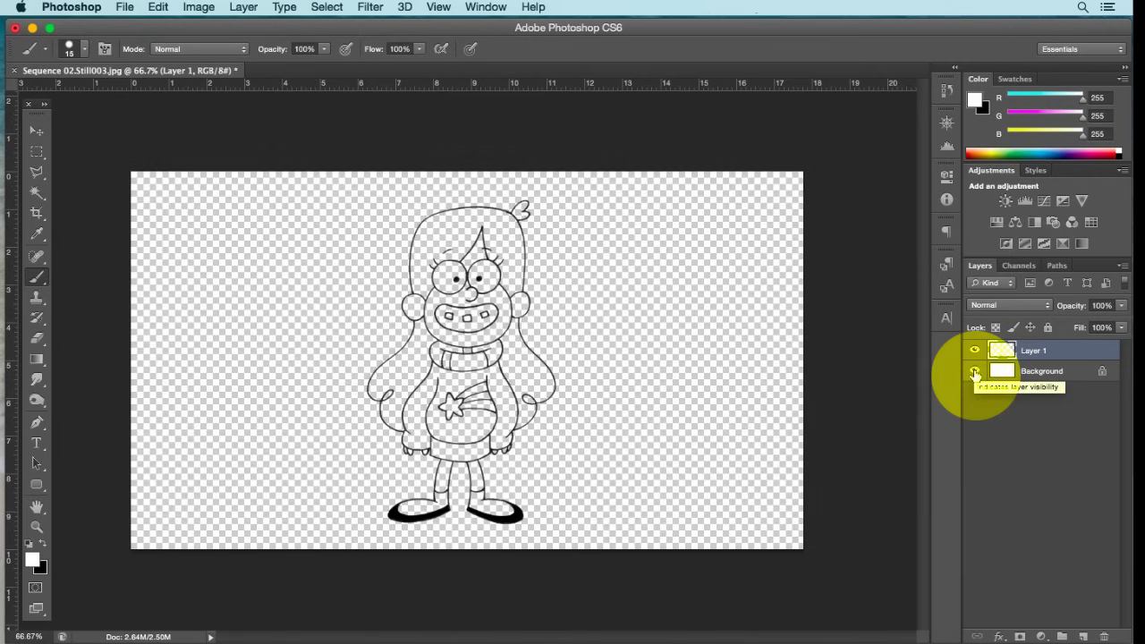
left_click(975, 372)
left_click(975, 372)
left_click(975, 372)
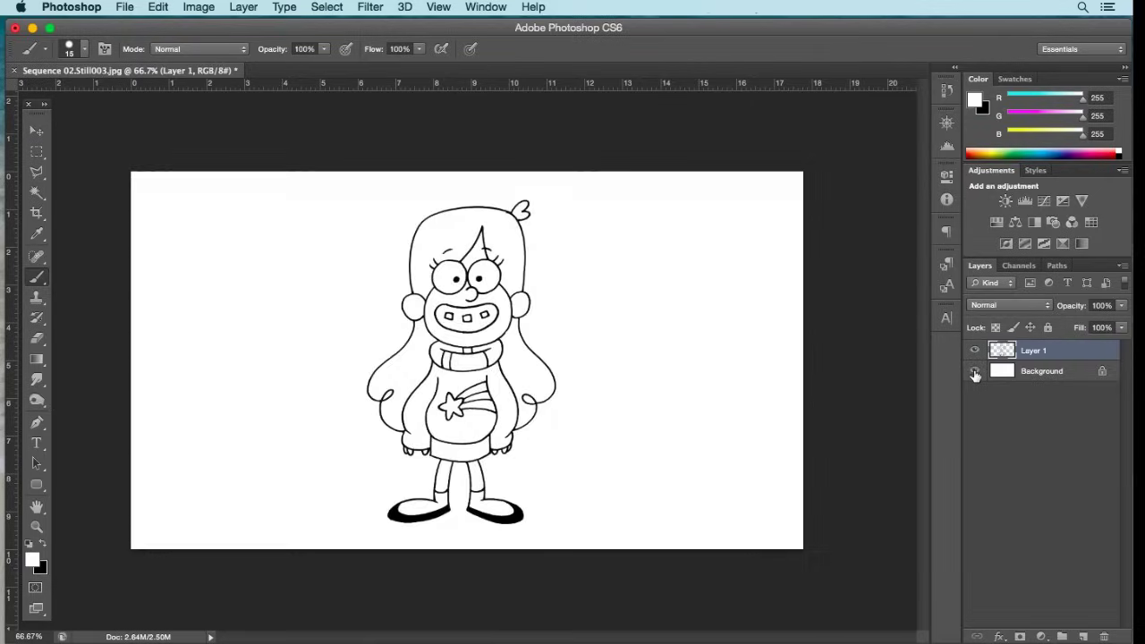
left_click(1041, 372)
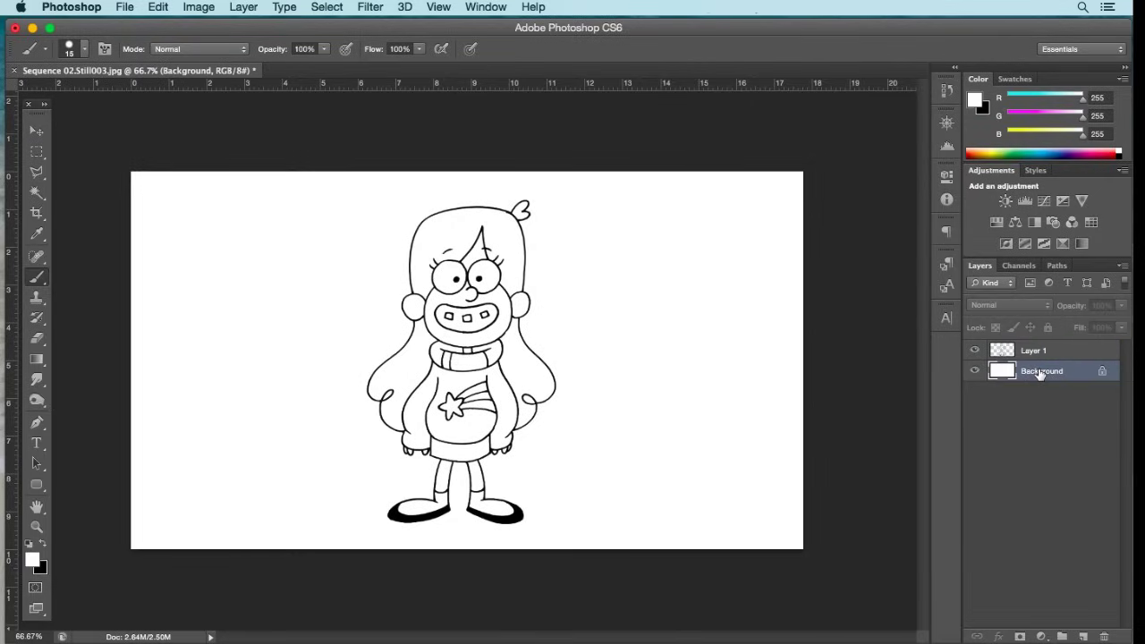
left_click(1083, 636)
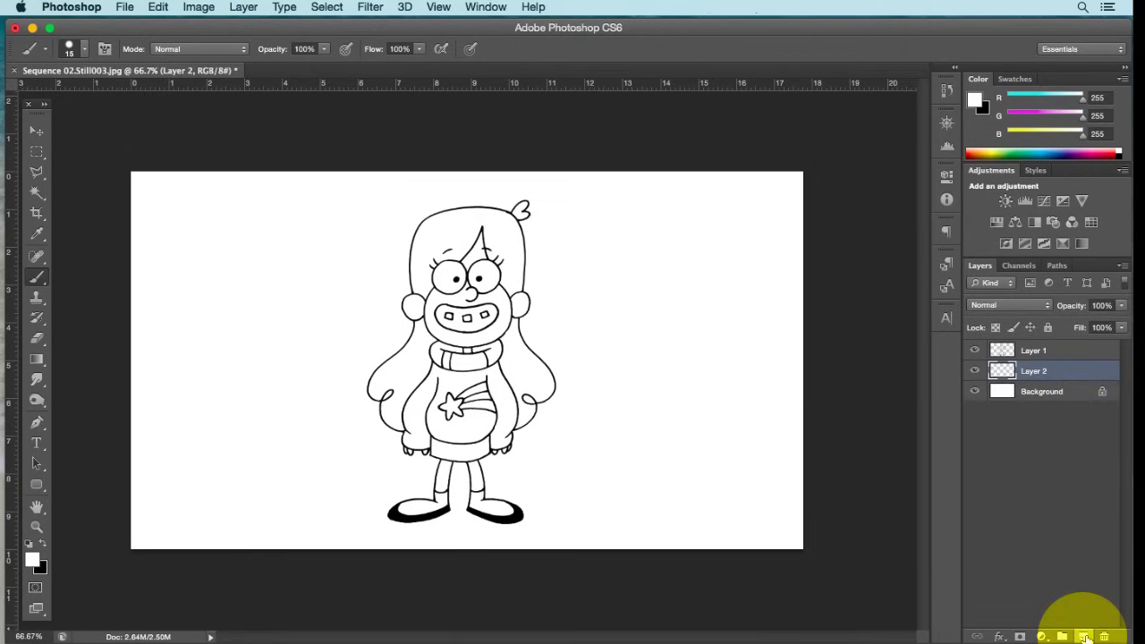
Step: Toggle Layer 1's line art visibility to compare, then make Layer 1 the working layer again
left_click(1030, 355)
left_click(974, 351)
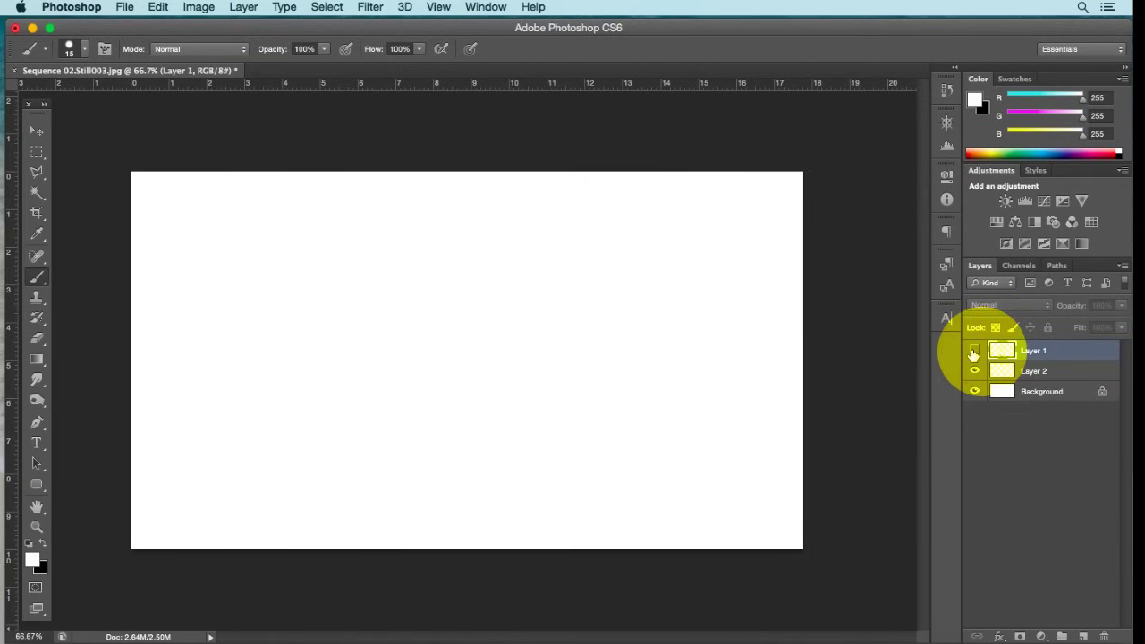
left_click(974, 351)
left_click(974, 350)
left_click(973, 351)
left_click(974, 350)
left_click(974, 350)
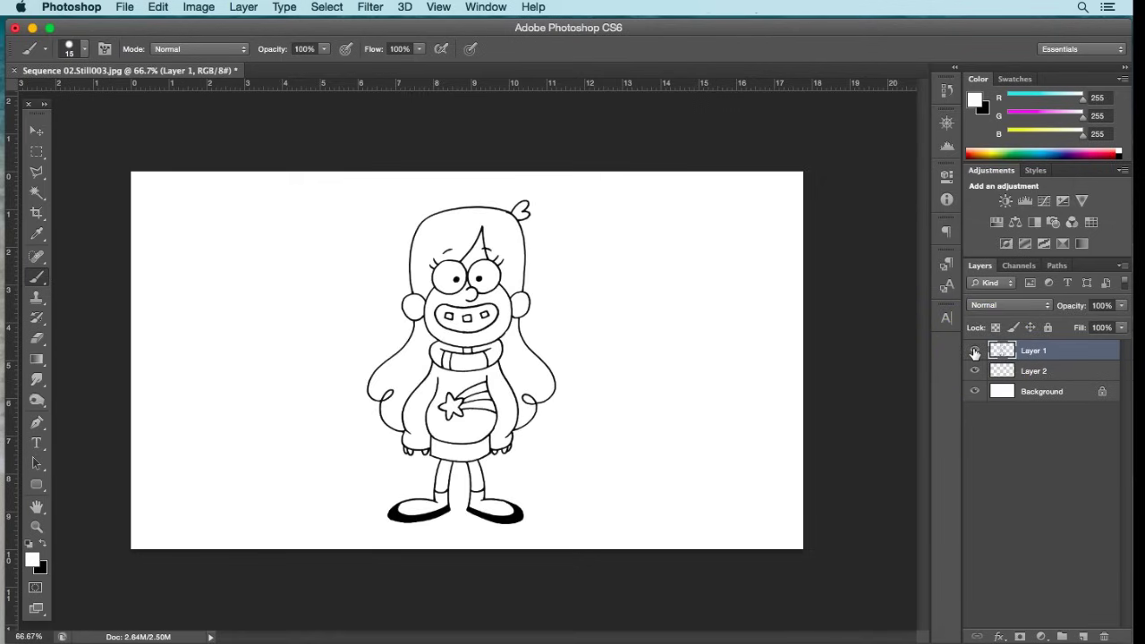
left_click(974, 350)
left_click(974, 351)
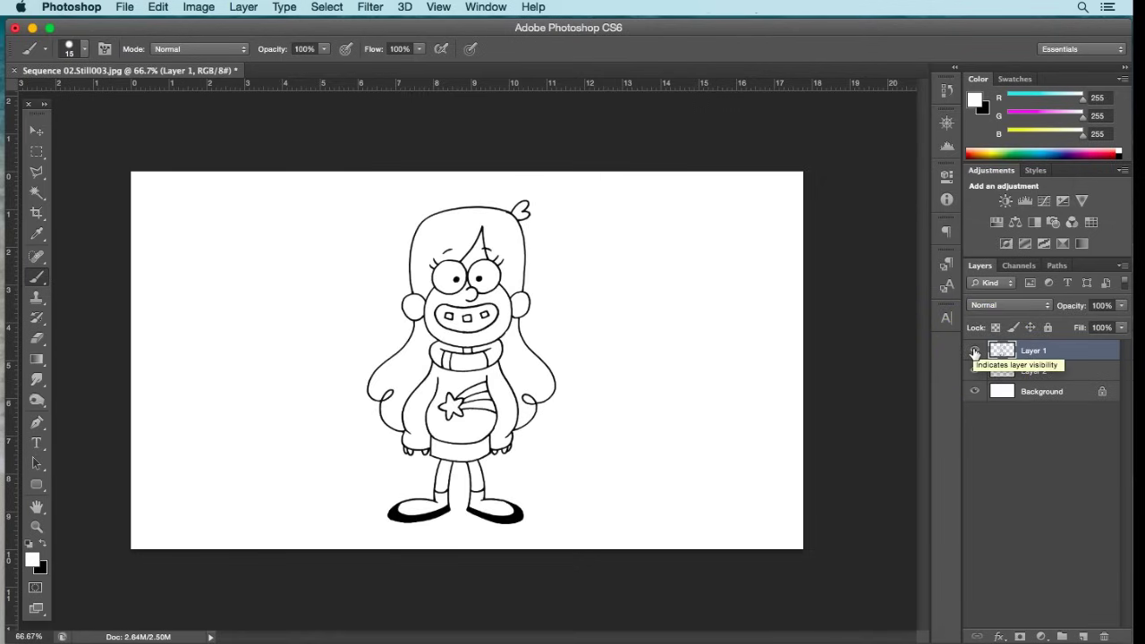
left_click(1027, 377)
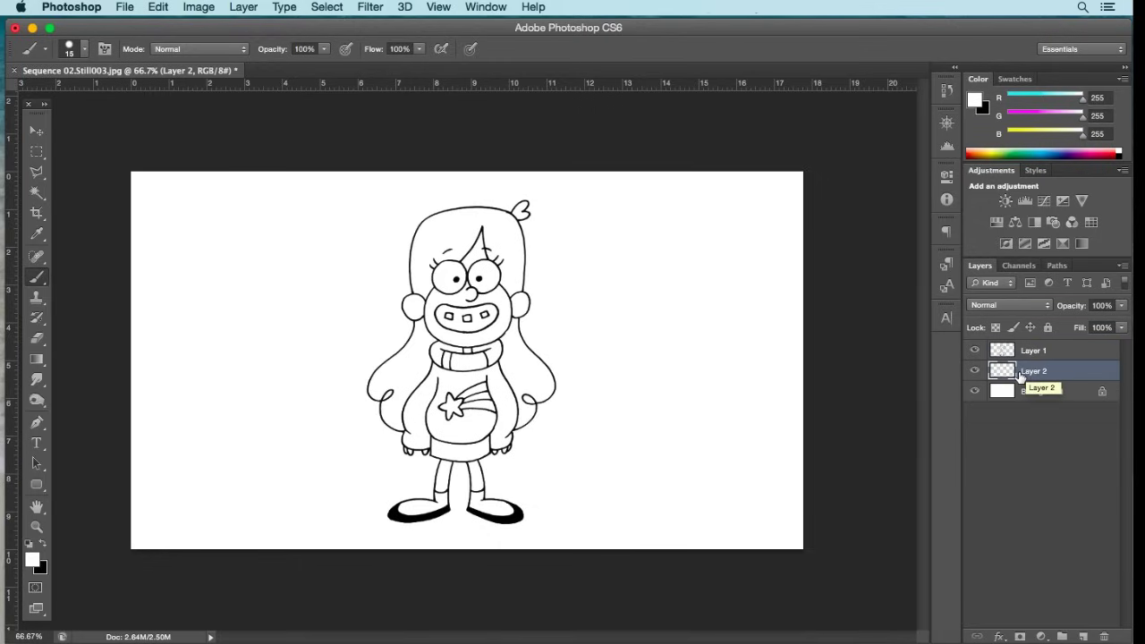
left_click(1033, 353)
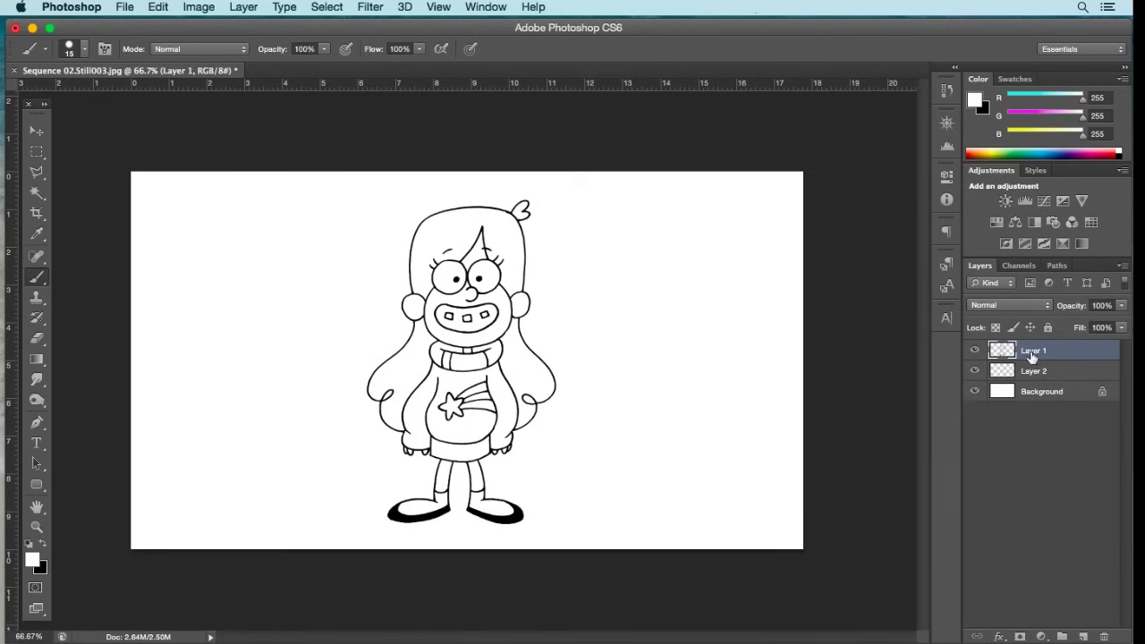
left_click(36, 193)
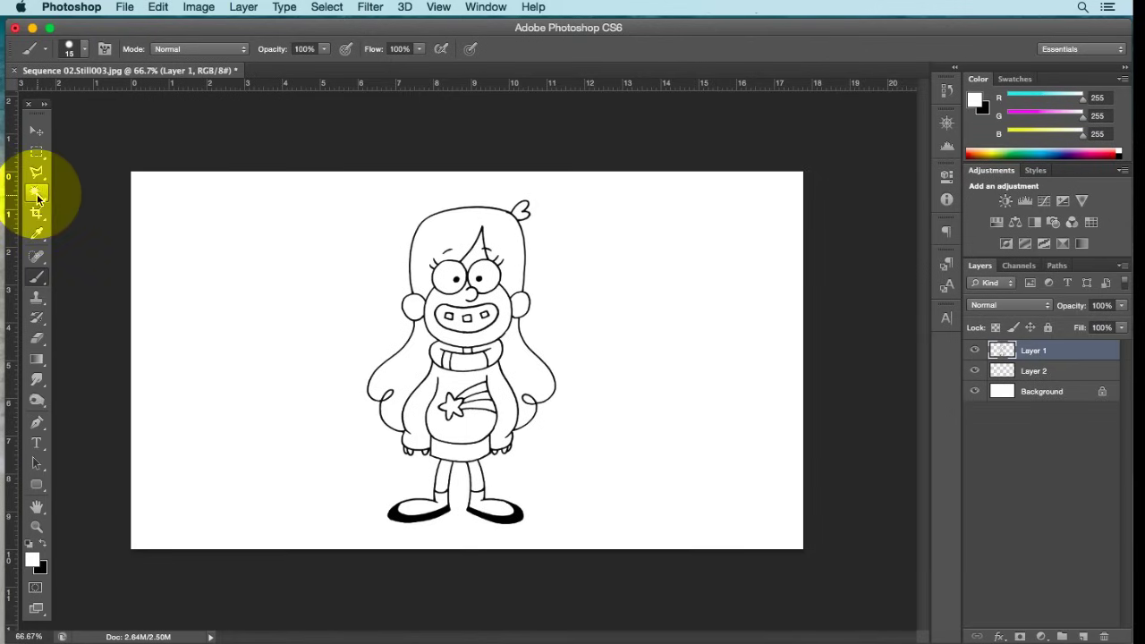
Step: Magic Wand-select the lower face and cheek areas, then target Layer 2
left_click(37, 194)
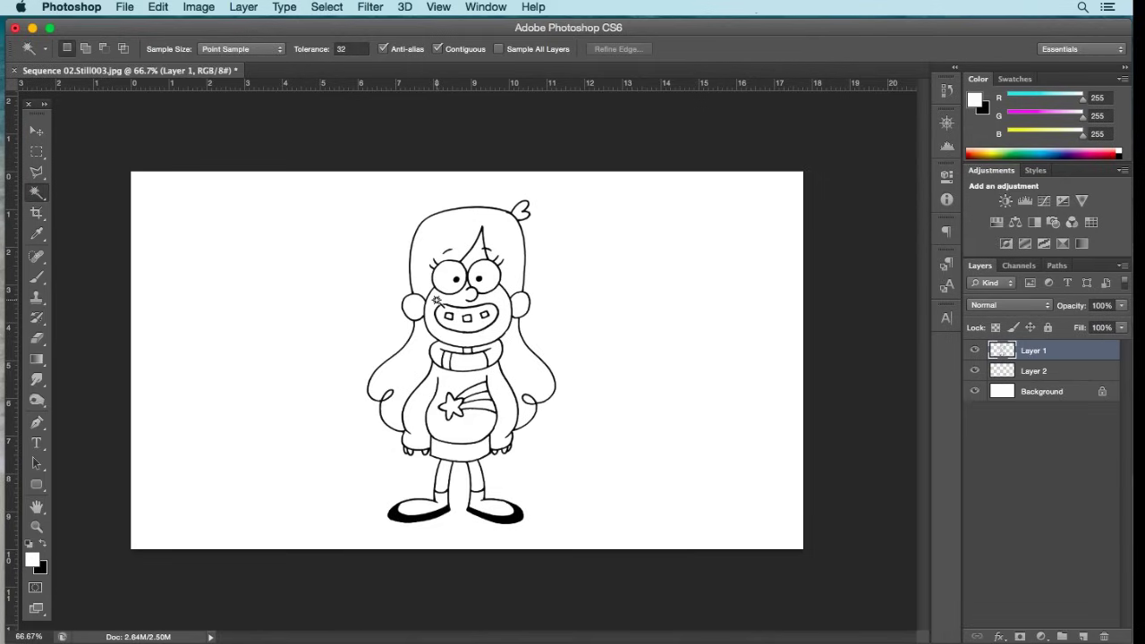
left_click(436, 303)
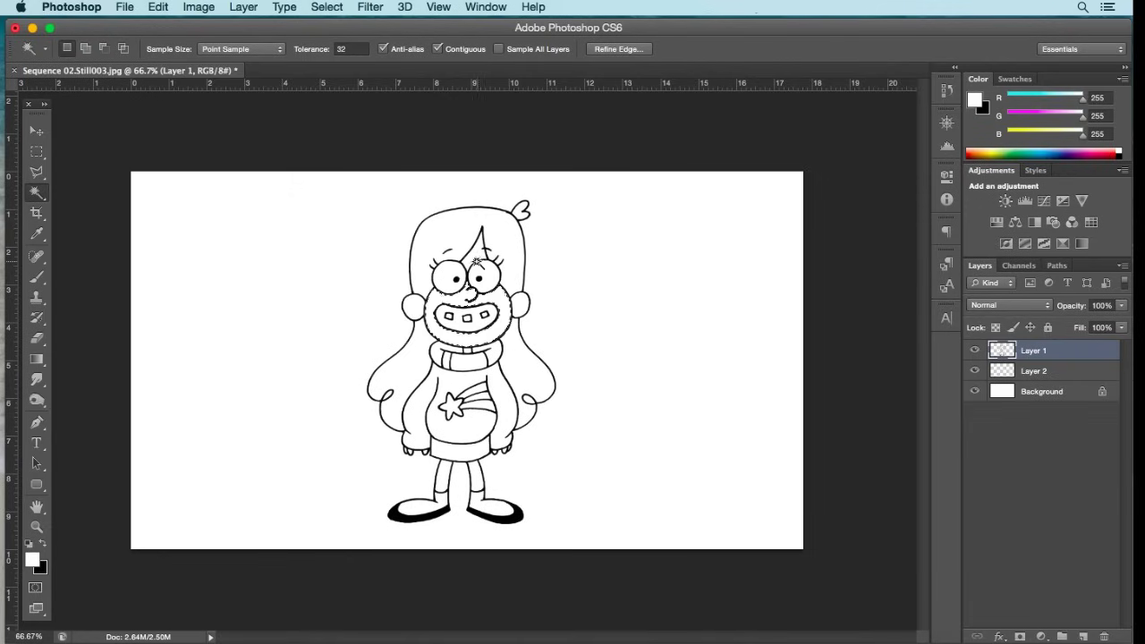
key("shift")
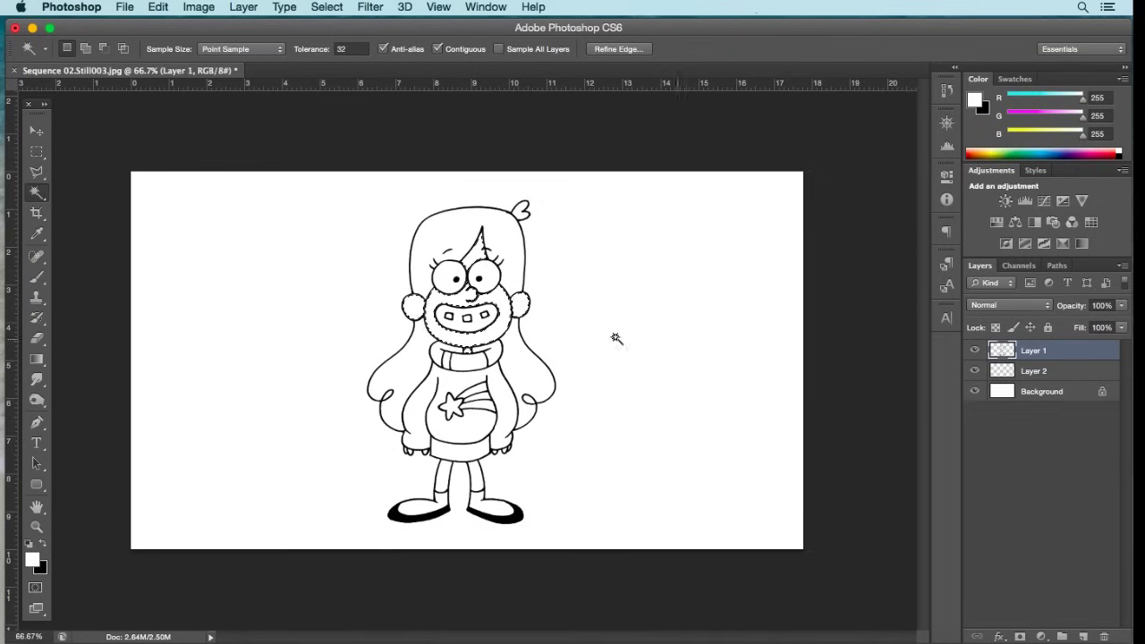
left_click(1038, 372)
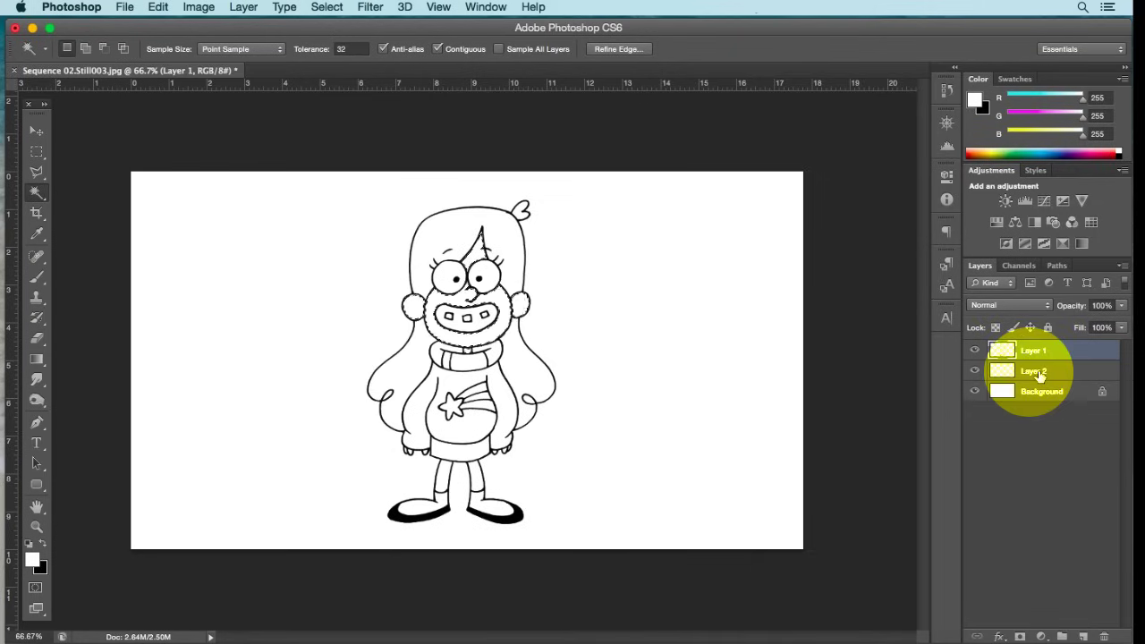
Step: Set the foreground colour to light peach f2ca9e (RGB 242/202/158)
left_click(38, 556)
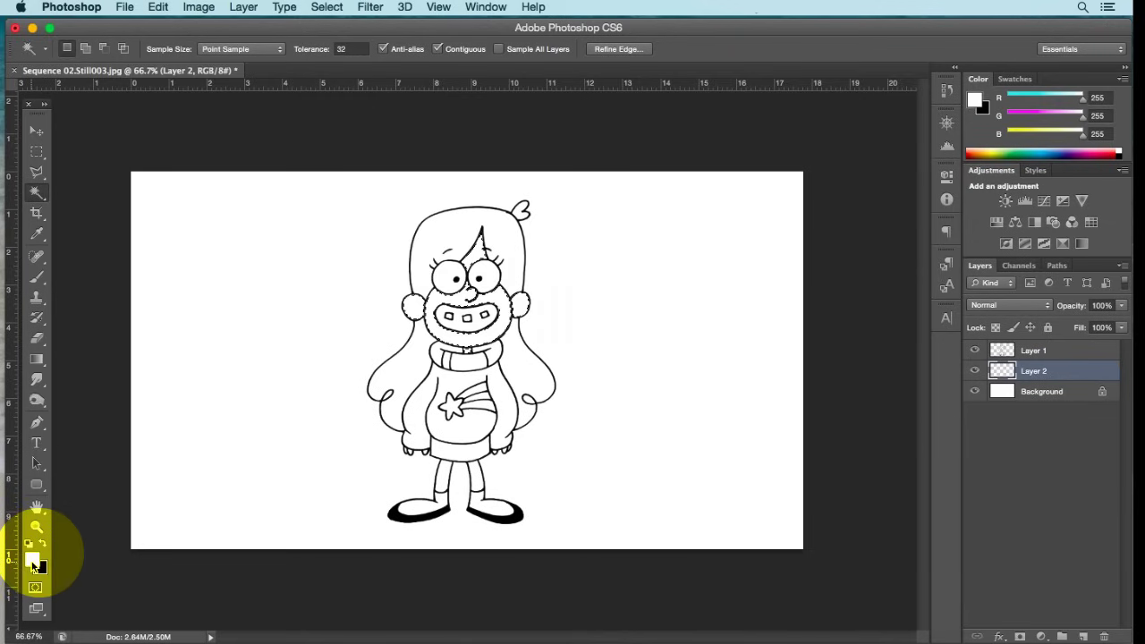
left_click(33, 563)
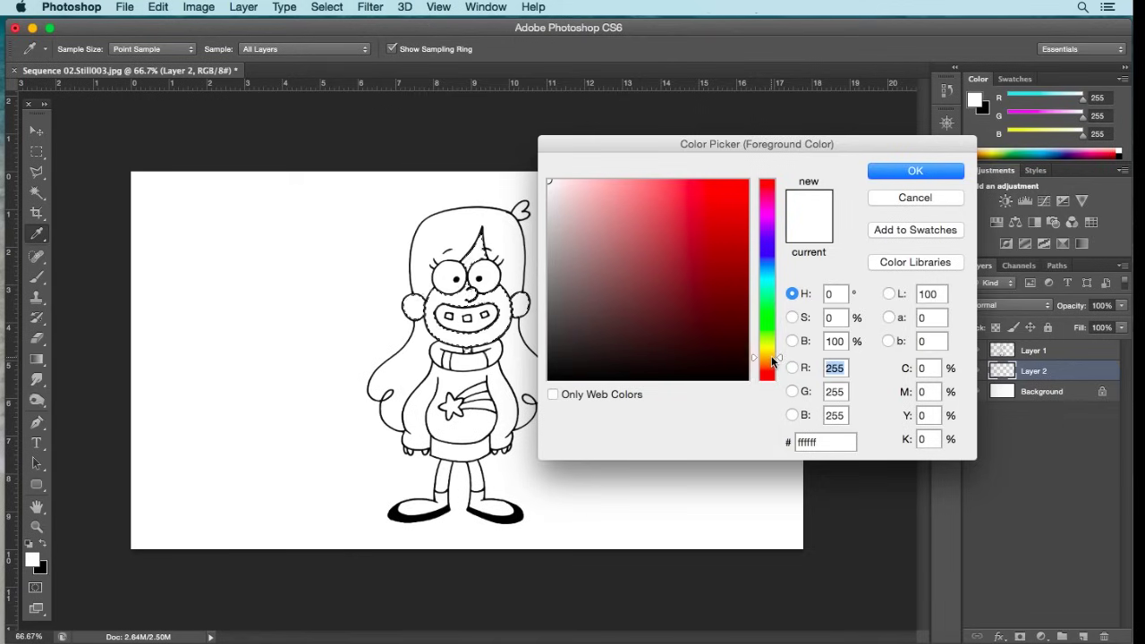
left_click_drag(771, 355, 772, 364)
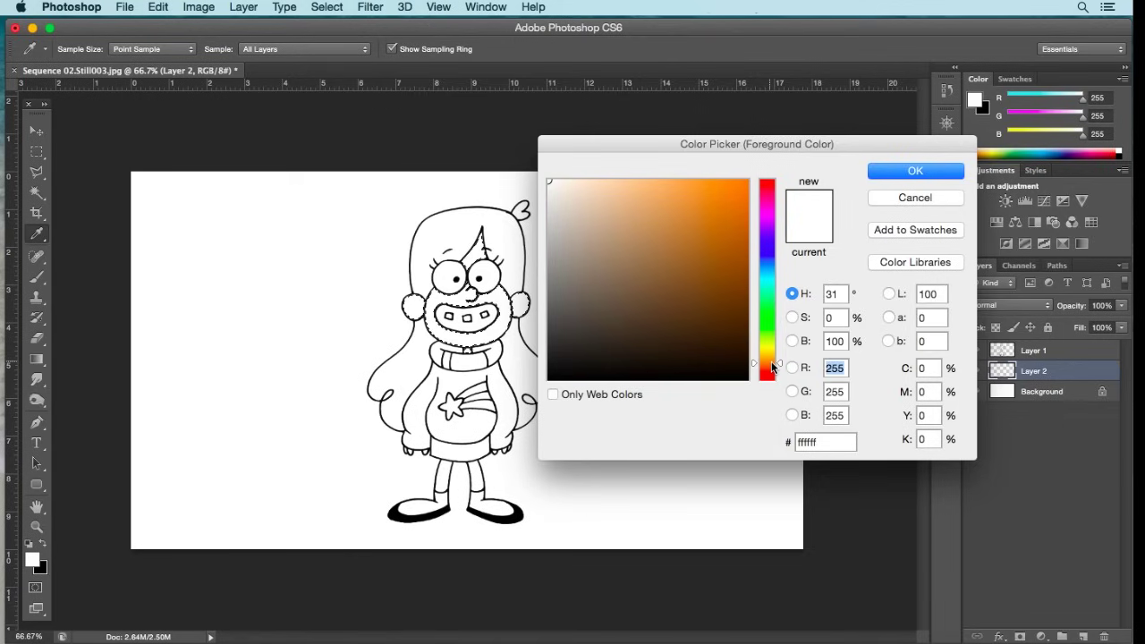
left_click_drag(683, 218, 616, 190)
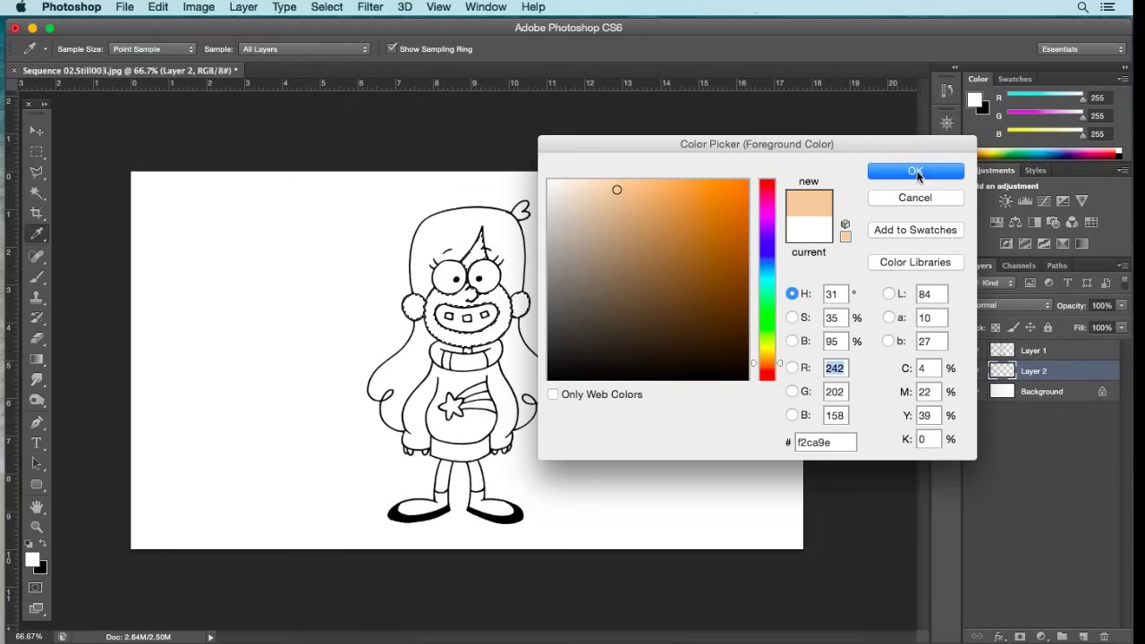
left_click(915, 172)
key("w")
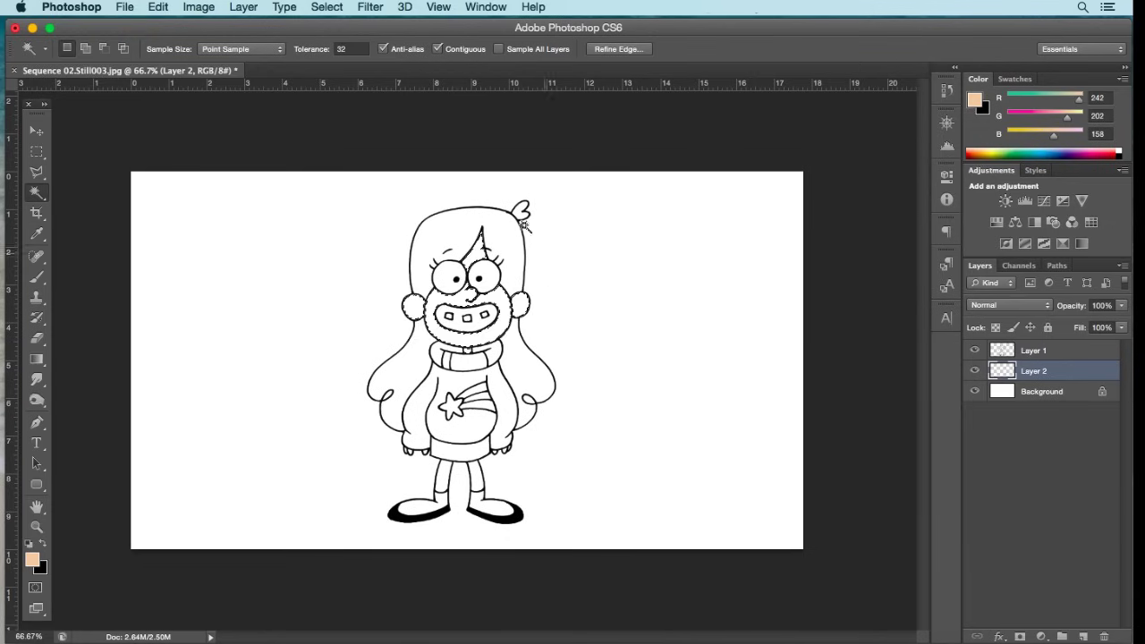
left_click(157, 7)
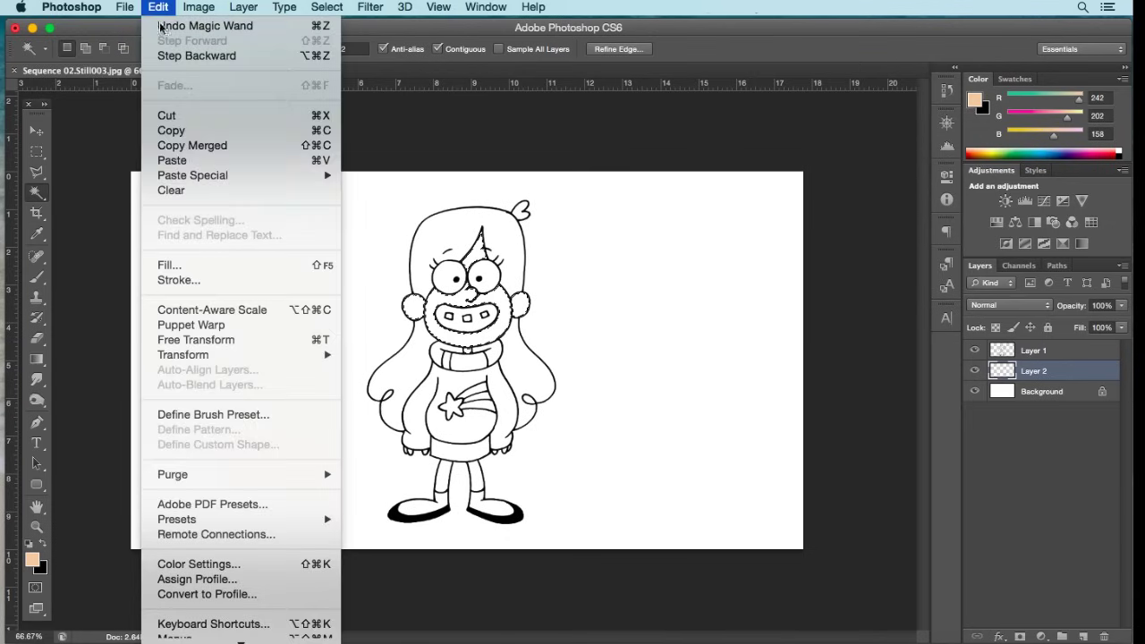
left_click(197, 263)
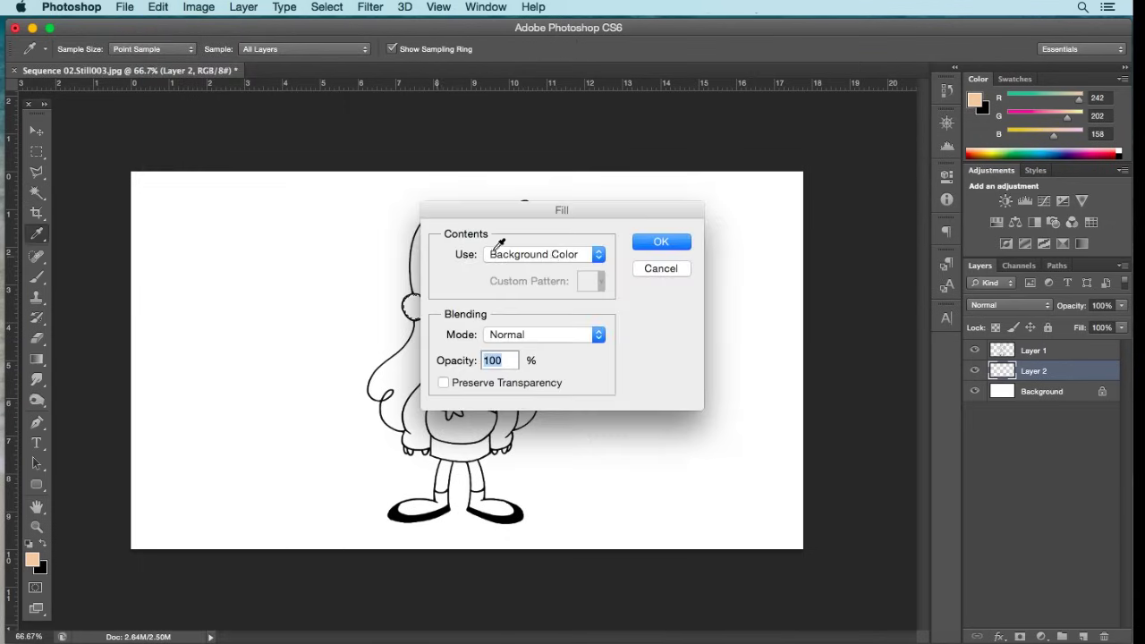
left_click(549, 255)
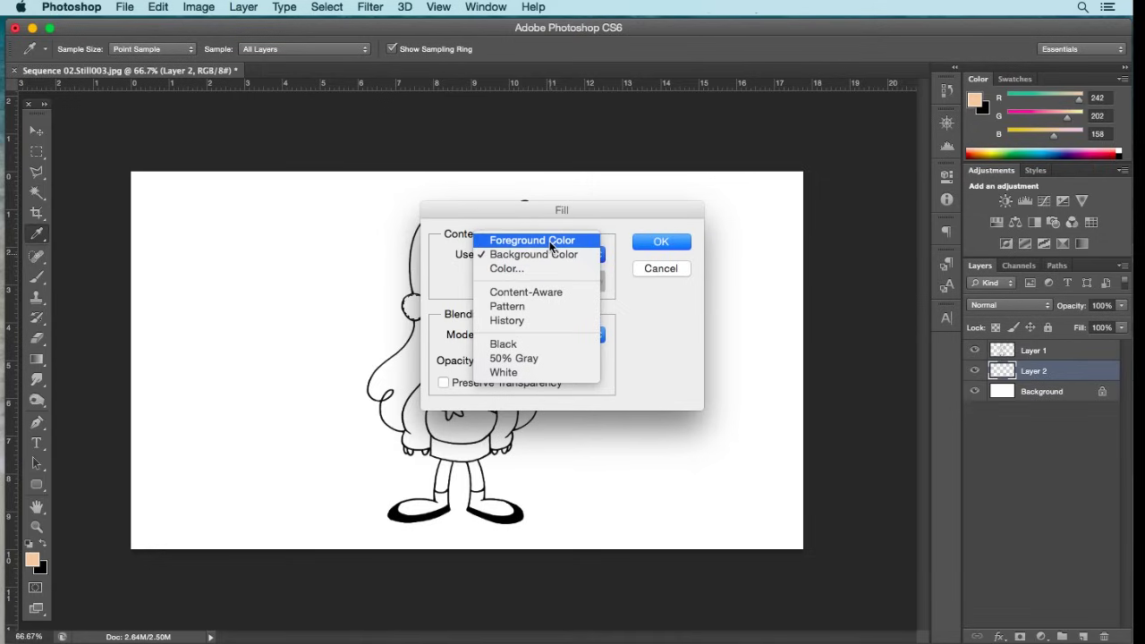
left_click(551, 247)
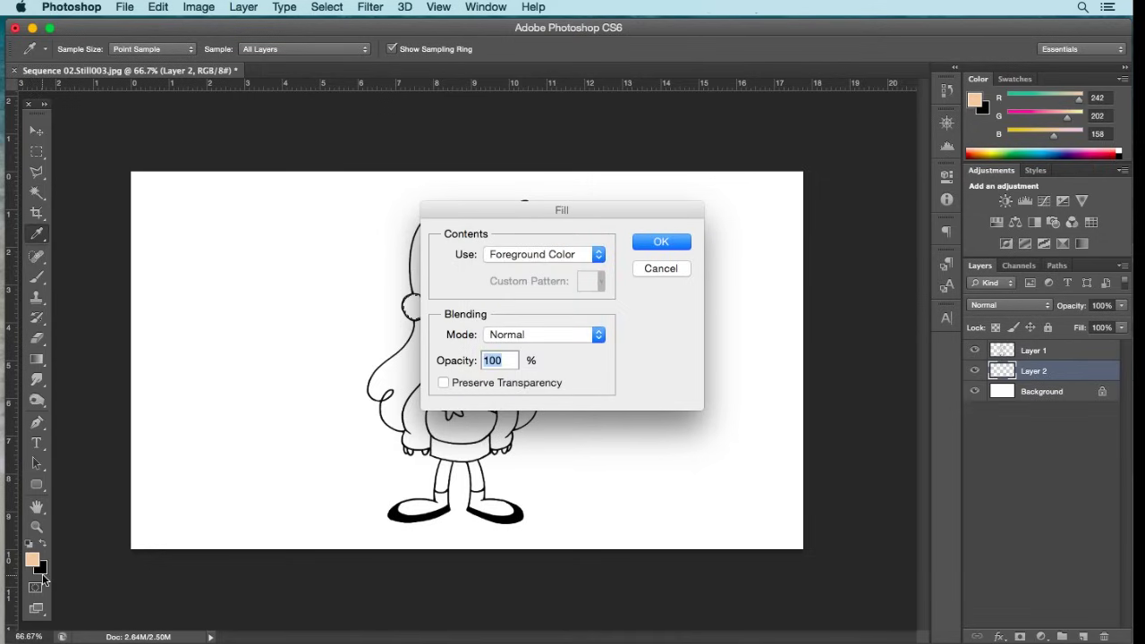
left_click(661, 242)
left_click(326, 6)
left_click(333, 37)
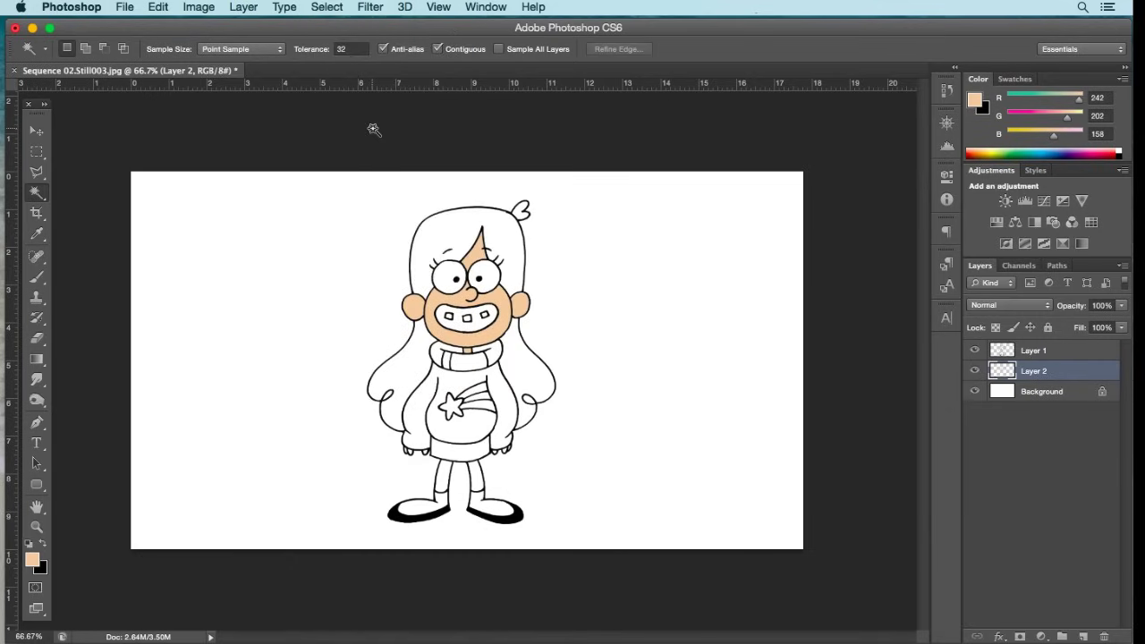
key("z")
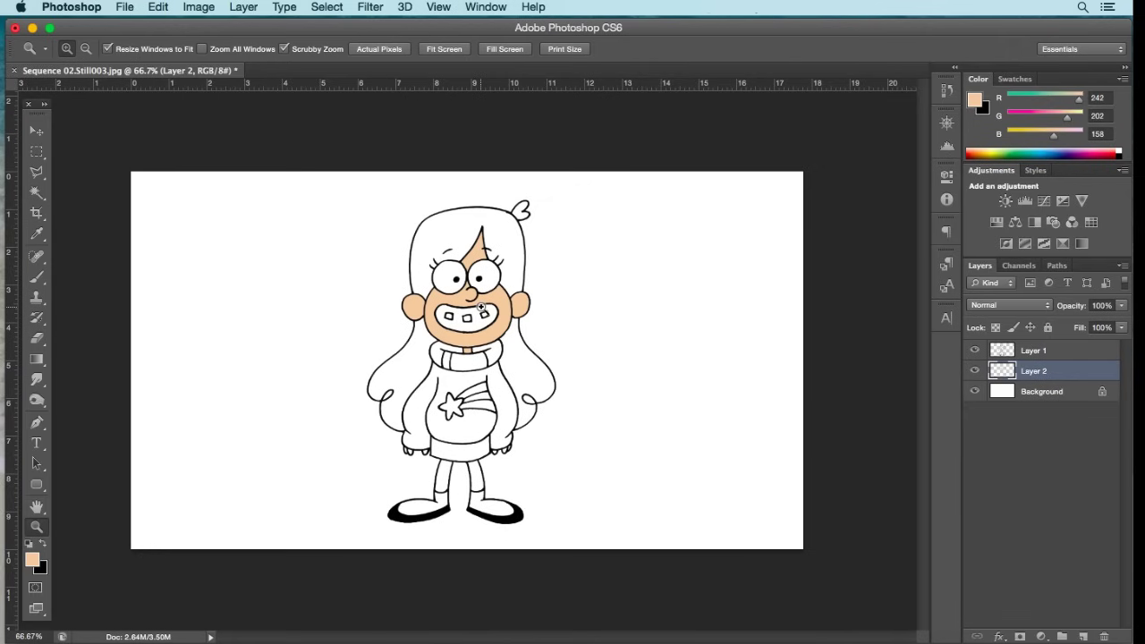
left_click_drag(480, 308, 594, 277)
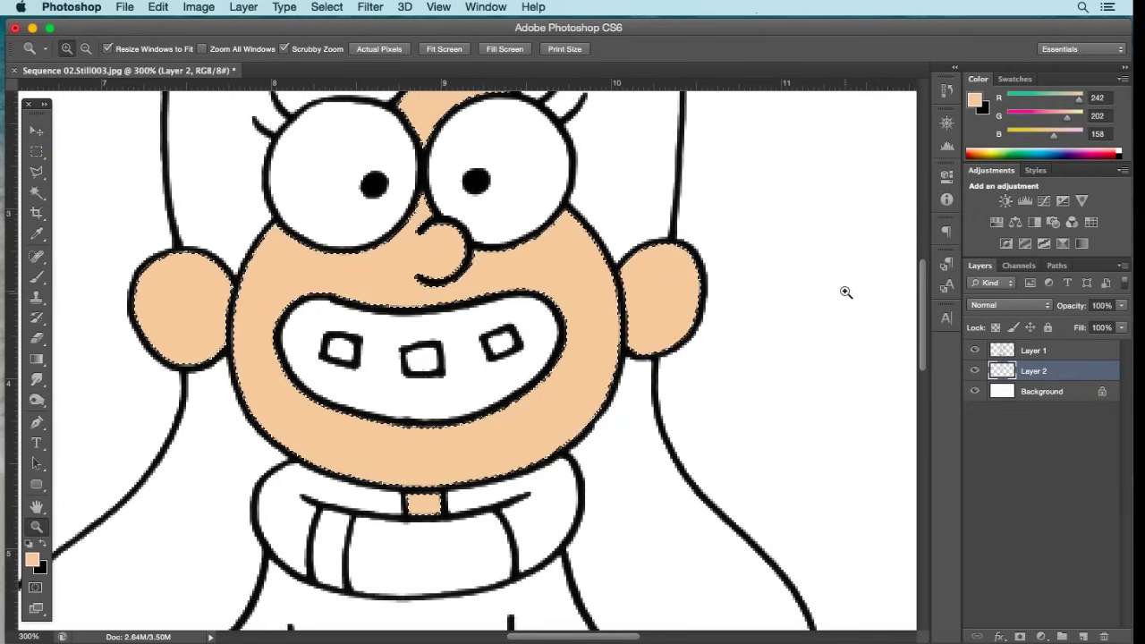
left_click(946, 89)
left_click(857, 277)
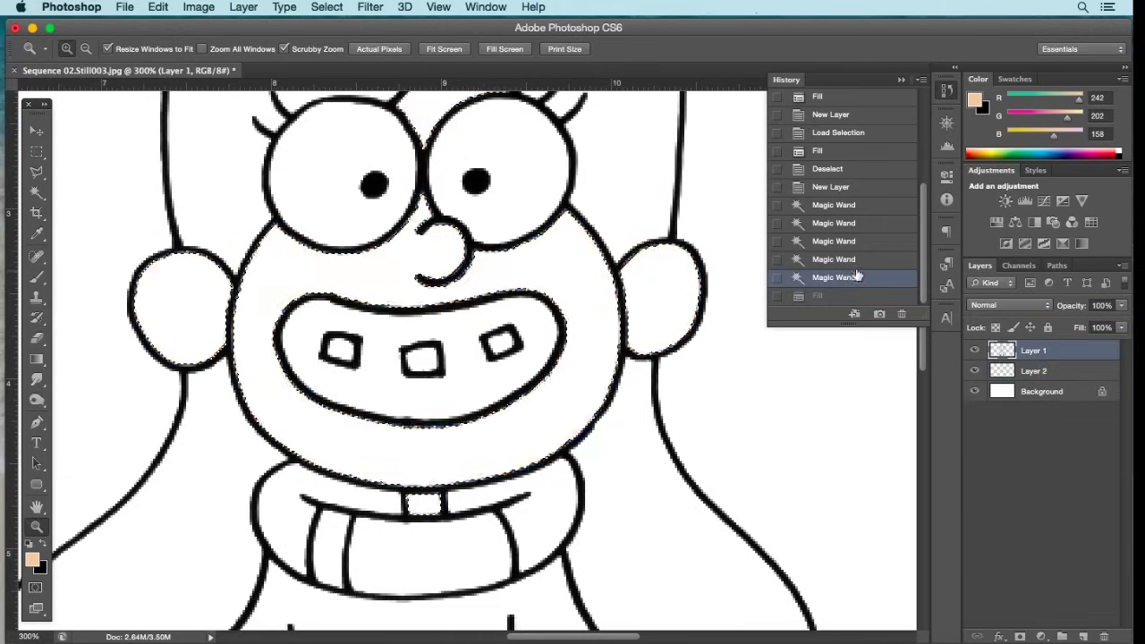
left_click(900, 79)
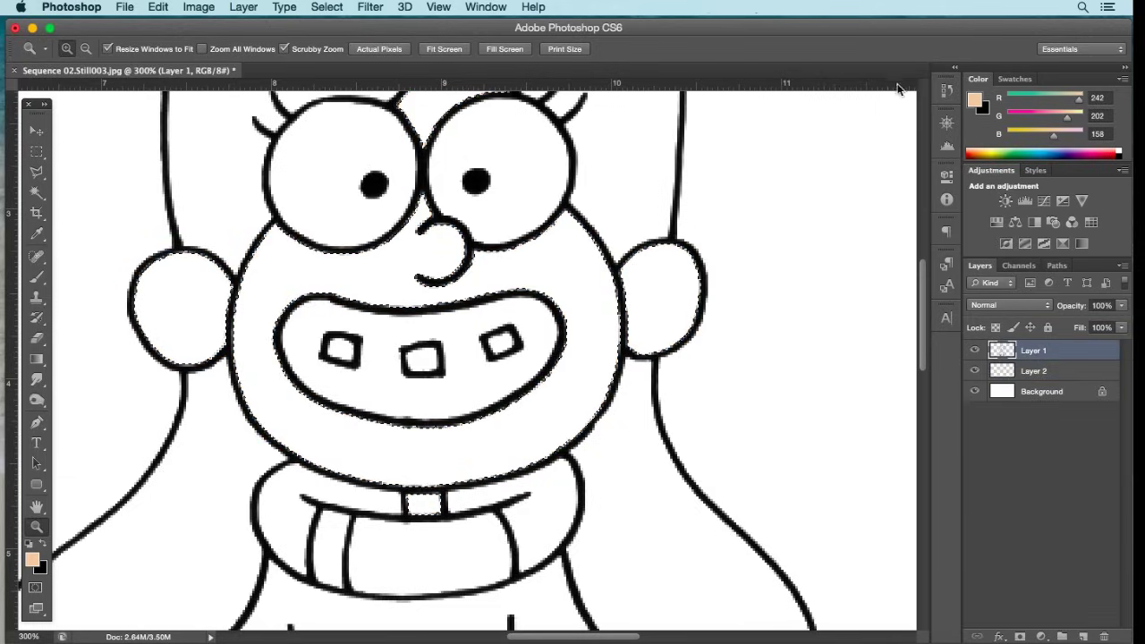
key("super+1")
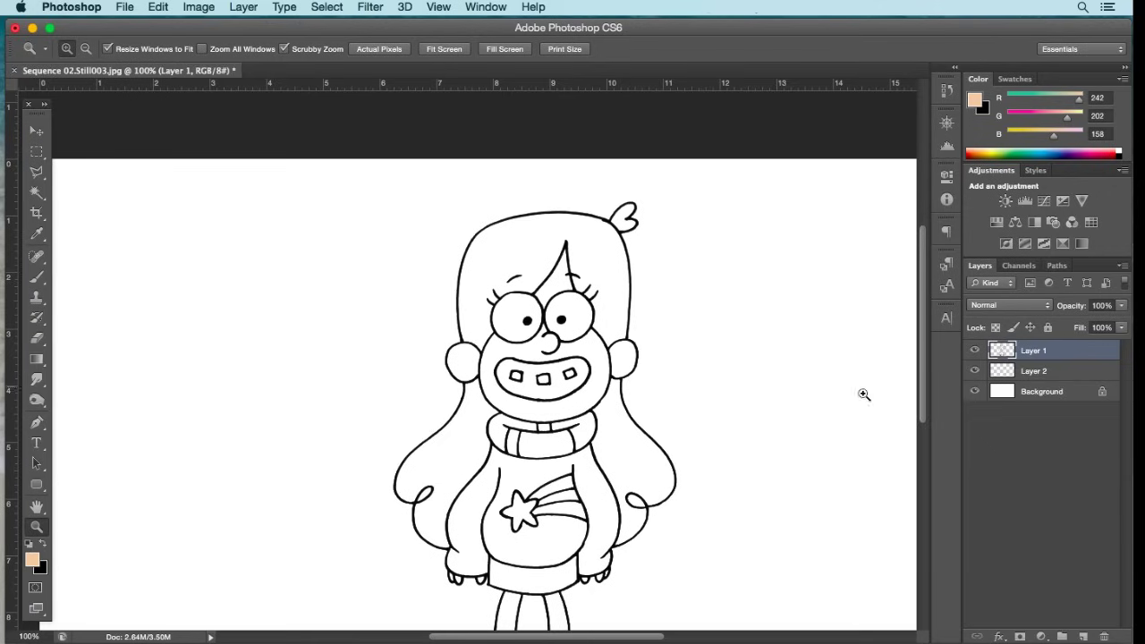
Step: Magic Wand-select the forehead, face and cheeks and expand the selection by 1 pixel
left_click(37, 194)
left_click(557, 285)
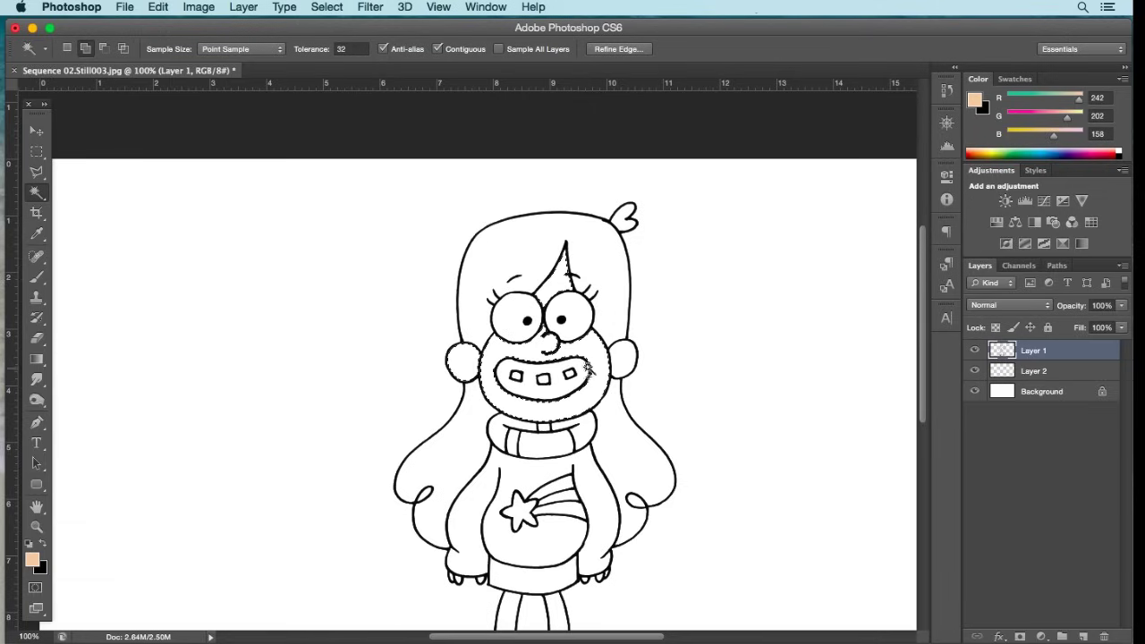
left_click(615, 362, "shift")
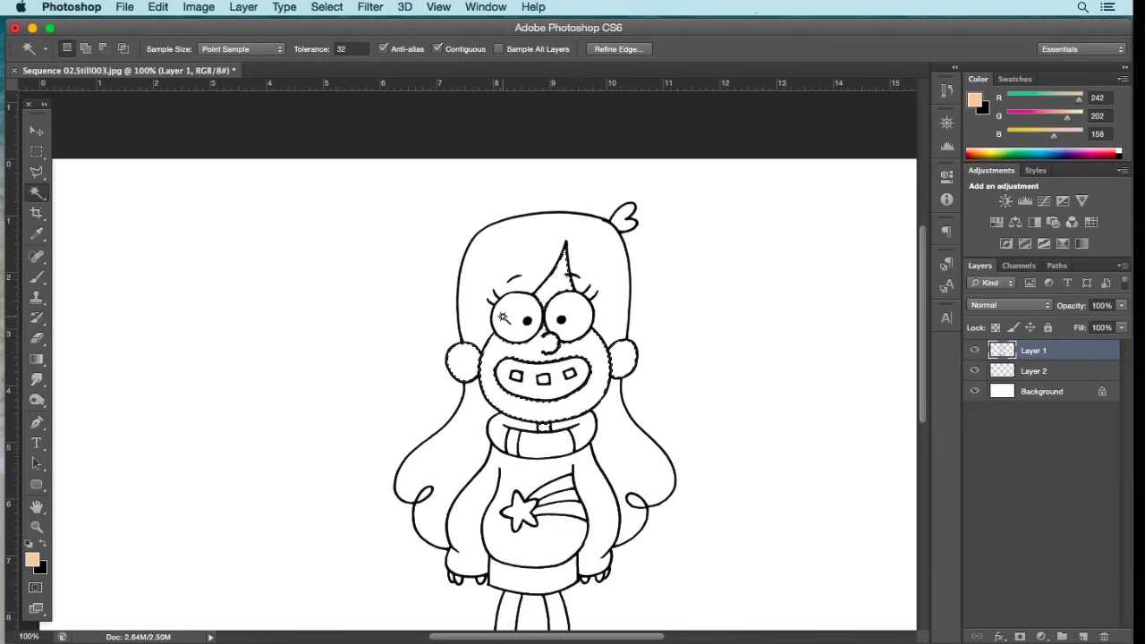
left_click(333, 9)
mouse_move(356, 205)
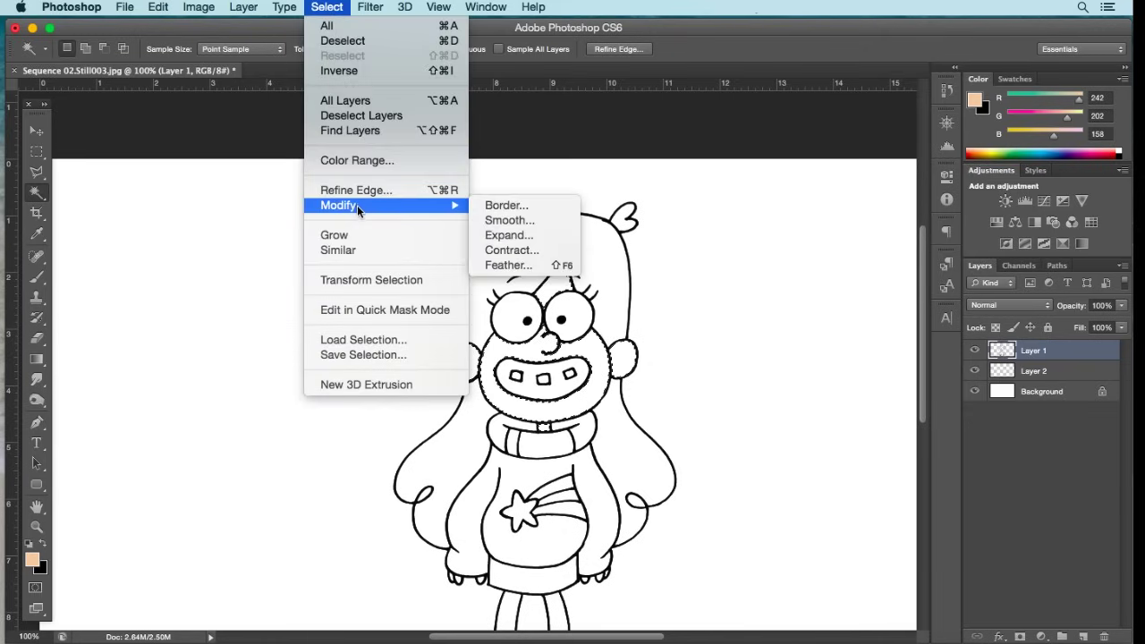
left_click(498, 236)
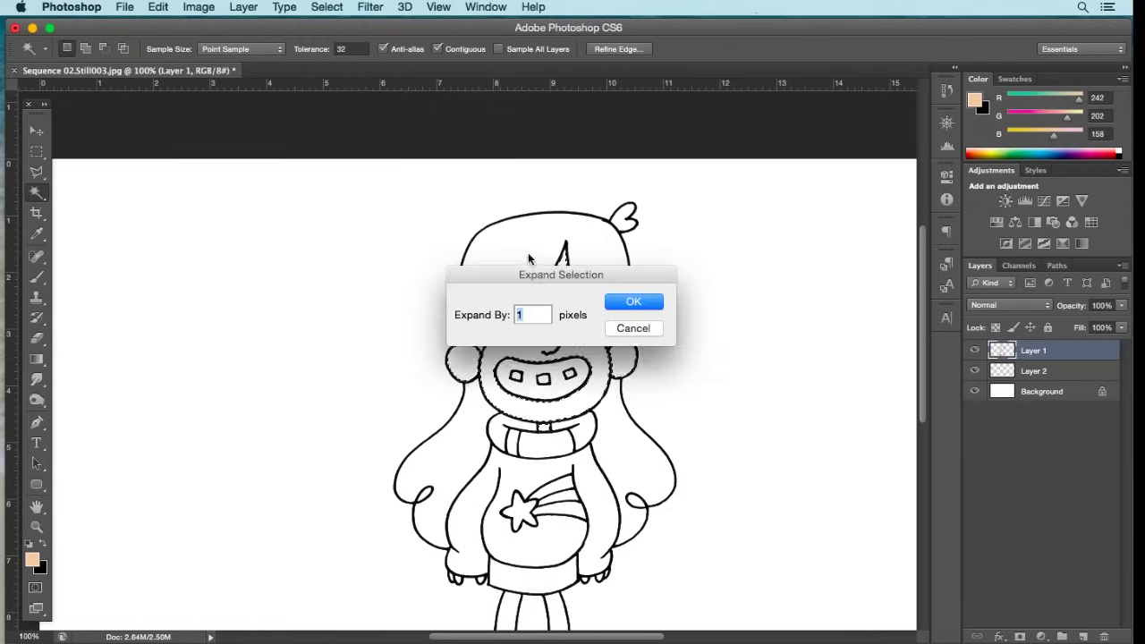
left_click(631, 304)
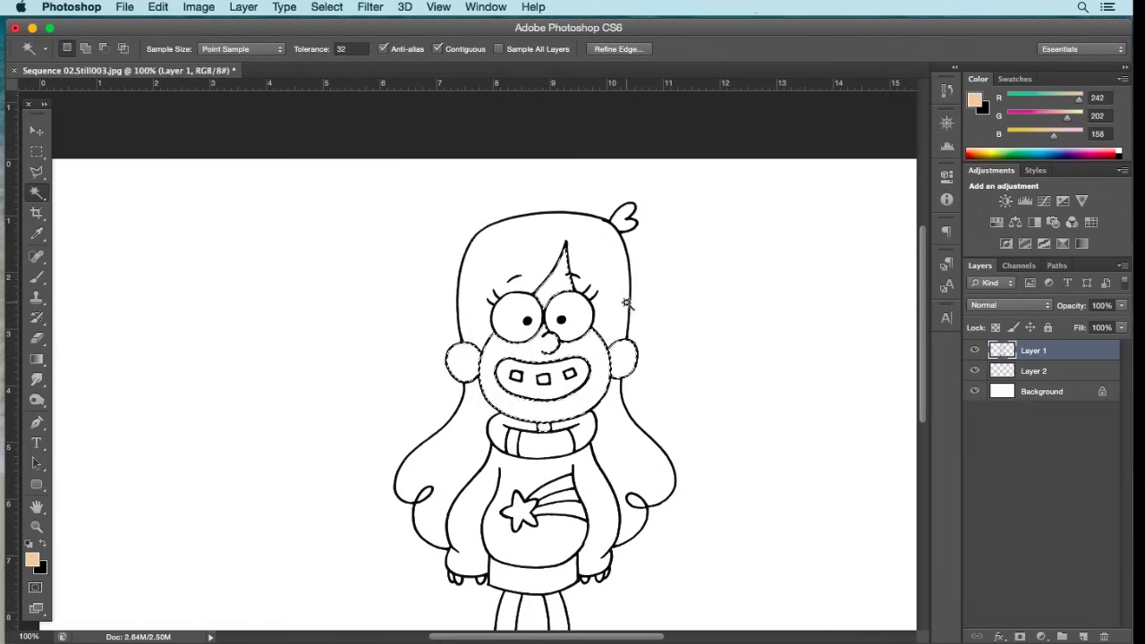
Step: Fill the expanded face selection with peach on Layer 2, then deselect
left_click(1038, 372)
left_click(158, 8)
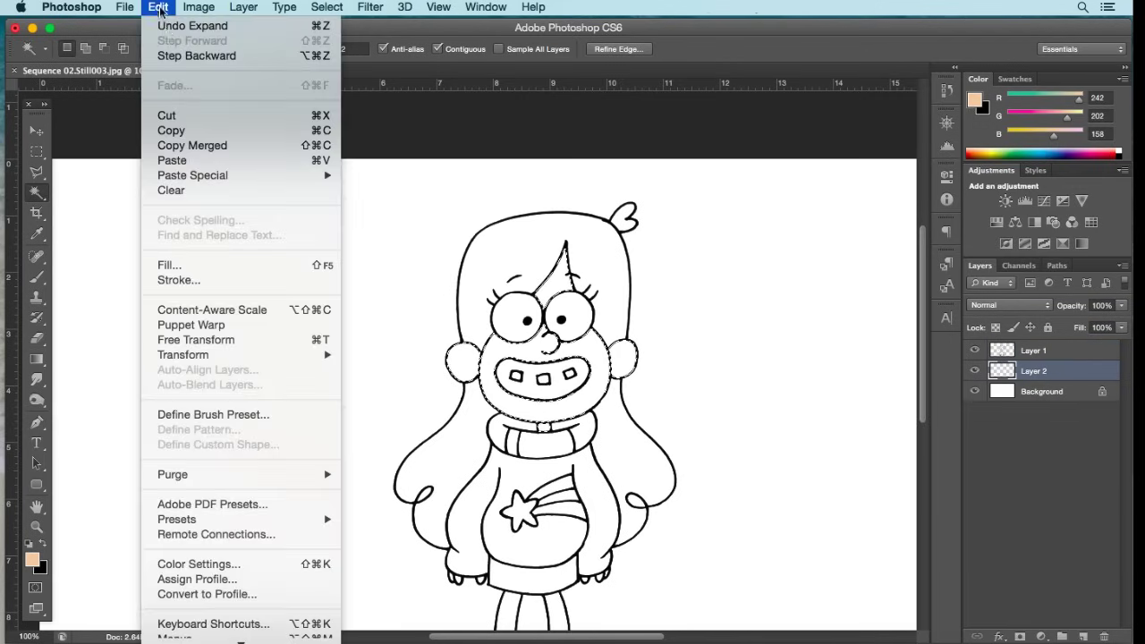
left_click(169, 266)
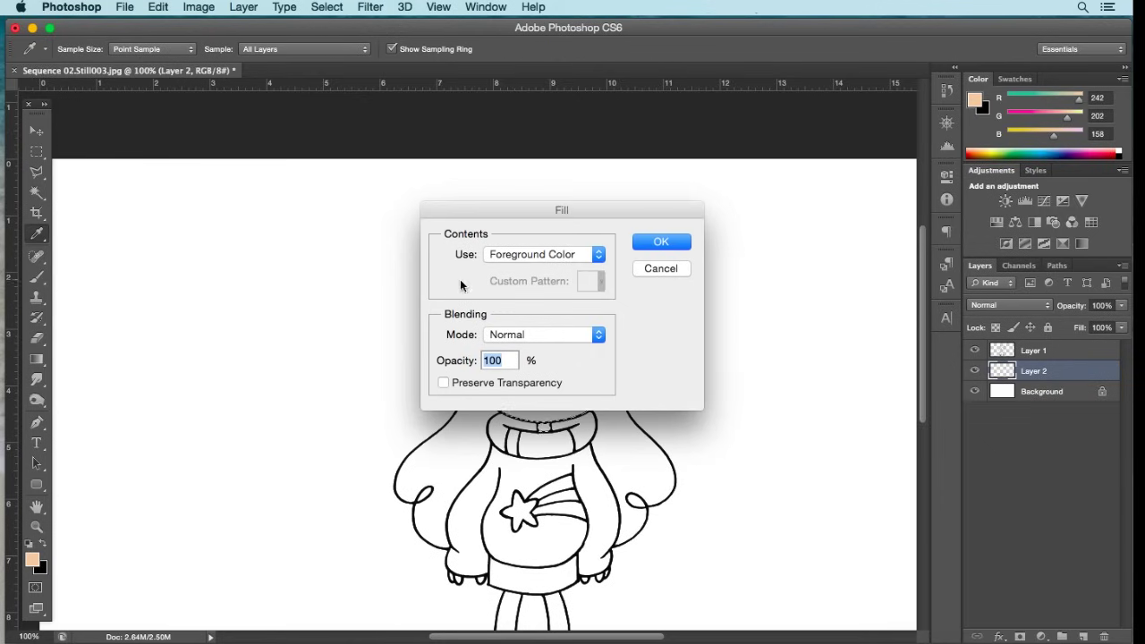
left_click(666, 241)
key("w")
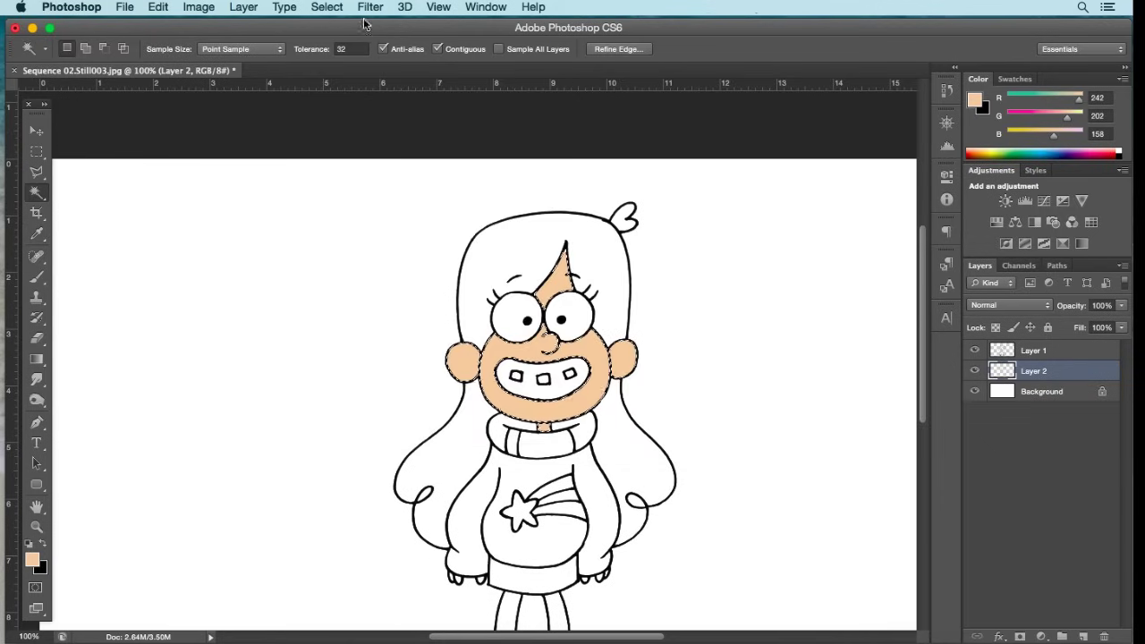
left_click(326, 6)
left_click(343, 40)
Step: Zoom in and toggle Layer 1 to check the skin fill, then zoom out toward the sweater
key("z")
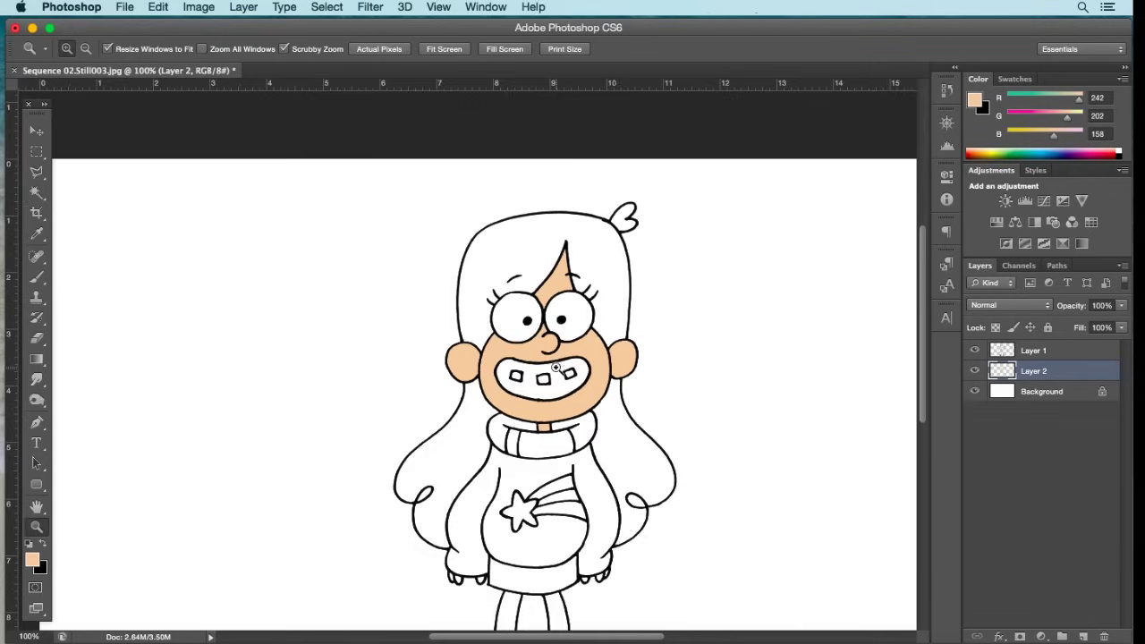
left_click(557, 375)
left_click(557, 375)
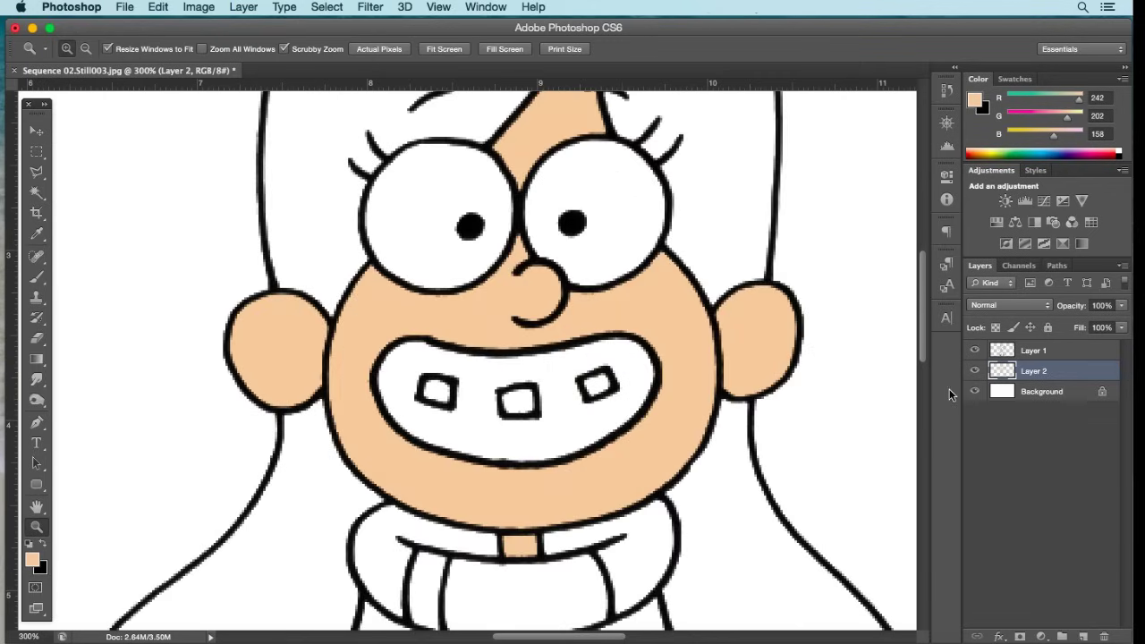
left_click(975, 352)
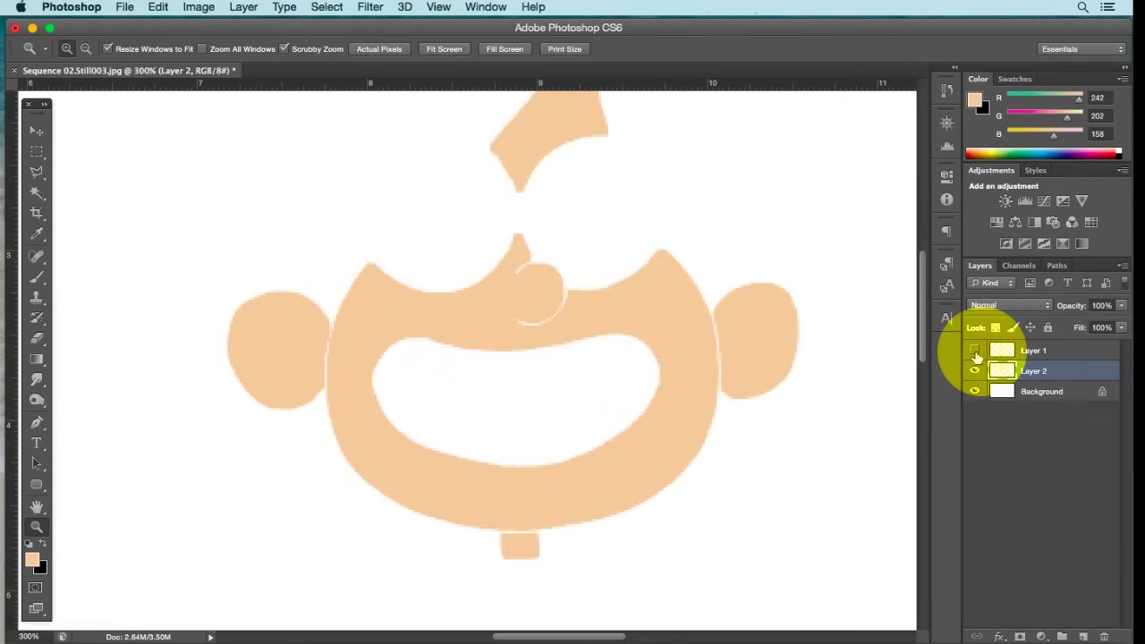
left_click(975, 351)
left_click(975, 352)
left_click(975, 351)
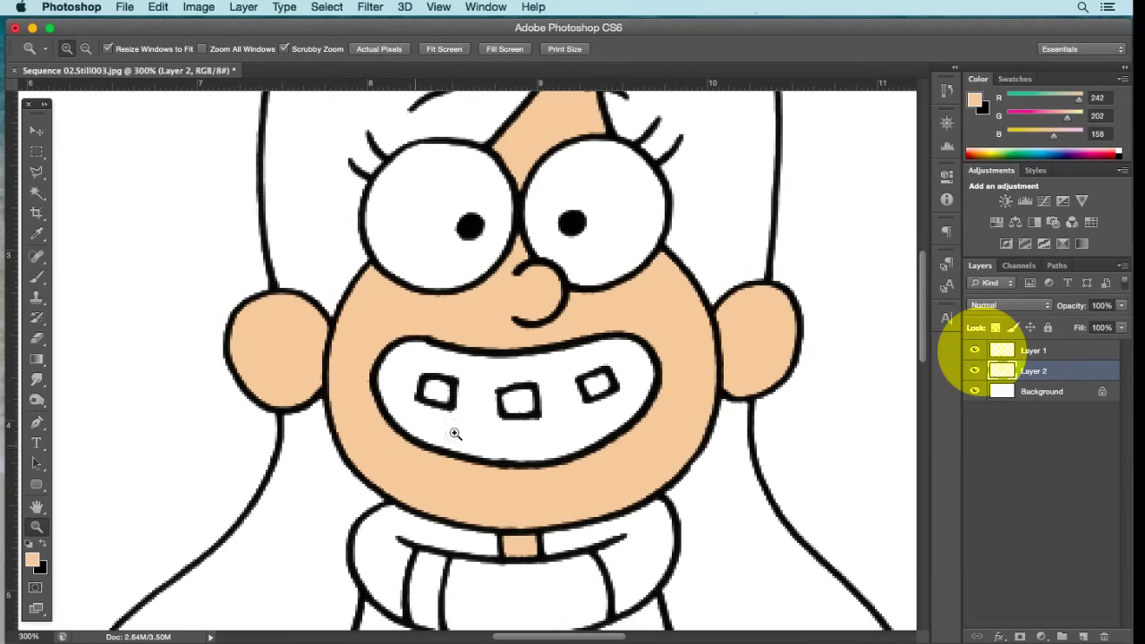
left_click(517, 398, "alt")
scroll(532, 513, "down", 7)
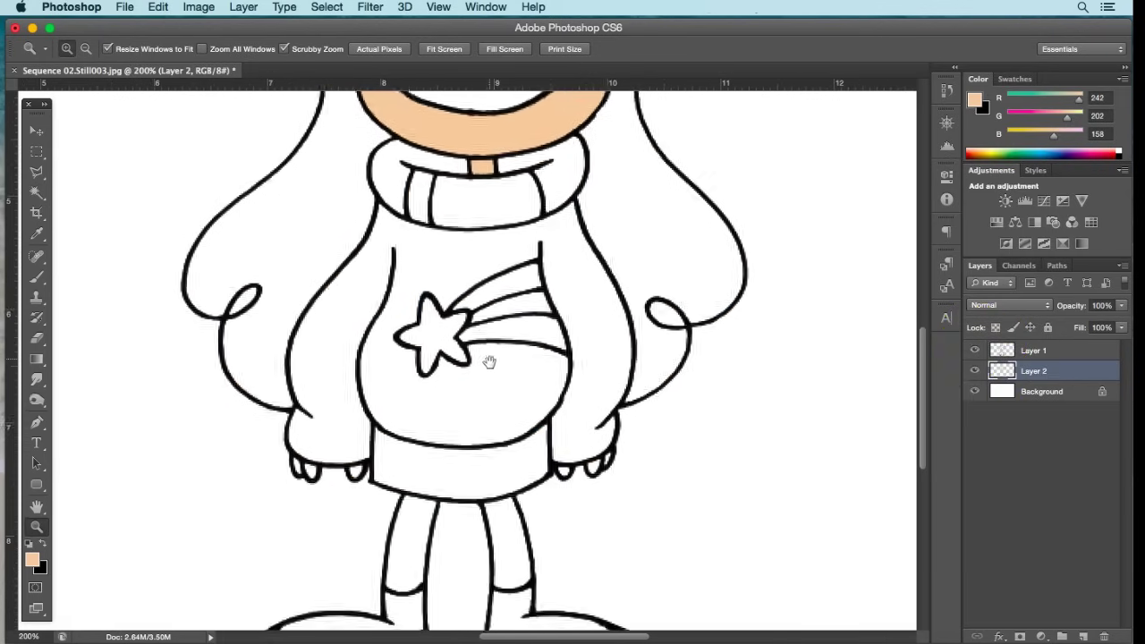
left_click(38, 194)
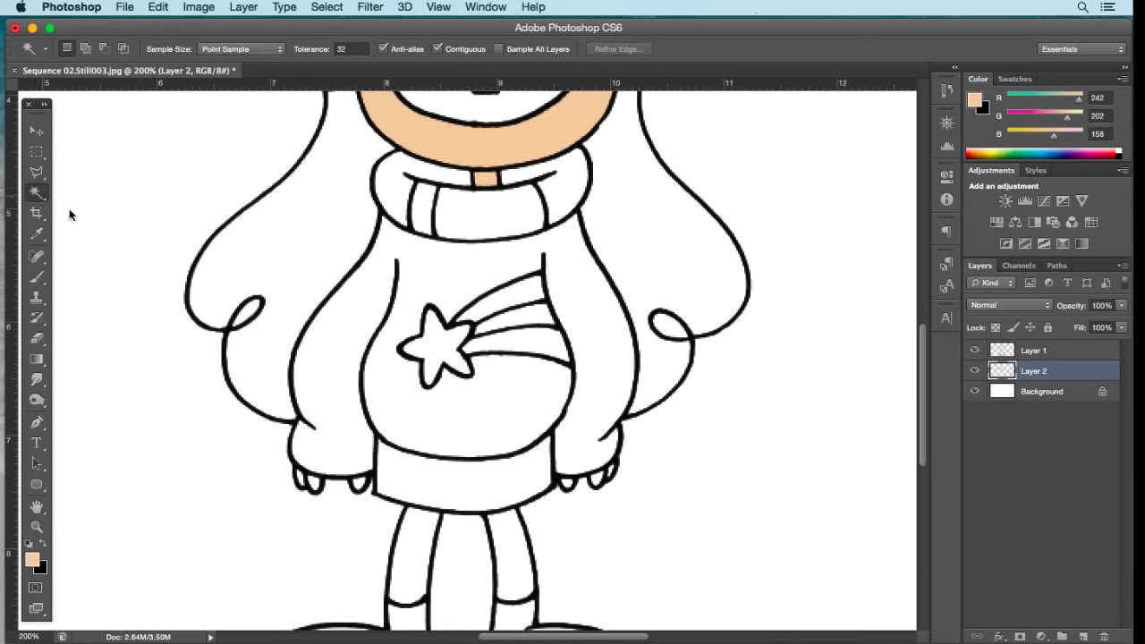
Step: Rename the top outline layer, Layer 1, to 'line art'
left_click(1035, 353)
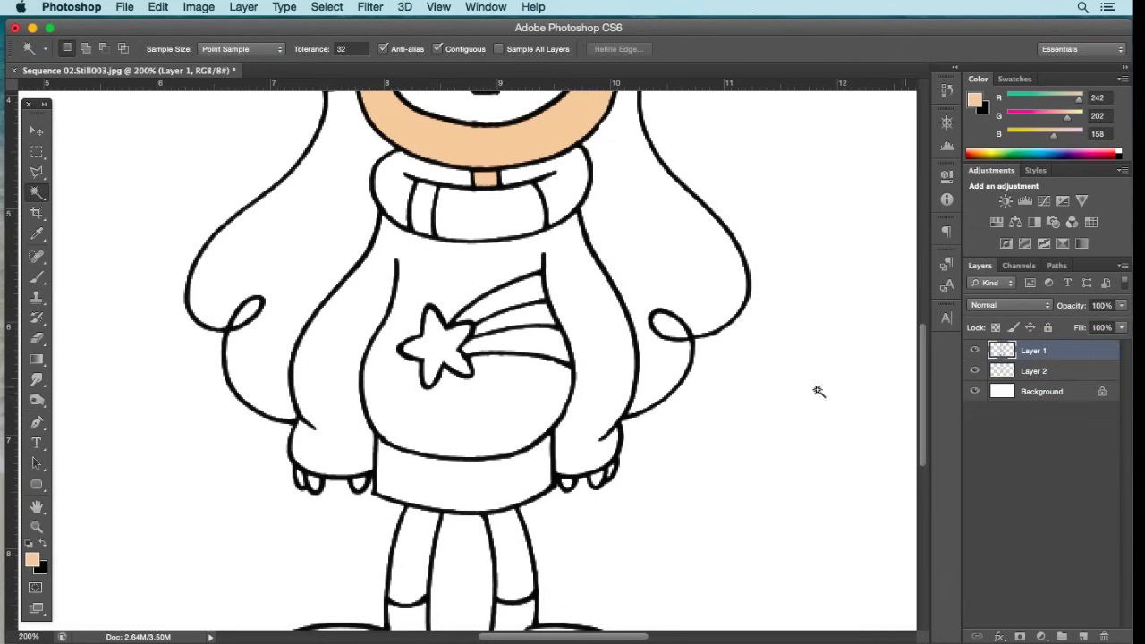
left_click(1030, 356)
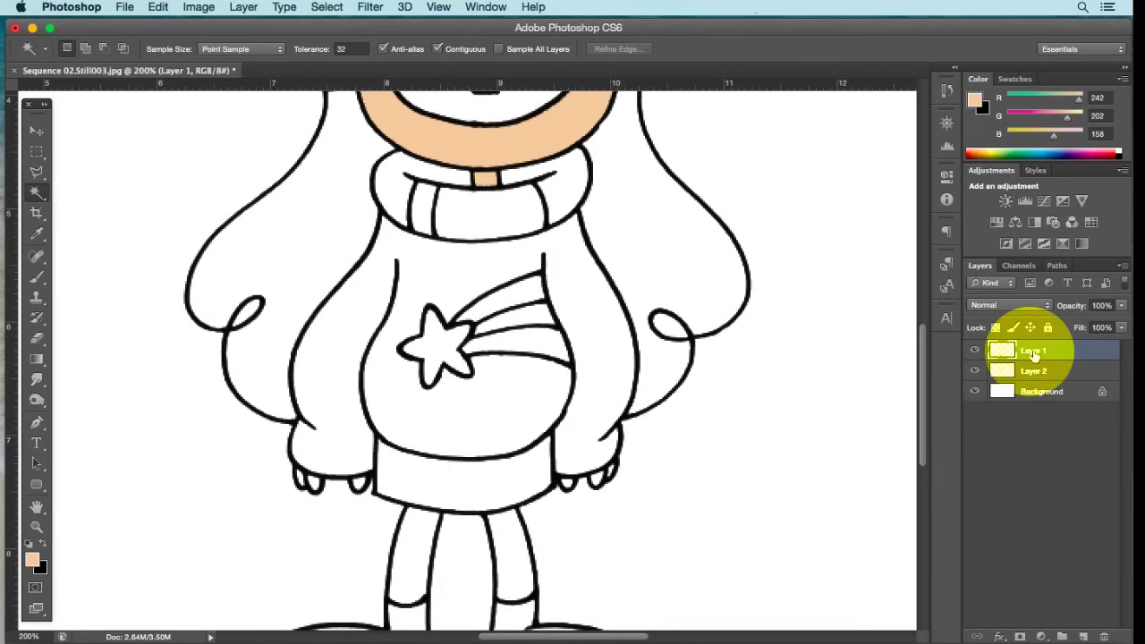
double_click(1034, 354)
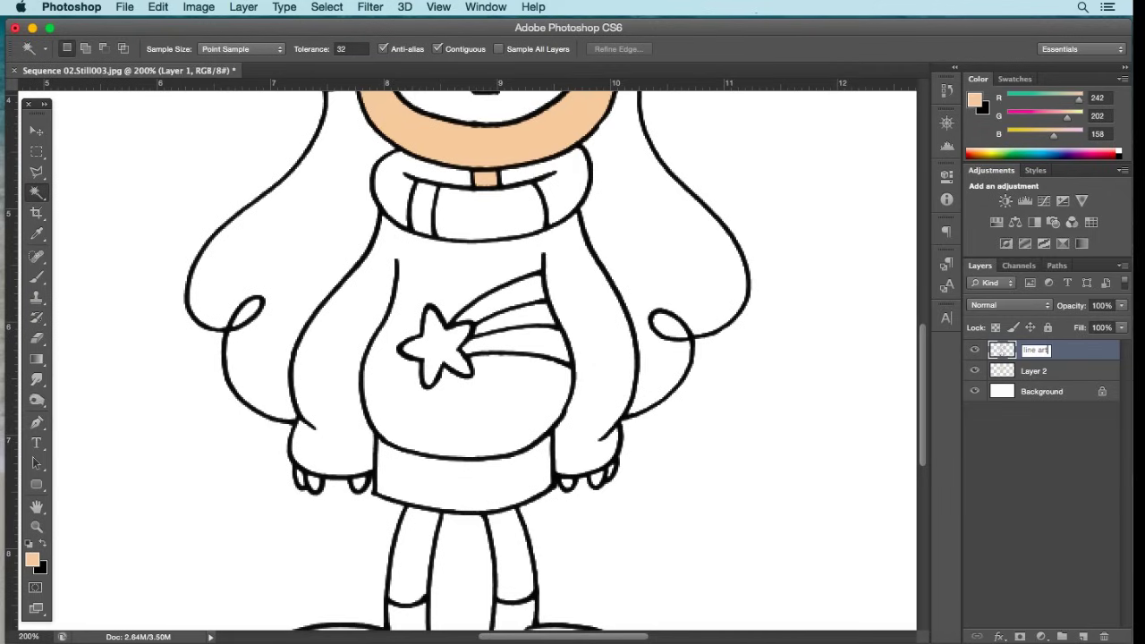
key("Return")
left_click(36, 192)
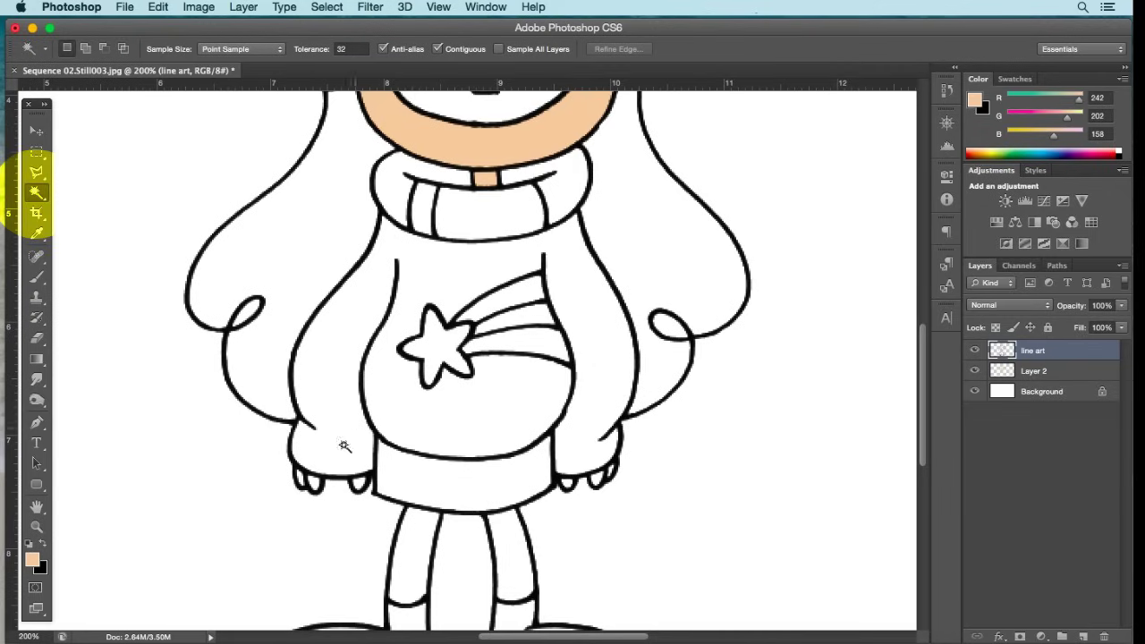
Step: Magic Wand both hands and both legs on line art, then expand the selection
left_click(301, 478)
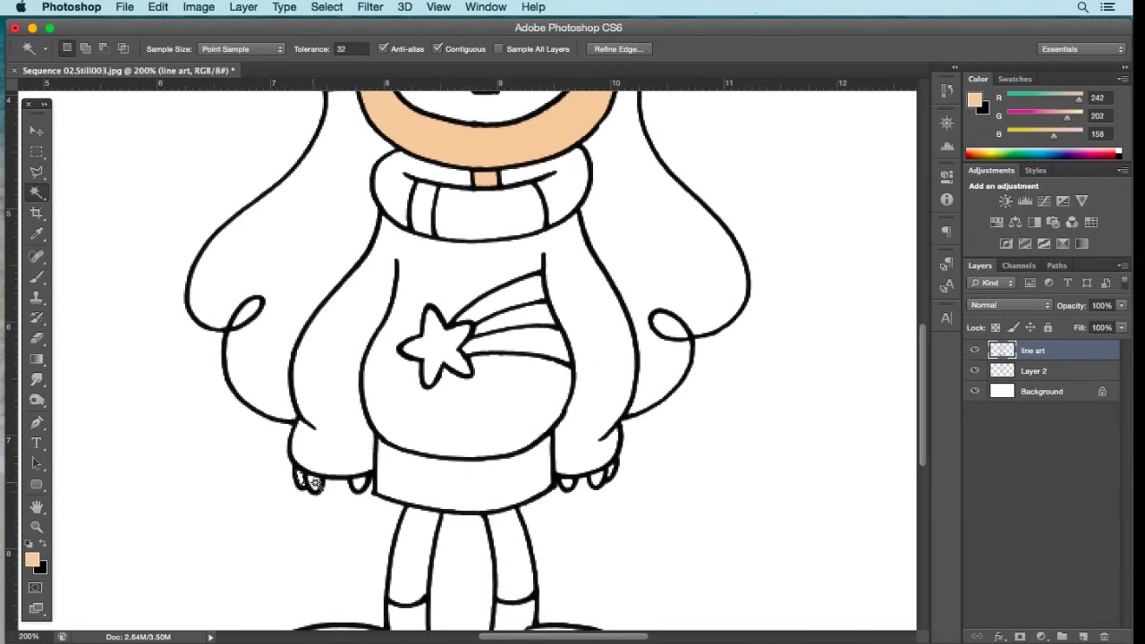
left_click(362, 488, "shift")
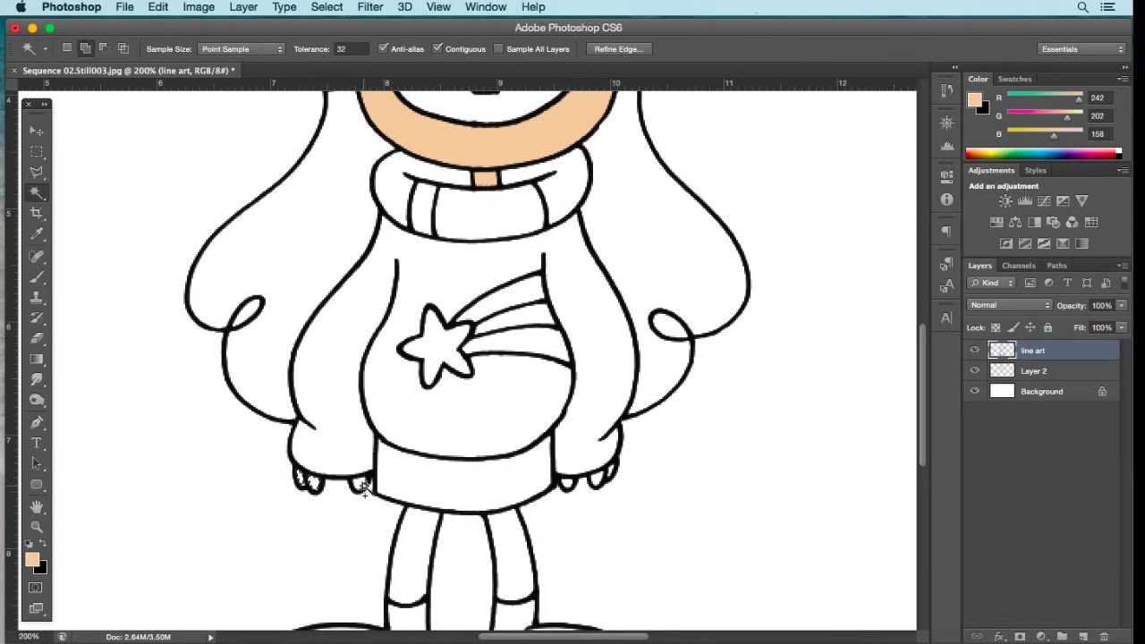
left_click(569, 484, "shift")
left_click(611, 480, "shift")
left_click(519, 549, "shift")
left_click(398, 564, "shift")
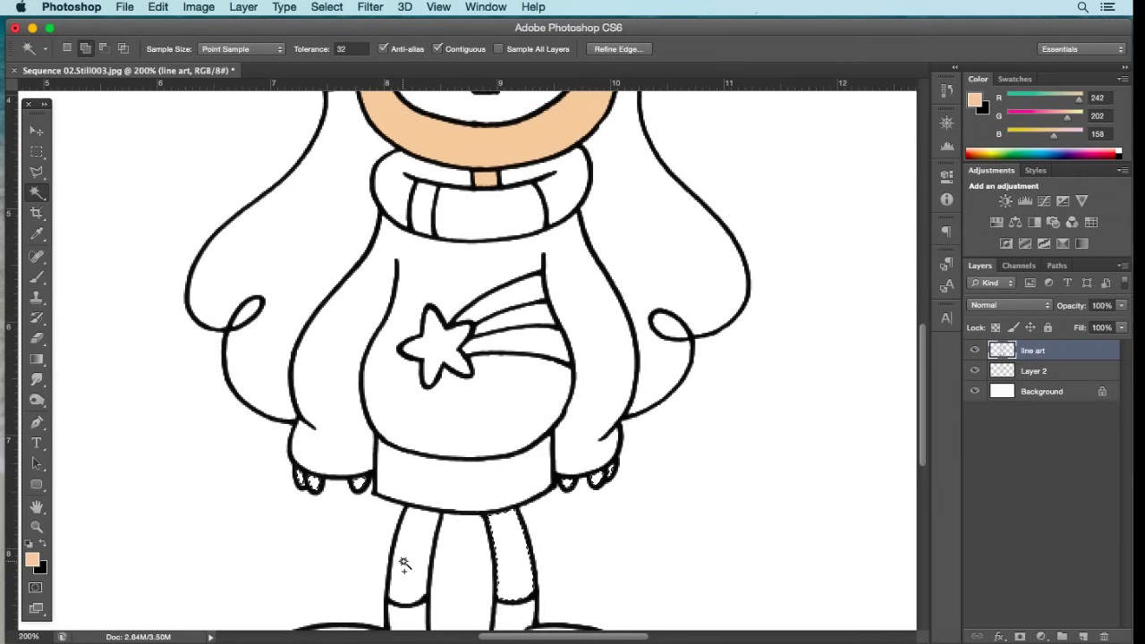
left_click(327, 7)
mouse_move(372, 205)
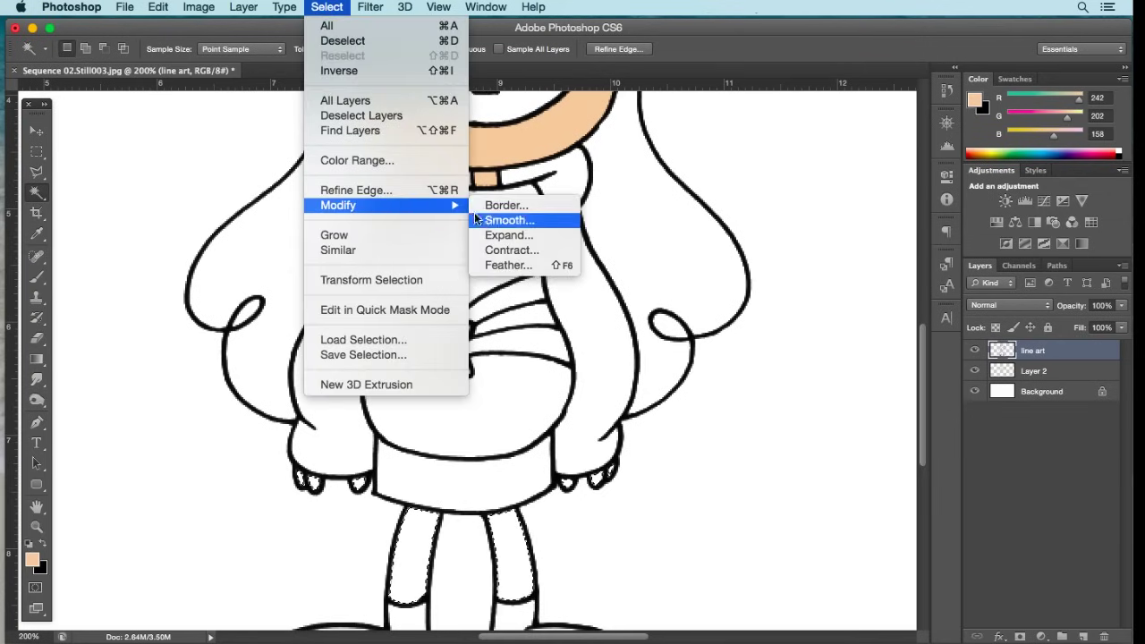
left_click(499, 237)
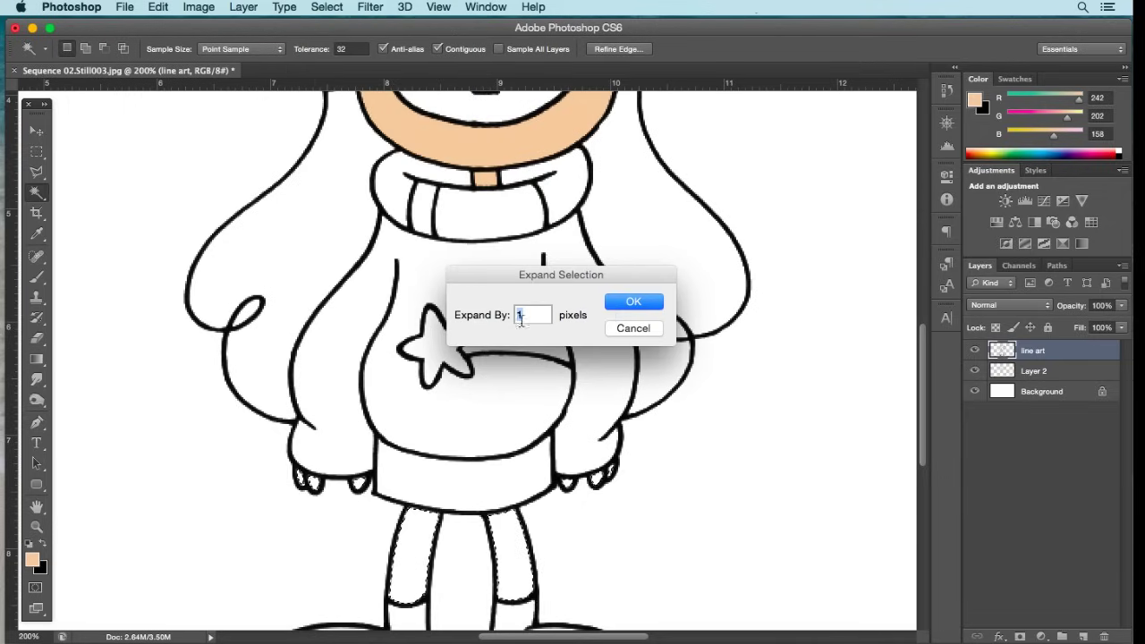
left_click(633, 304)
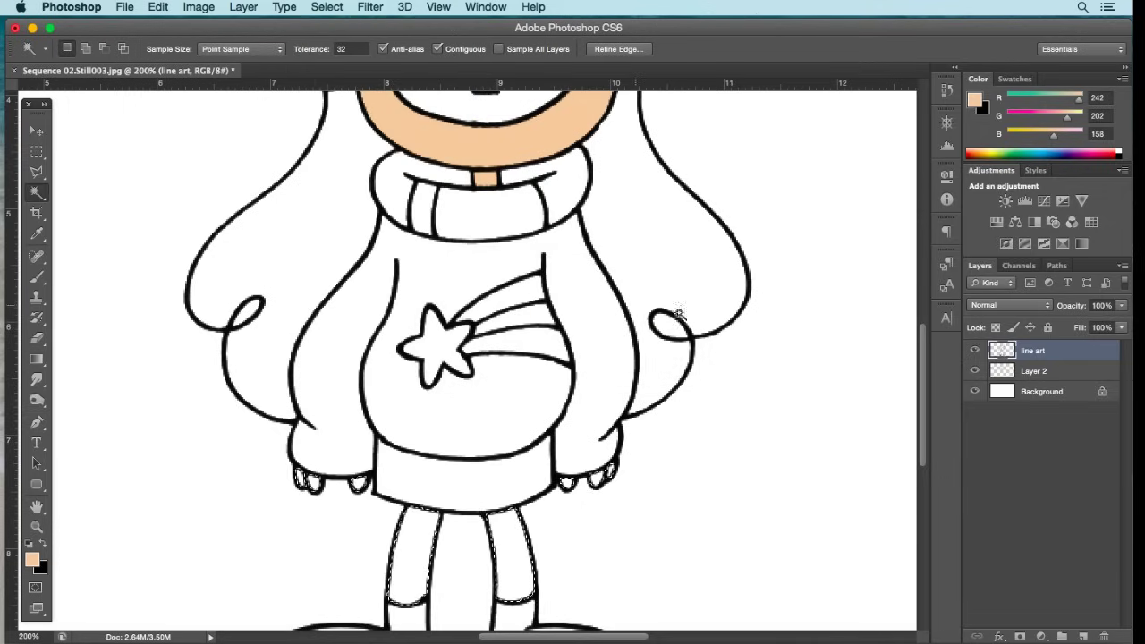
Step: Fill the hands and legs with the peach foreground colour on Layer 2, then deselect
left_click(1034, 375)
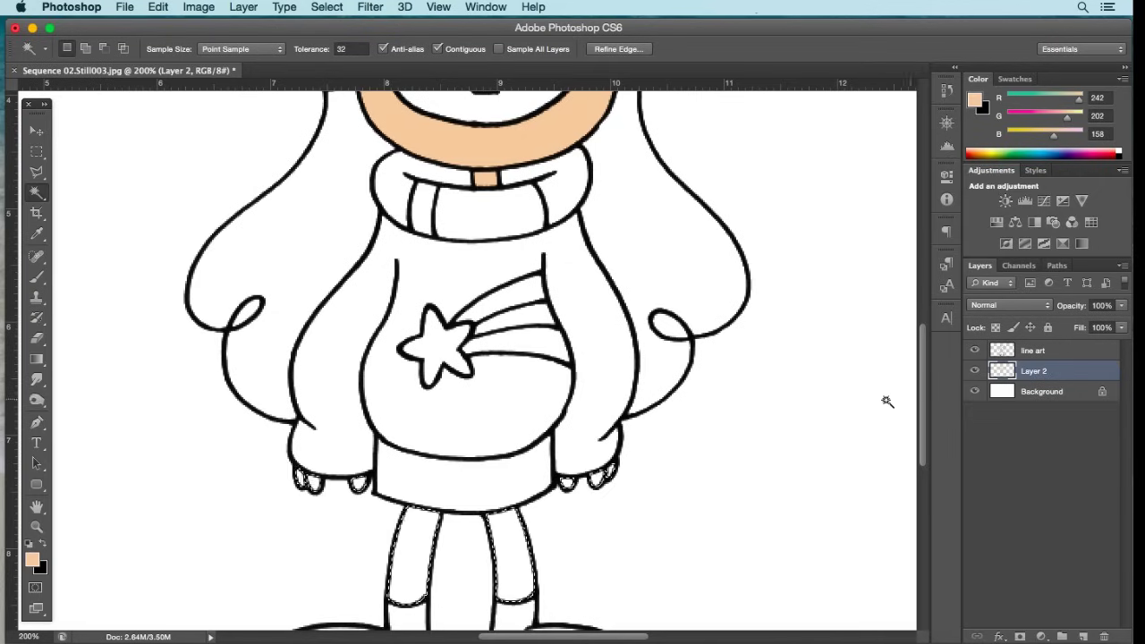
left_click(159, 7)
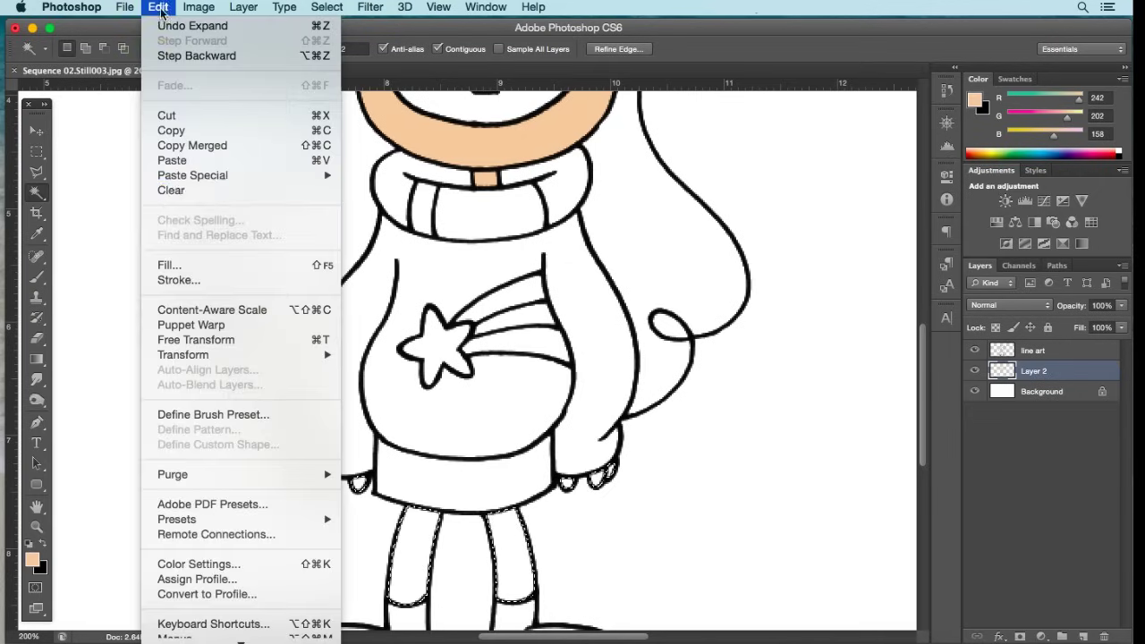
left_click(205, 266)
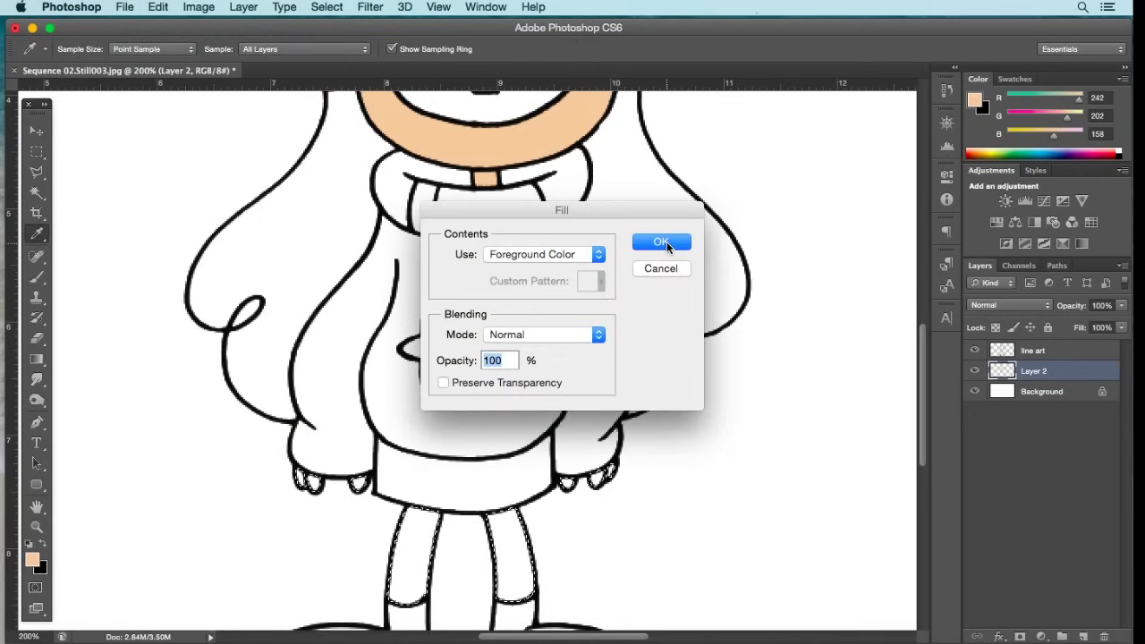
left_click(665, 252)
key("w")
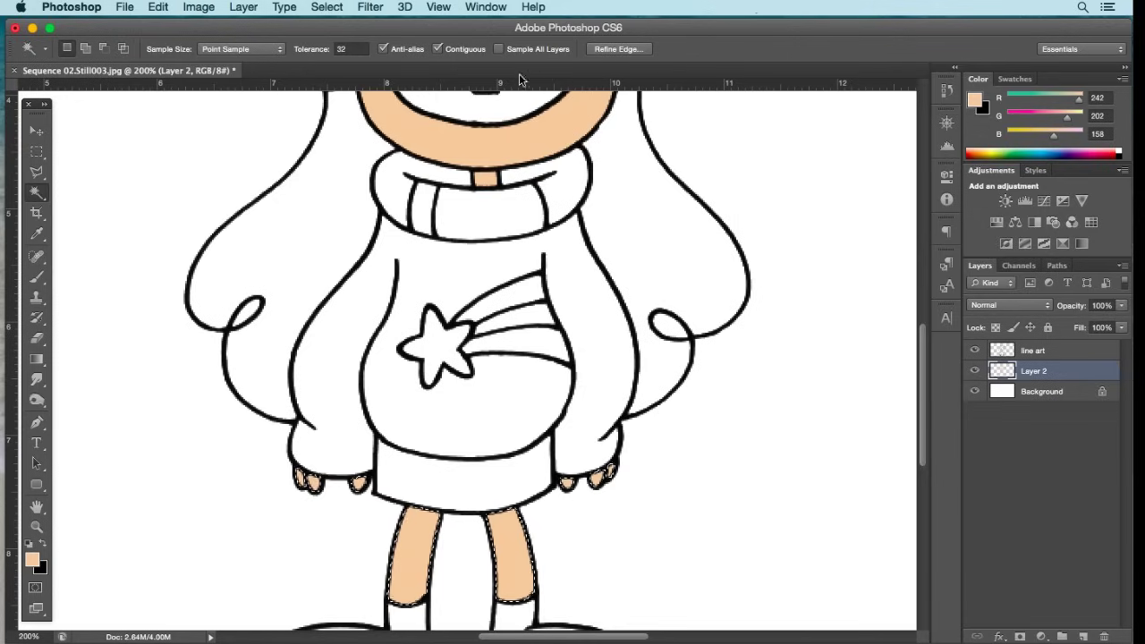
left_click(327, 6)
left_click(349, 39)
Step: Zoom out to the whole drawing and rename Layer 2 to 'skin'
key("z")
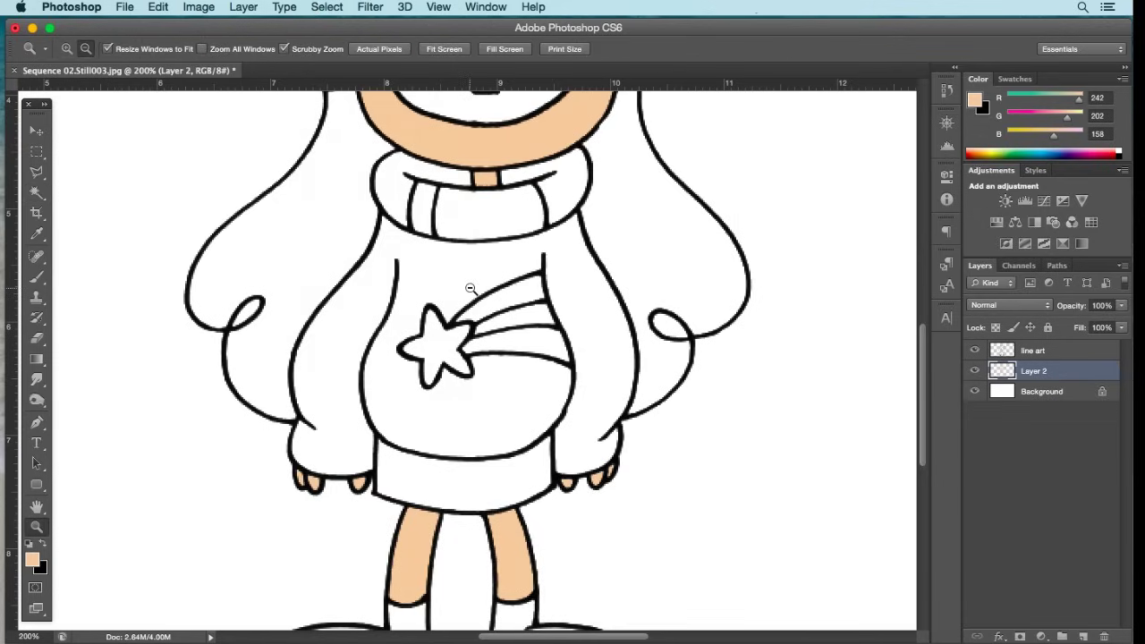
left_click(468, 286, "alt")
left_click(487, 293, "alt")
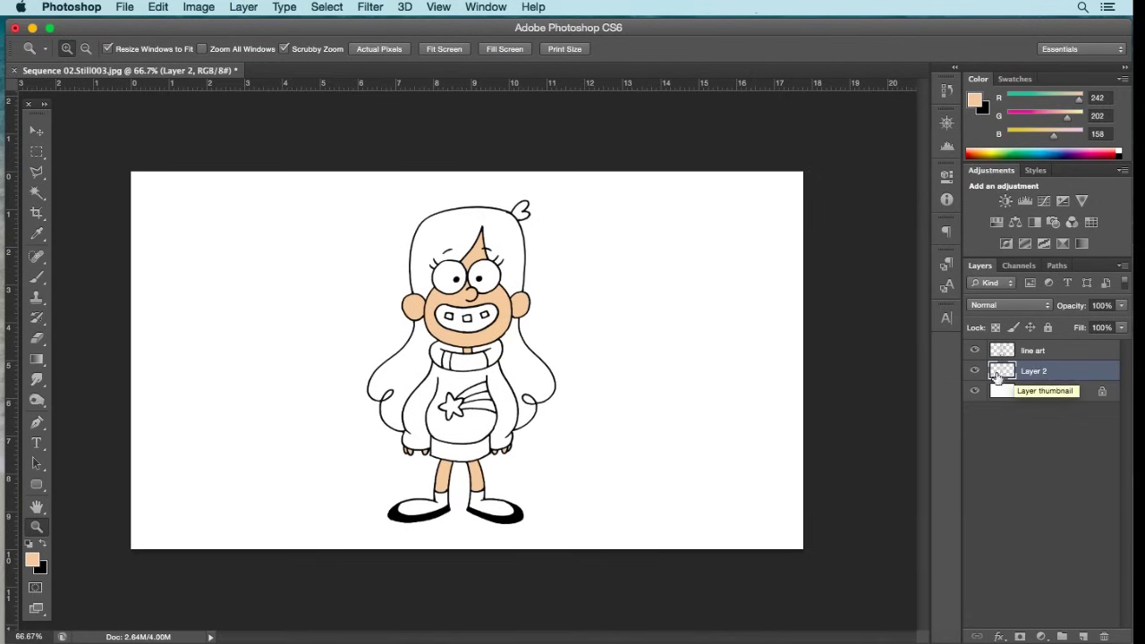
double_click(1038, 371)
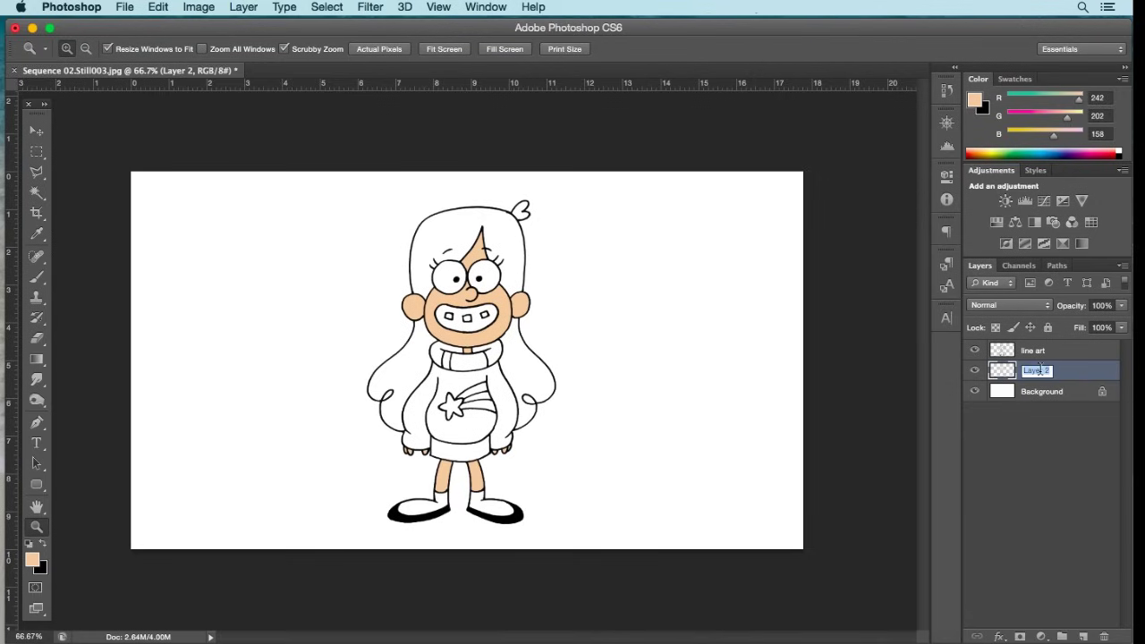
type("Sk")
key("Return")
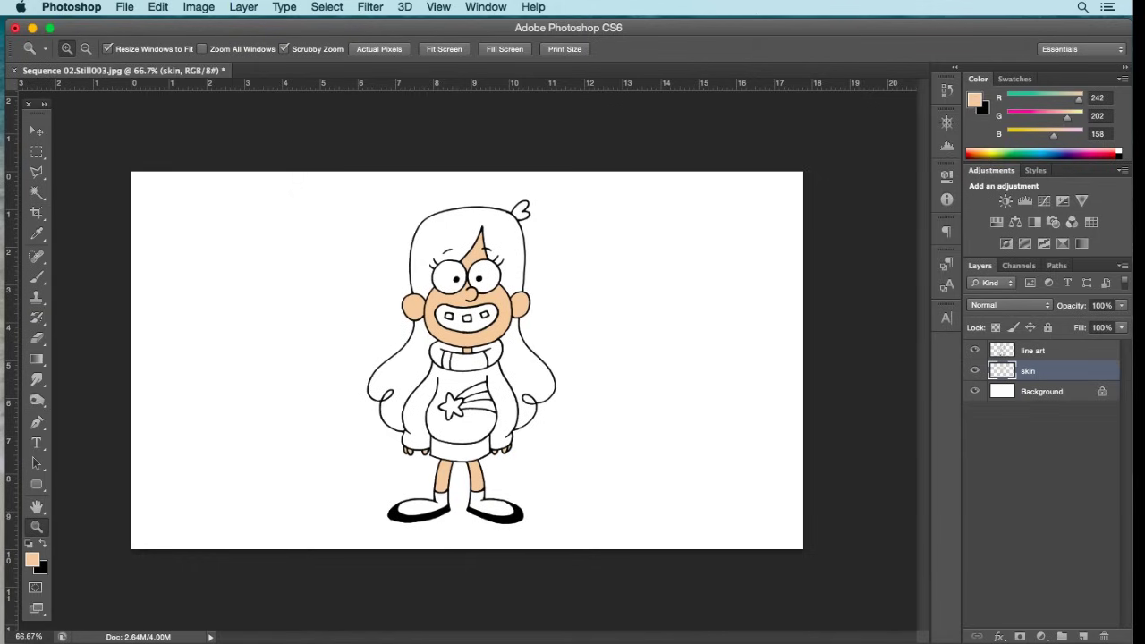
Step: Add a new layer below skin named 'hair', then make line art active
left_click(1083, 636)
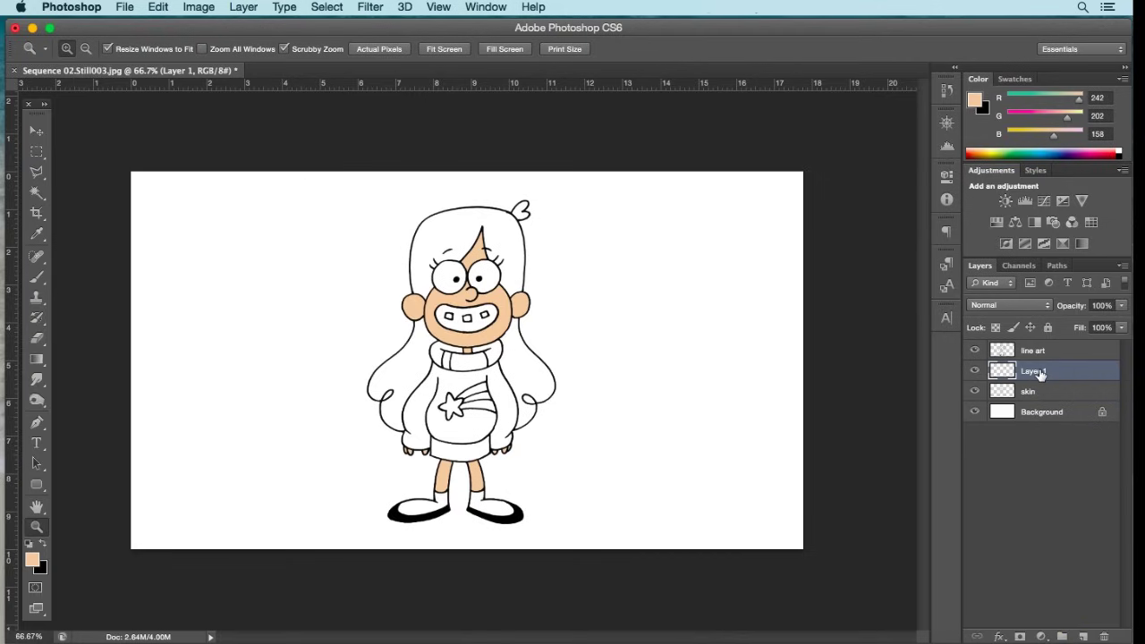
left_click_drag(1040, 375, 1042, 400)
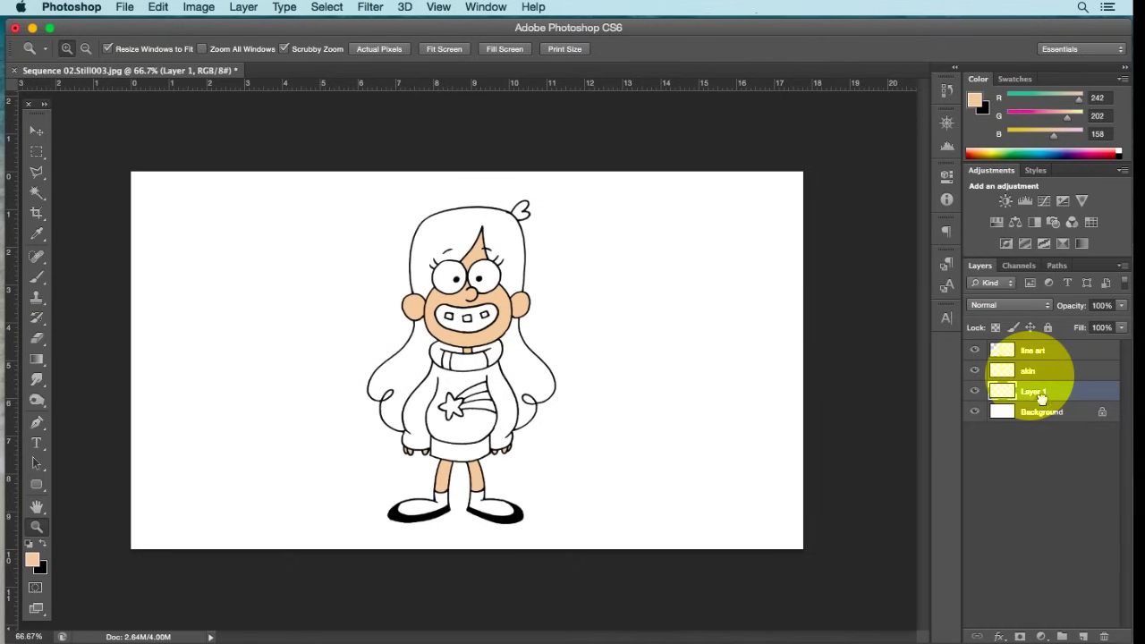
double_click(1035, 392)
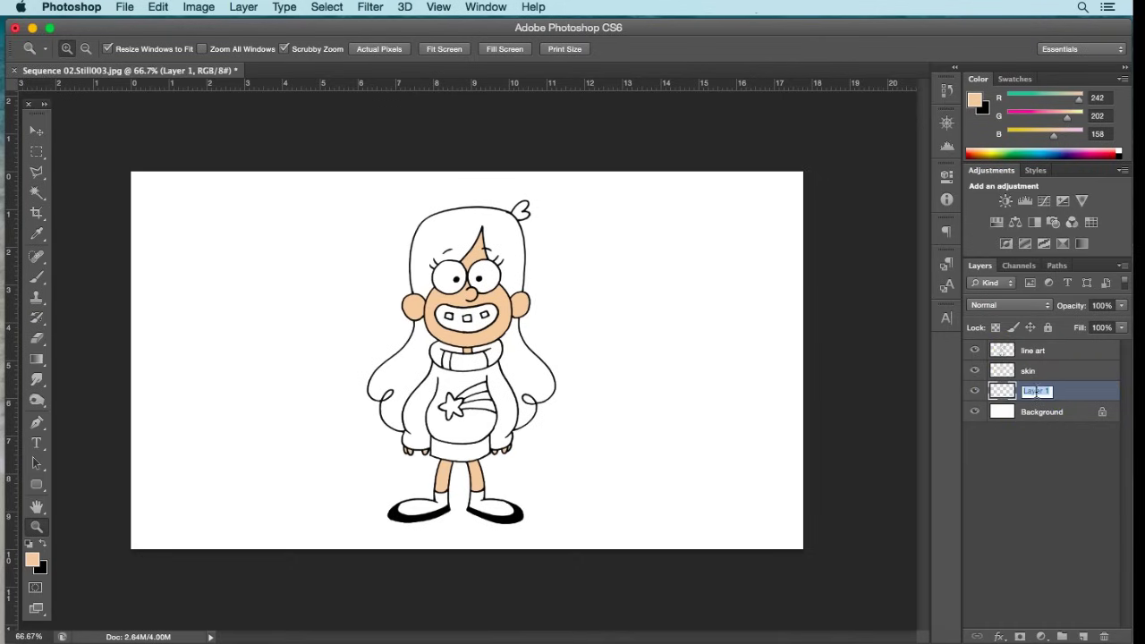
type("hair")
key("Return")
left_click(1025, 352)
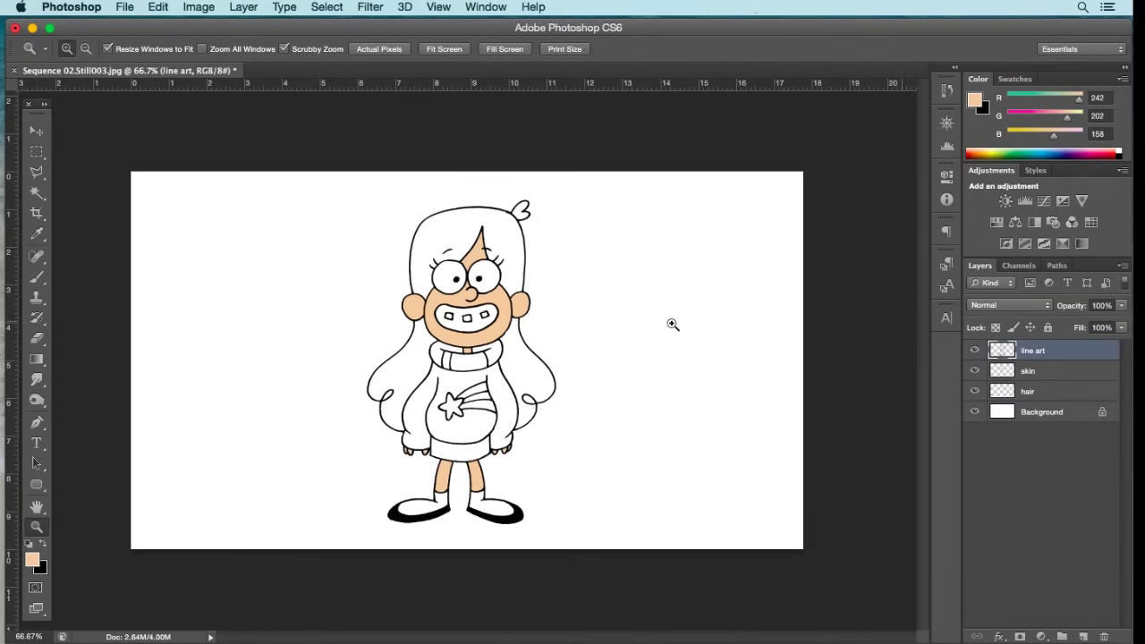
Step: Magic Wand the white hair area plus the left and right hair locks
left_click(37, 193)
left_click(439, 245)
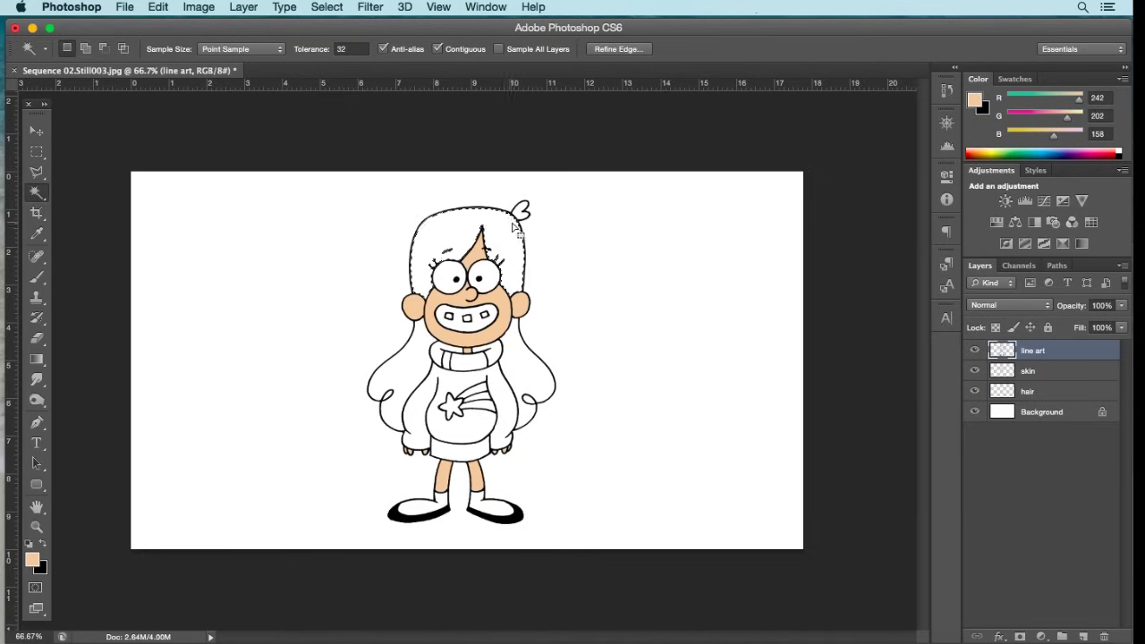
left_click(409, 374, "shift")
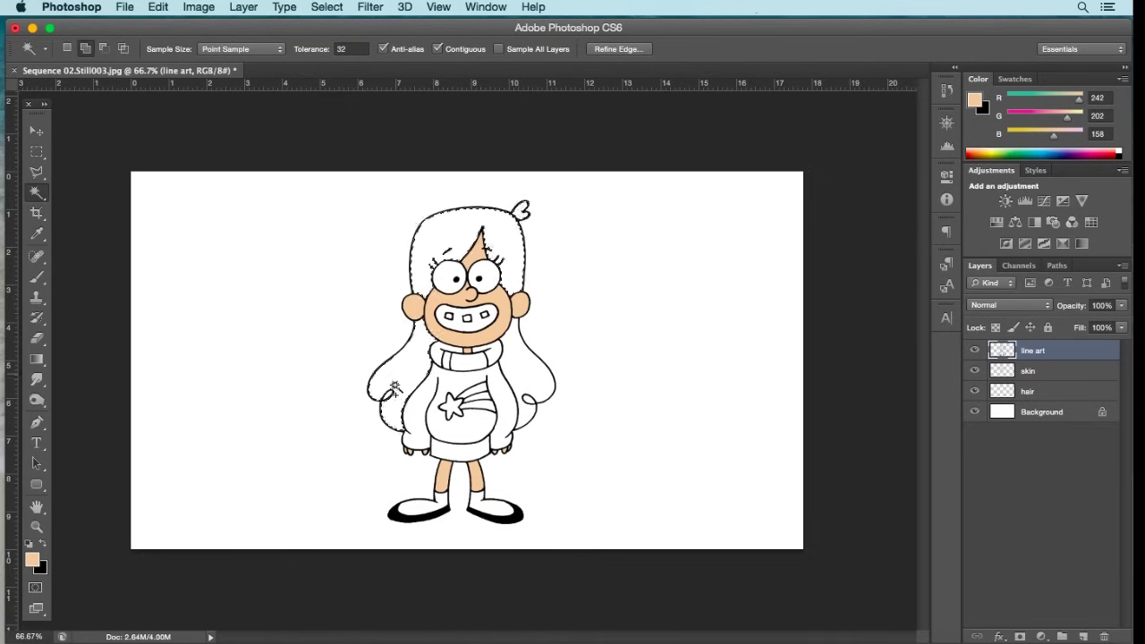
left_click(528, 394, "shift")
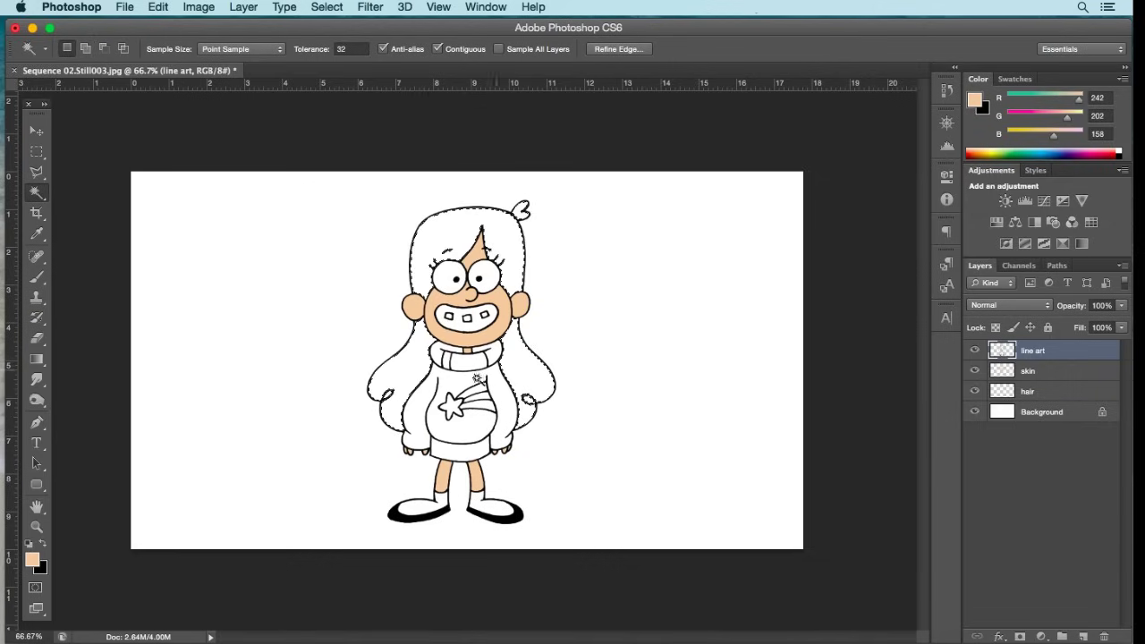
Step: Expand the hair selection by 1 pixel and make the hair layer active
left_click(324, 7)
mouse_move(366, 211)
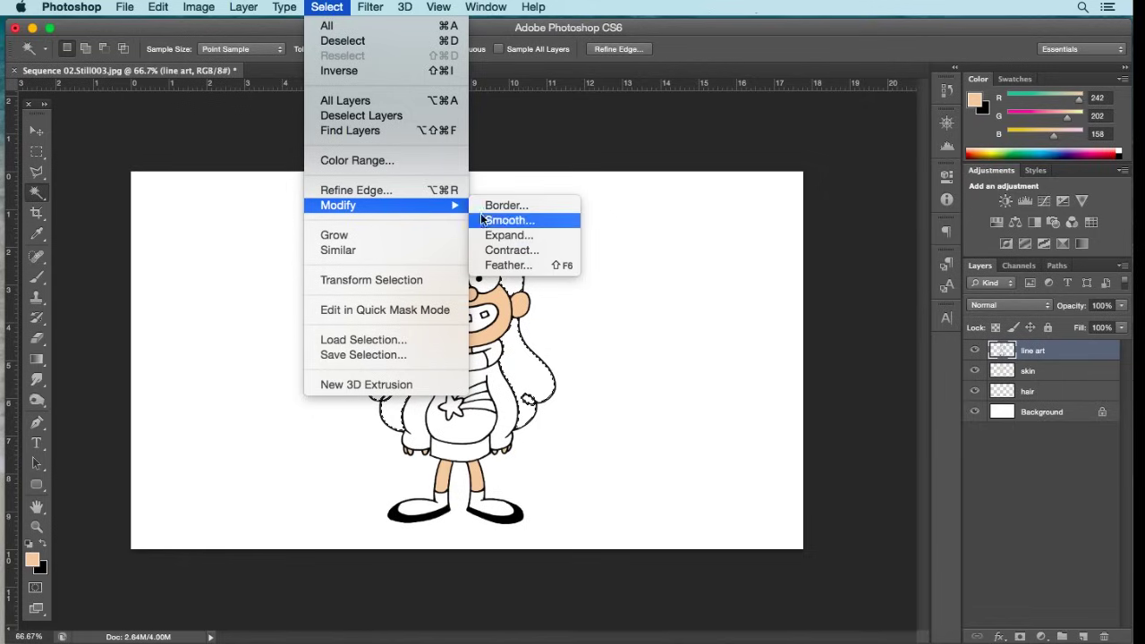
left_click(506, 235)
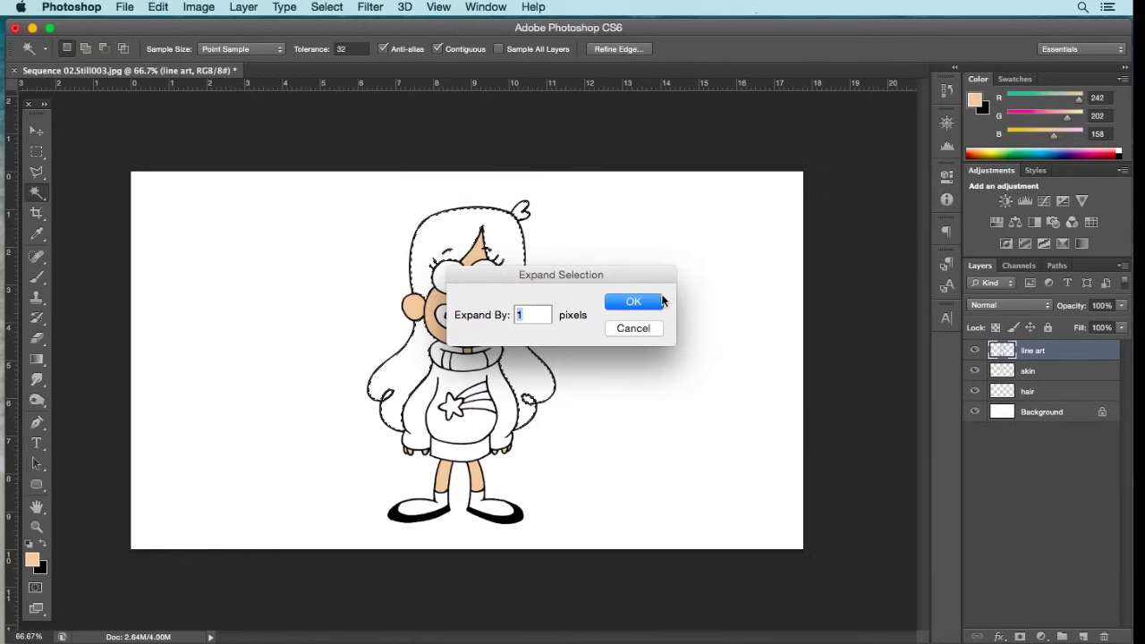
left_click(633, 302)
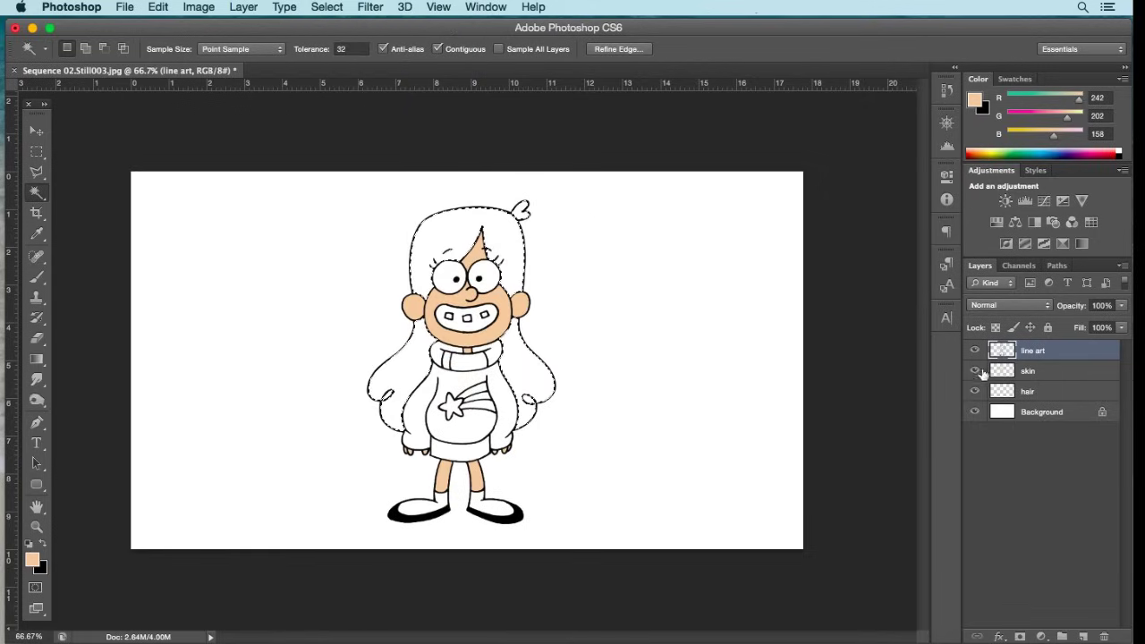
left_click(1027, 393)
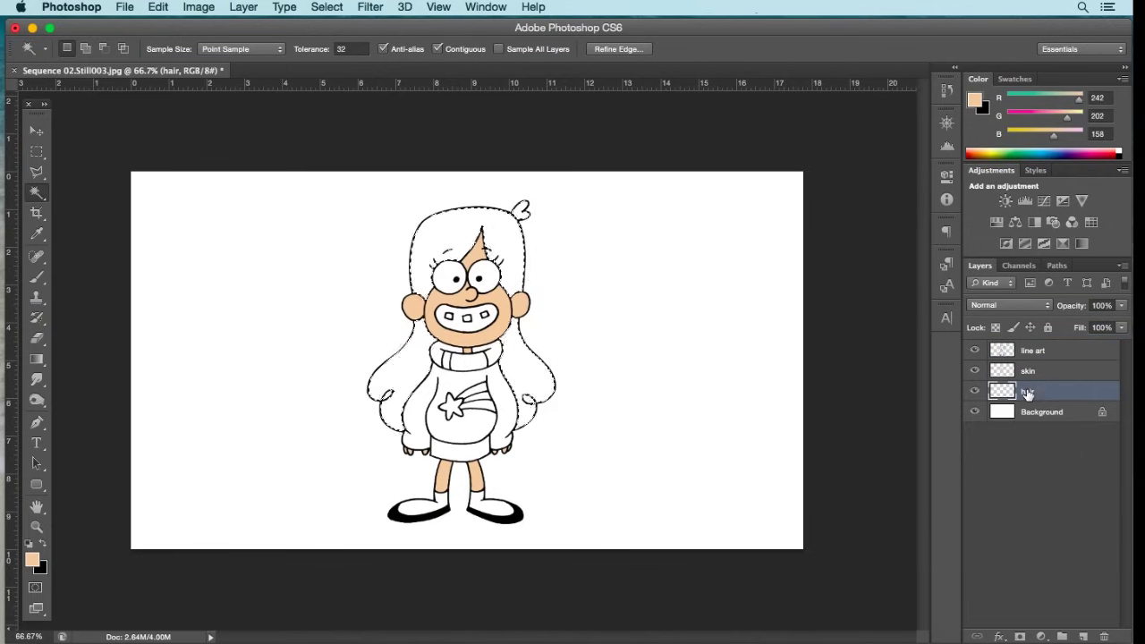
Step: Set the foreground colour to dark brown 7e4729
left_click(34, 560)
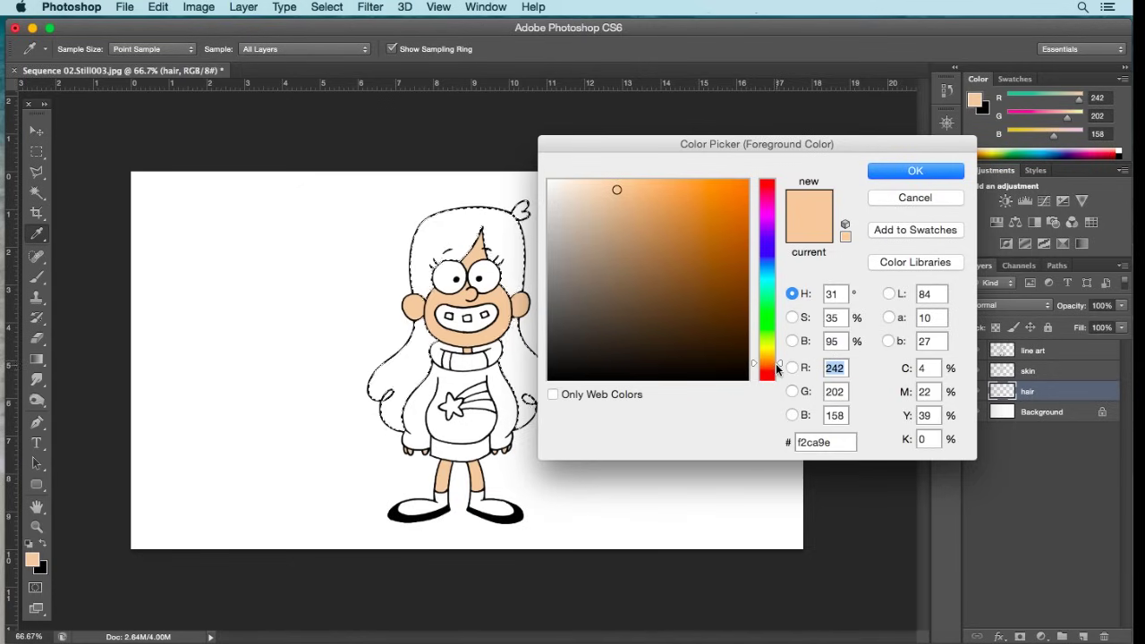
left_click_drag(770, 365, 770, 368)
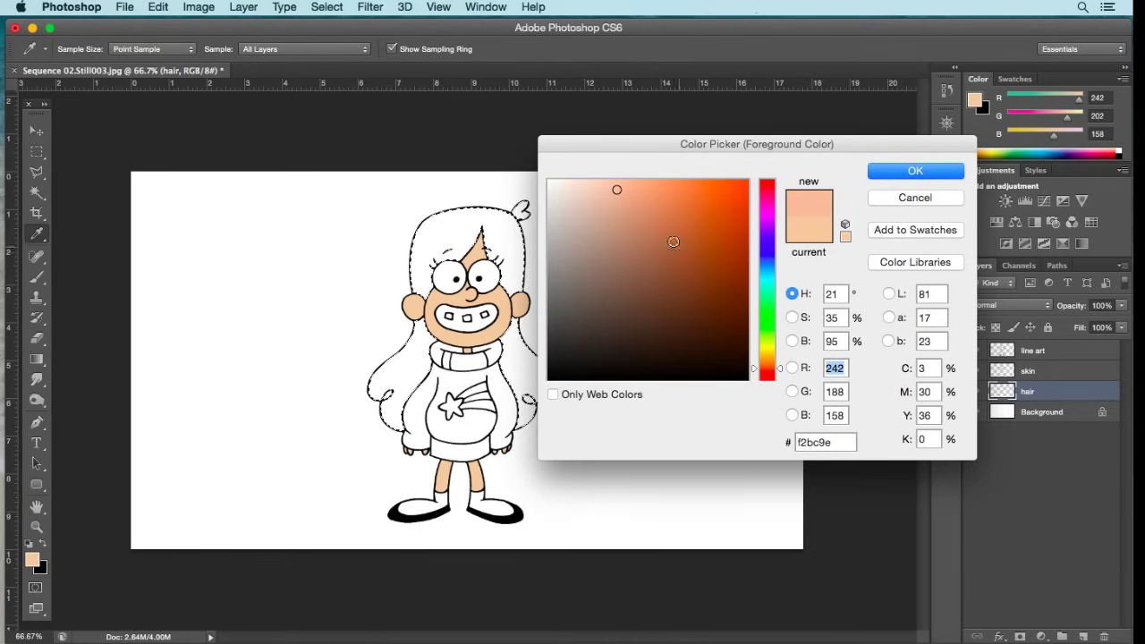
left_click(671, 244)
left_click_drag(672, 244, 685, 281)
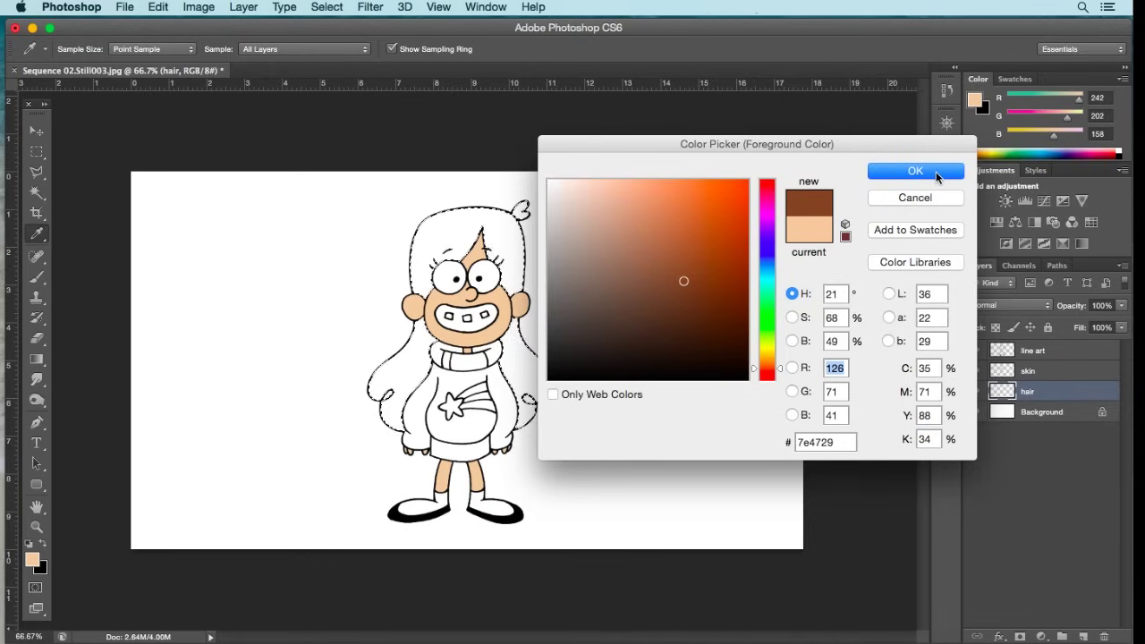
left_click(914, 171)
Step: Fill the hair selection with brown on the hair layer and deselect
key("w")
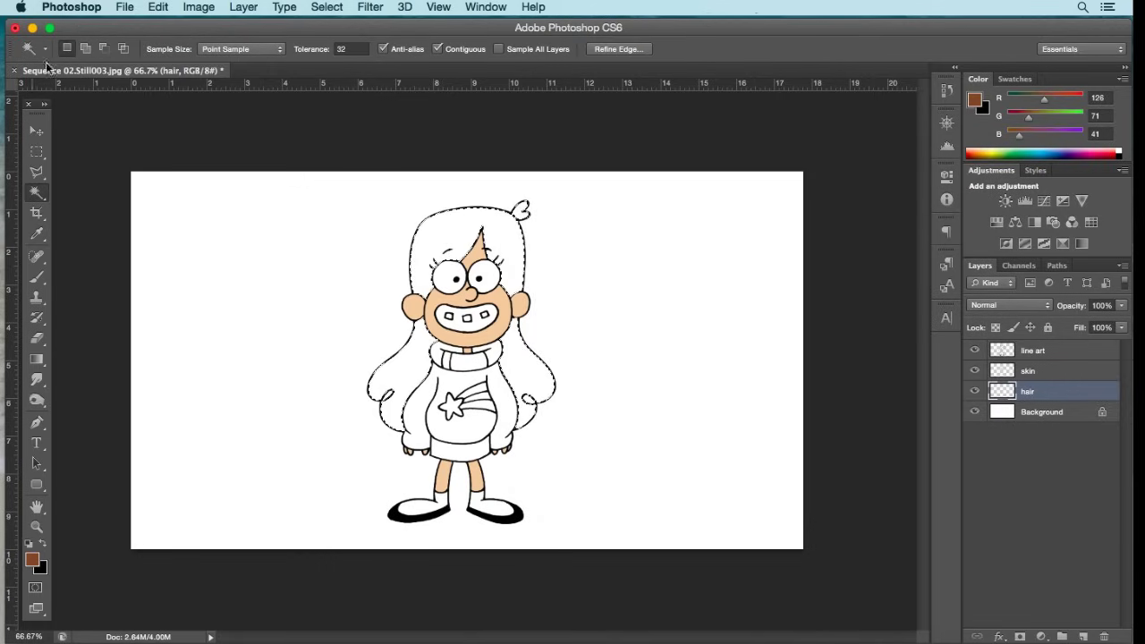
left_click(158, 7)
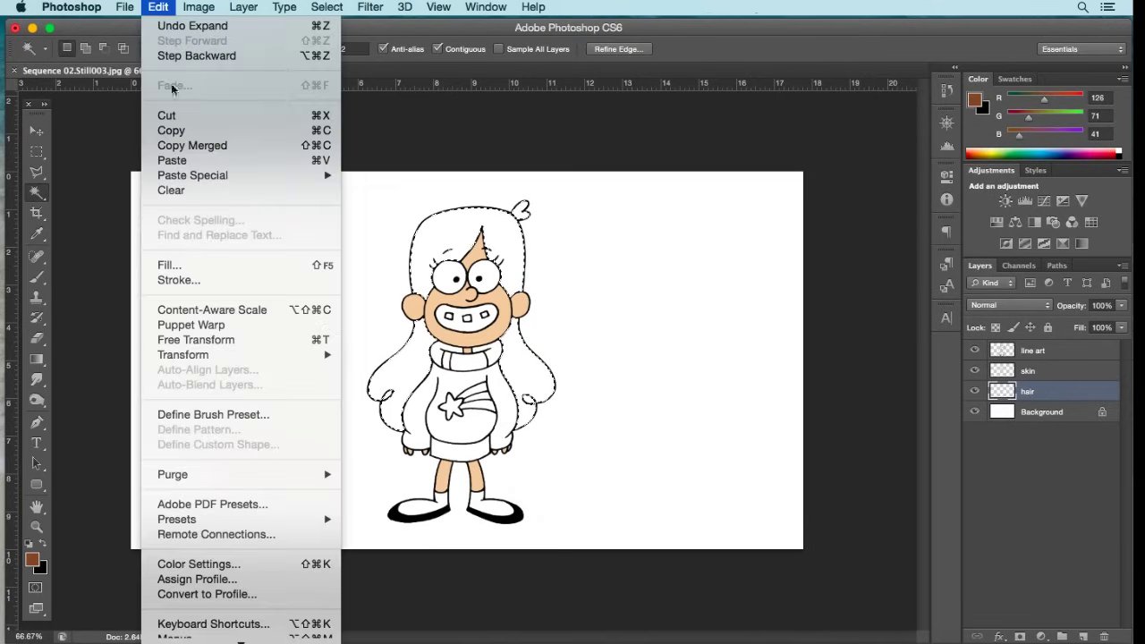
left_click(179, 266)
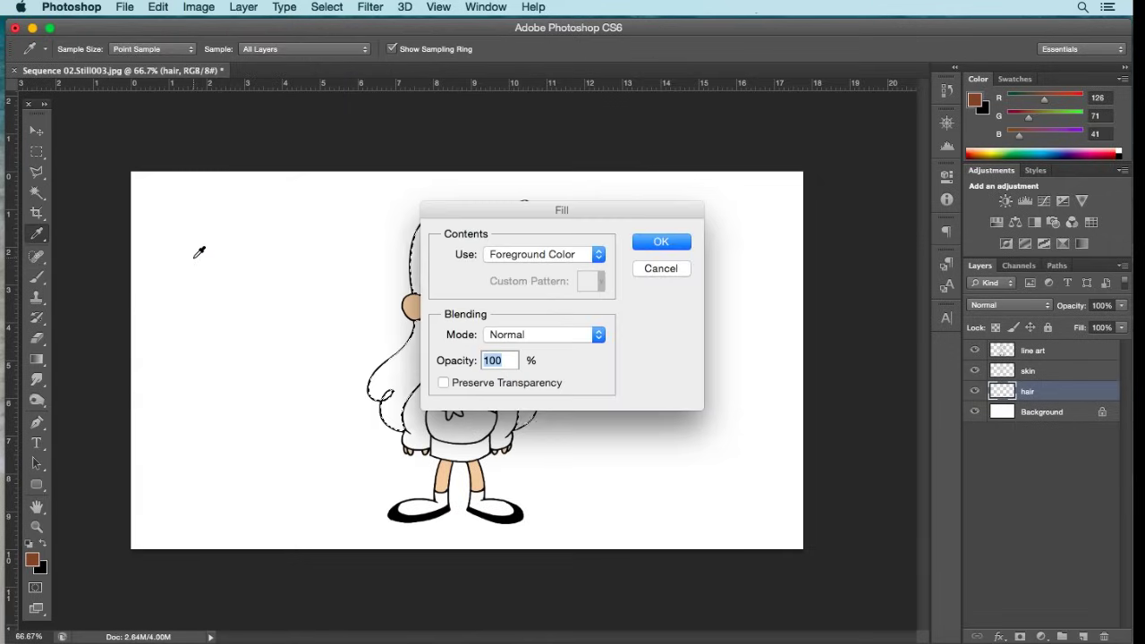
left_click(659, 243)
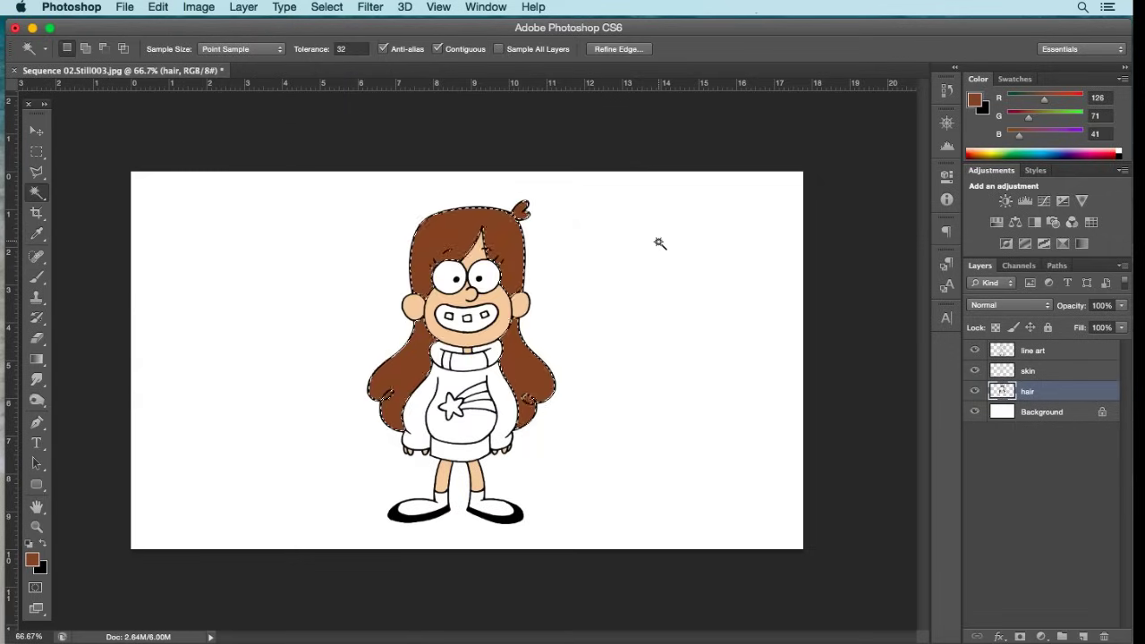
left_click(326, 7)
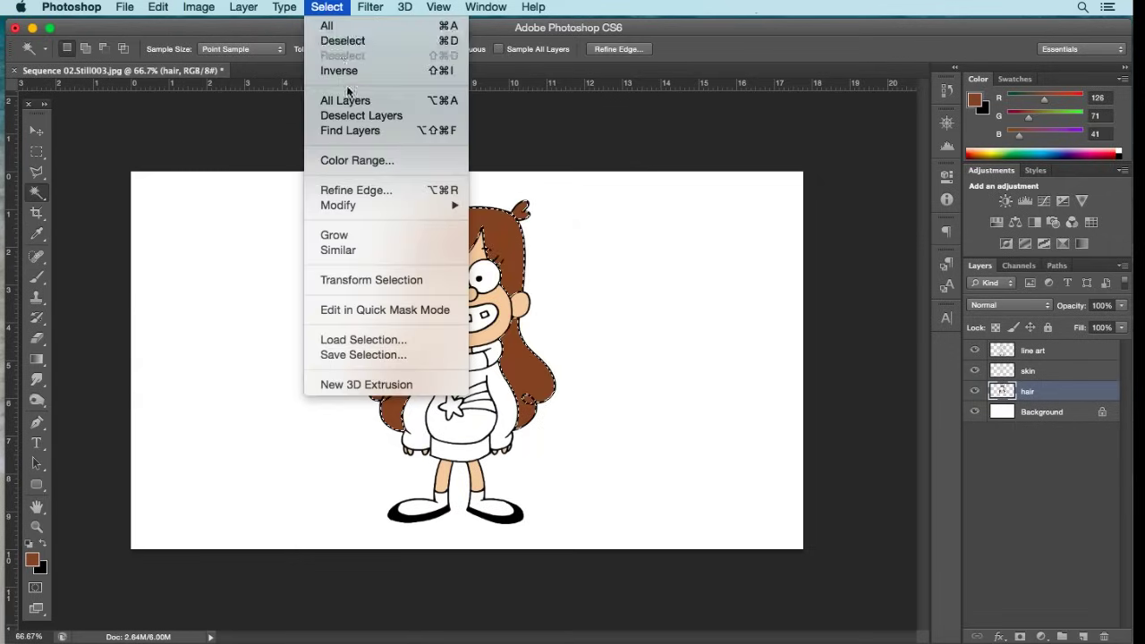
left_click(350, 40)
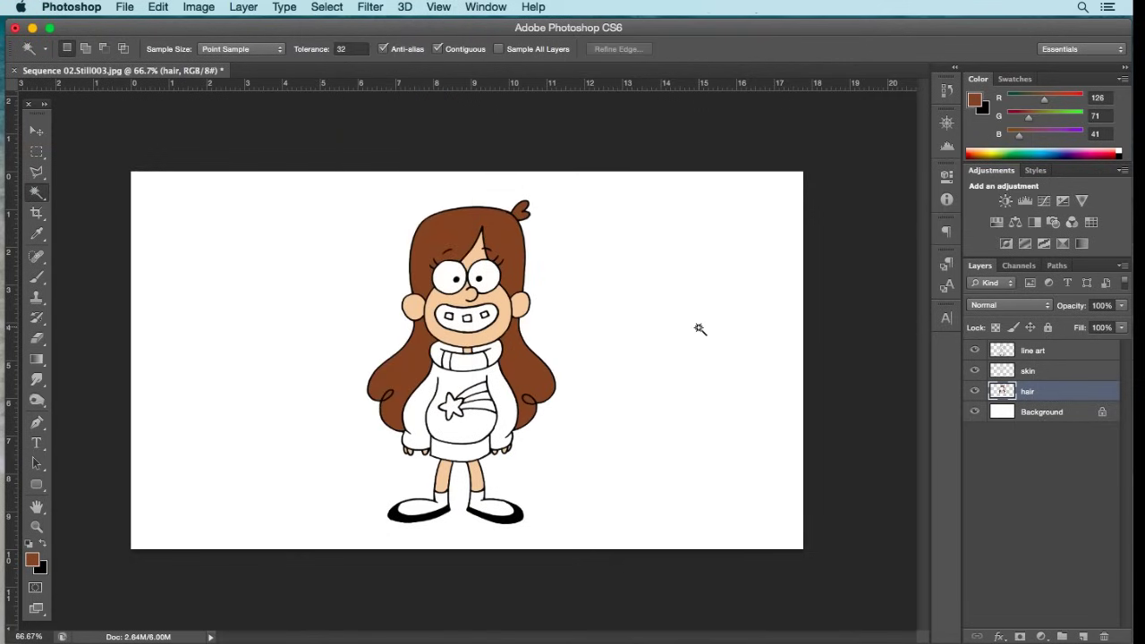
Step: Zoom to 100%, make line art active, and set the foreground to pink d81358
key("z")
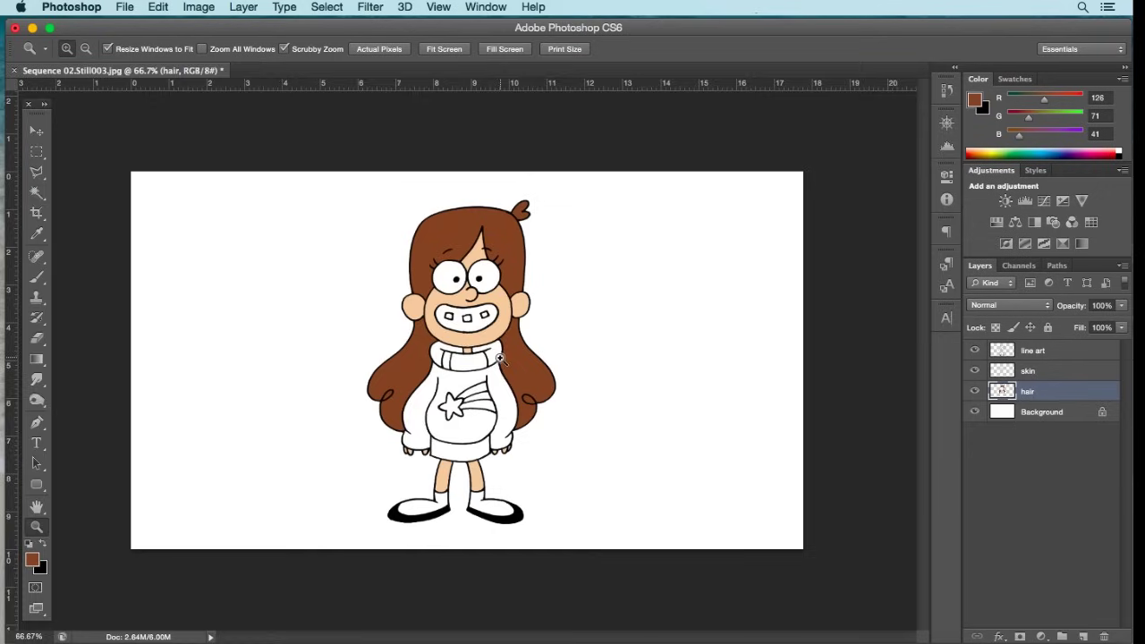
left_click(509, 374)
left_click(1019, 350)
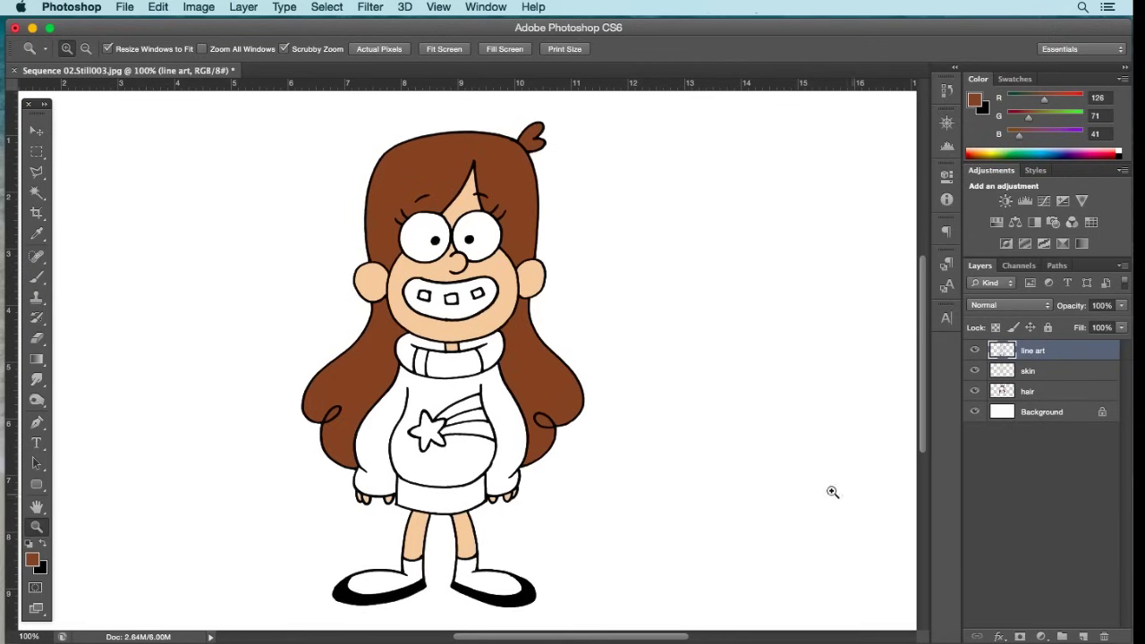
left_click(34, 561)
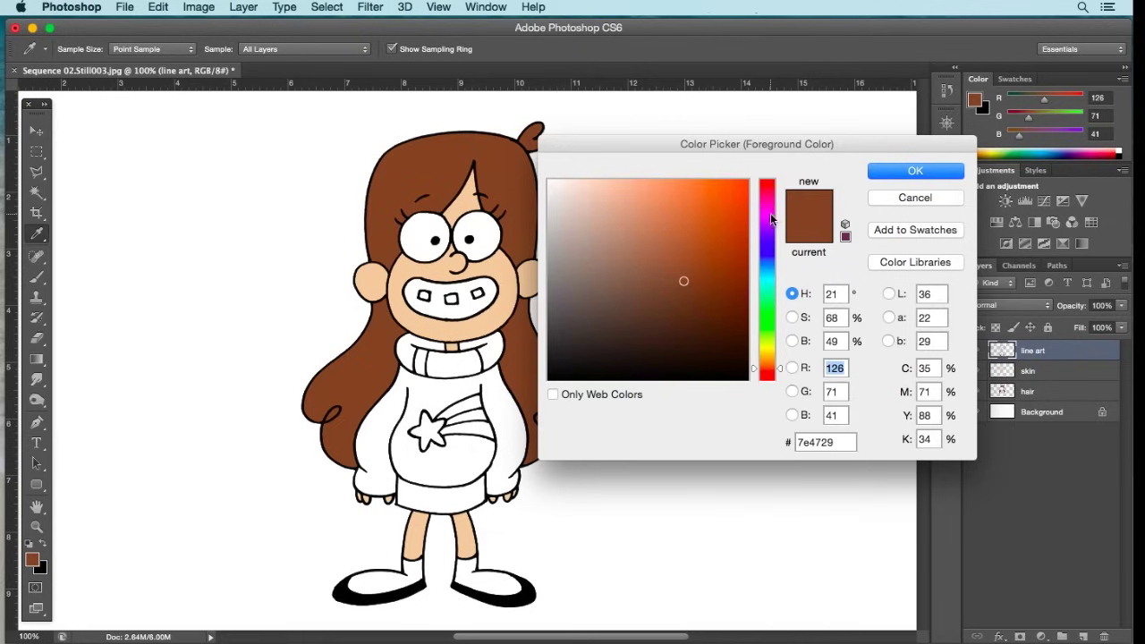
left_click_drag(770, 217, 771, 197)
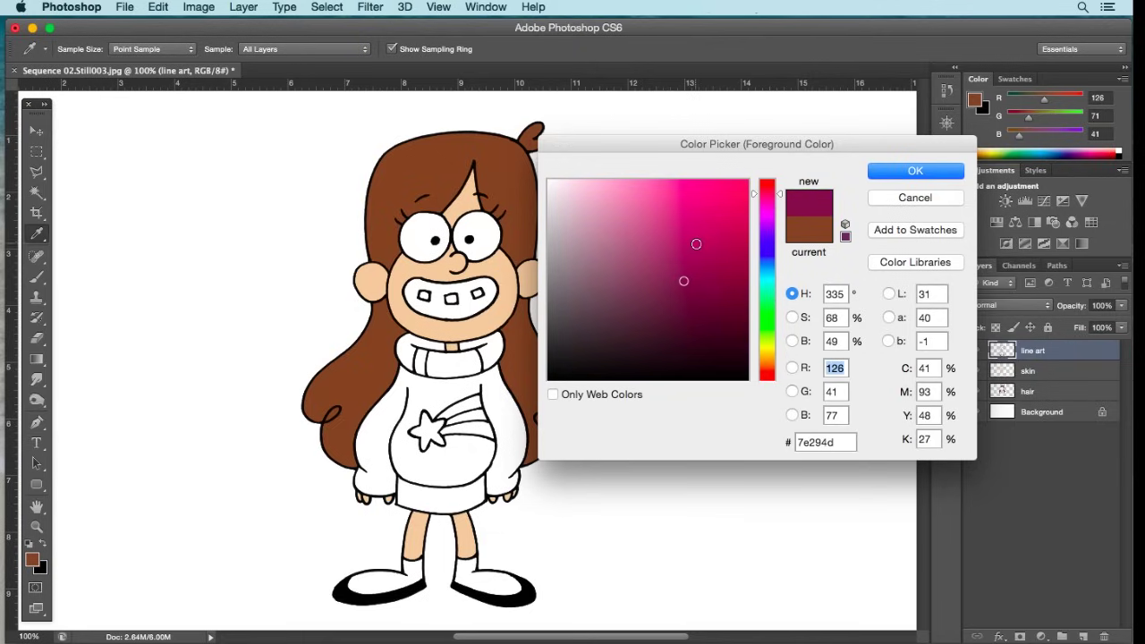
mouse_move(696, 243)
left_mouse_down()
mouse_move(710, 268)
mouse_move(721, 227)
mouse_move(765, 190)
mouse_move(731, 211)
left_mouse_up()
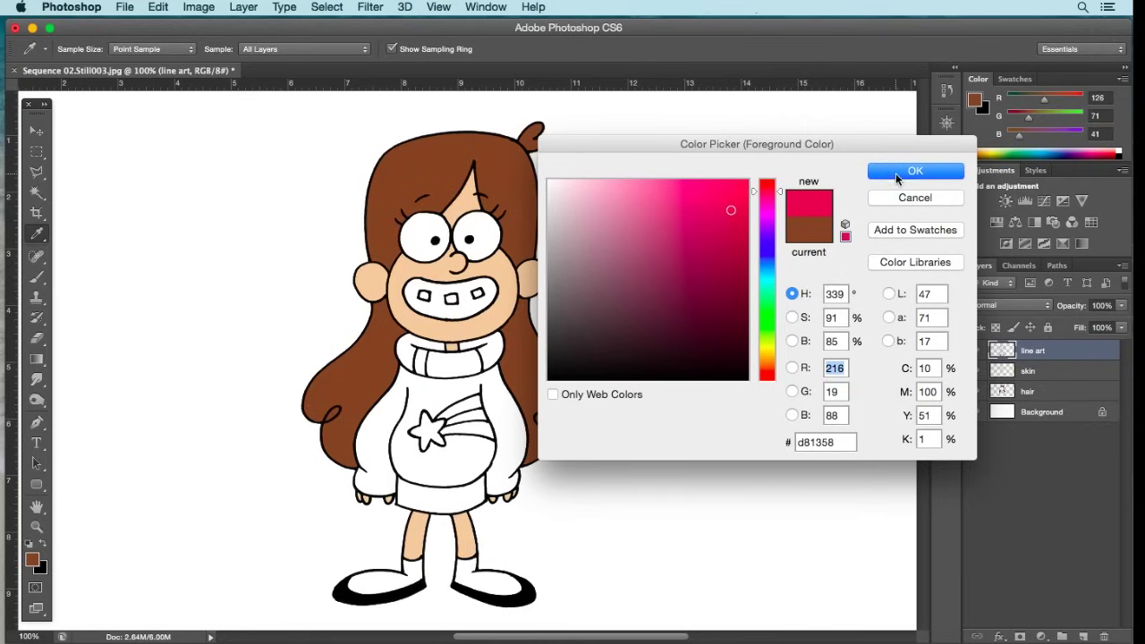
left_click(895, 173)
Step: Magic Wand the sweater collar and body, then expand the selection by 1 pixel
key("z")
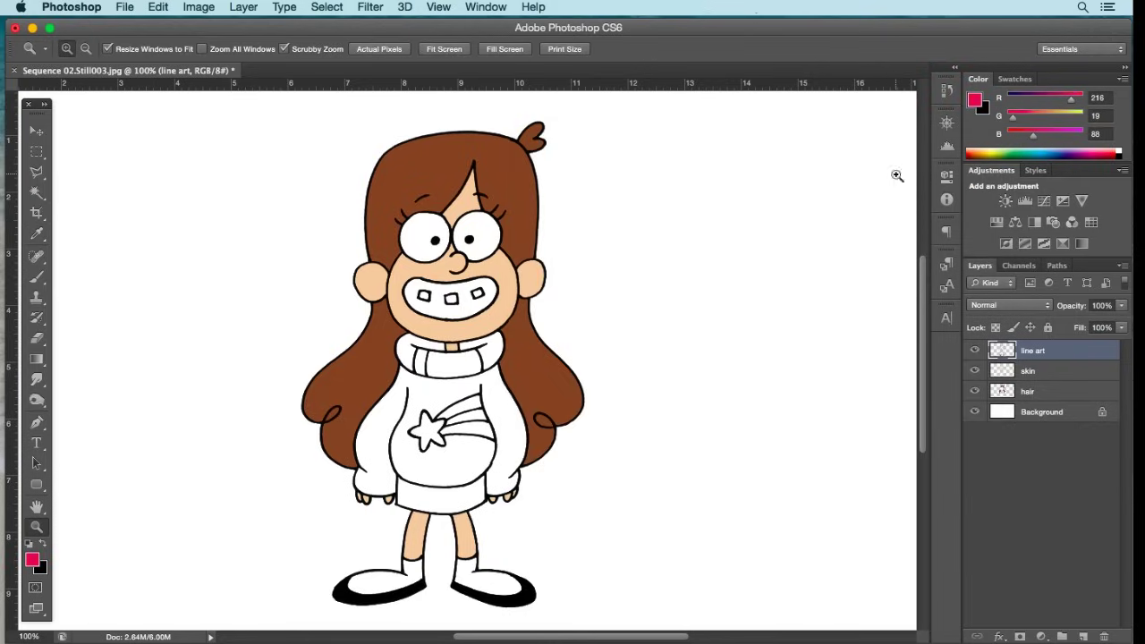
left_click(36, 192)
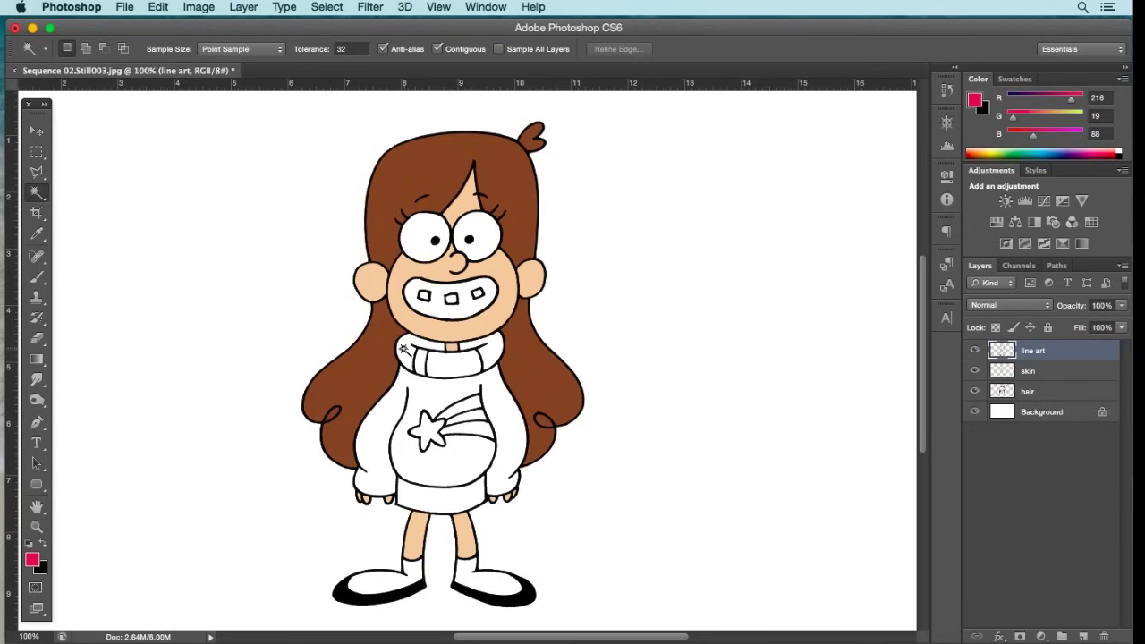
left_click(409, 356)
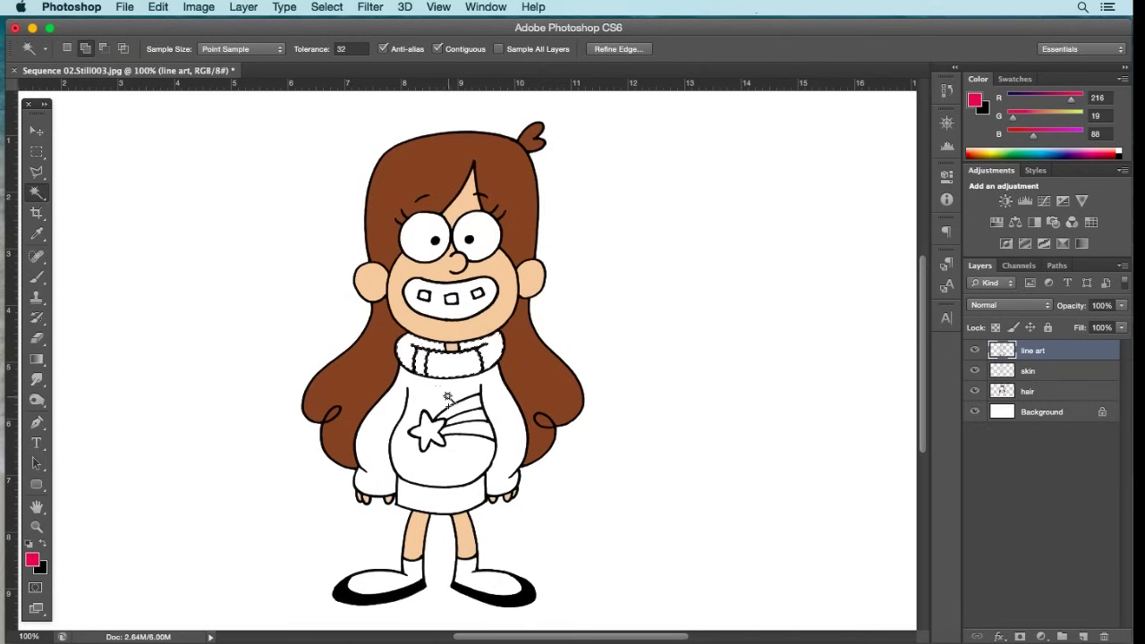
left_click(491, 360)
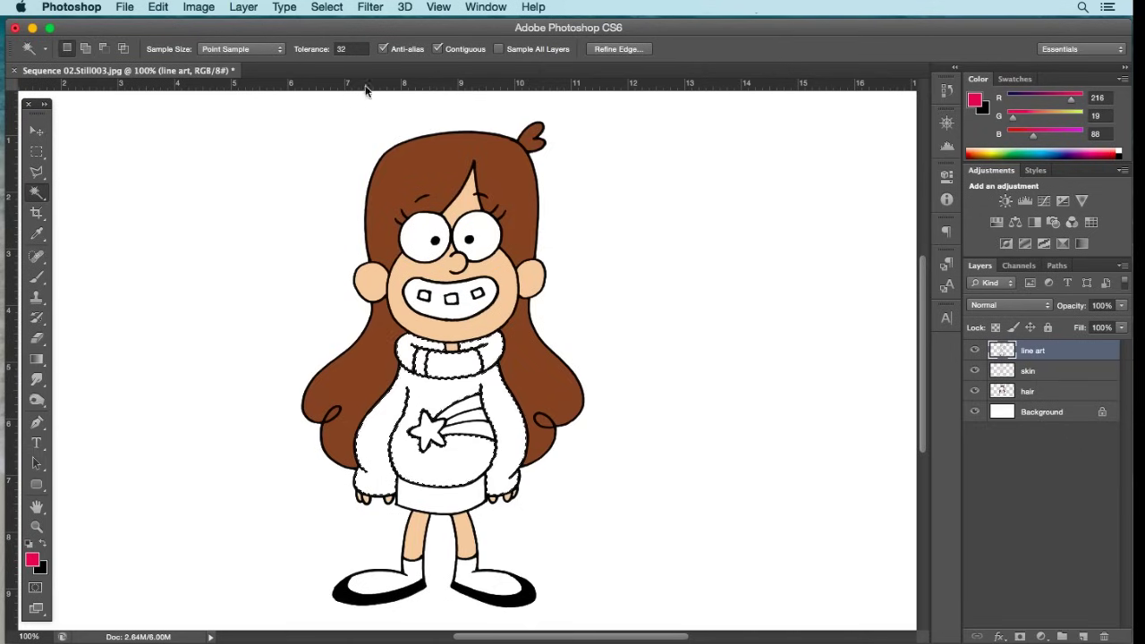
left_click(326, 7)
mouse_move(380, 207)
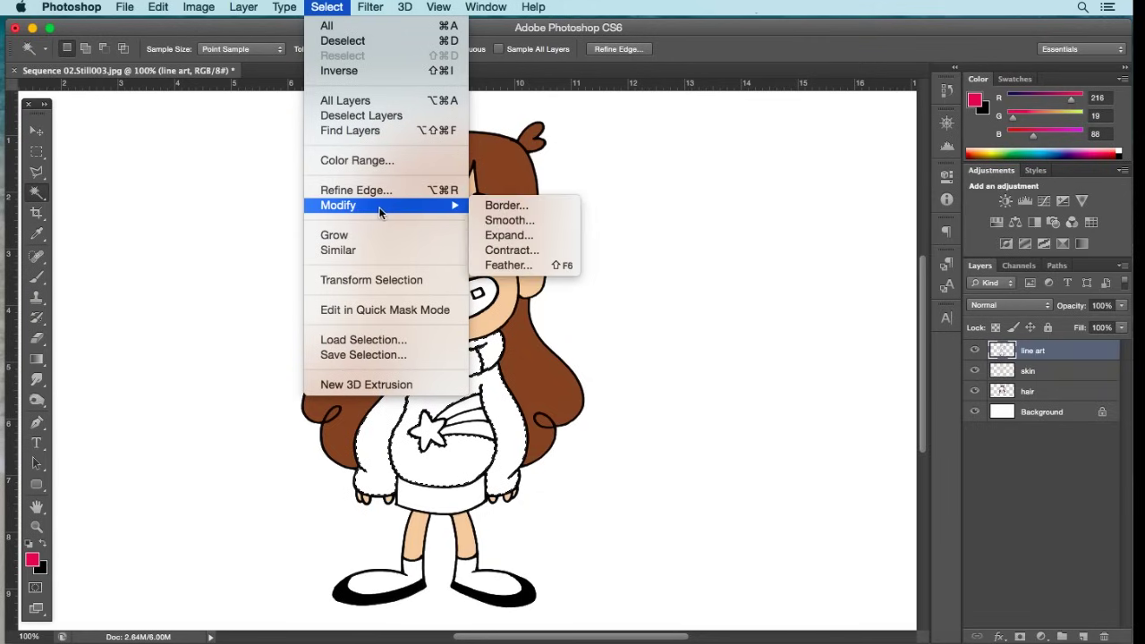
left_click(494, 235)
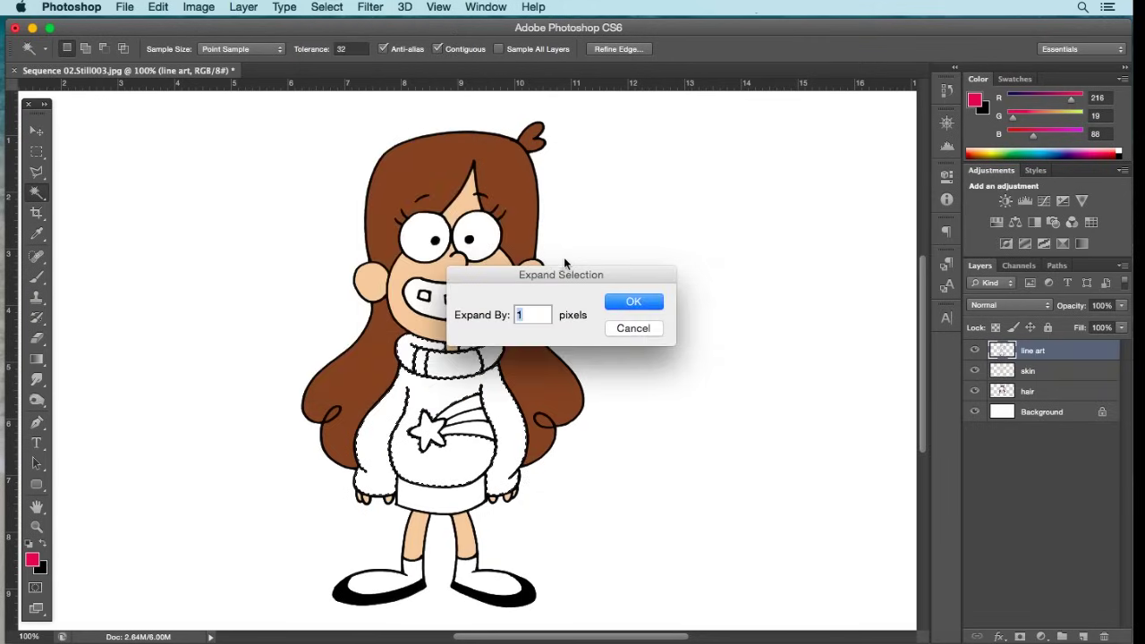
left_click(633, 302)
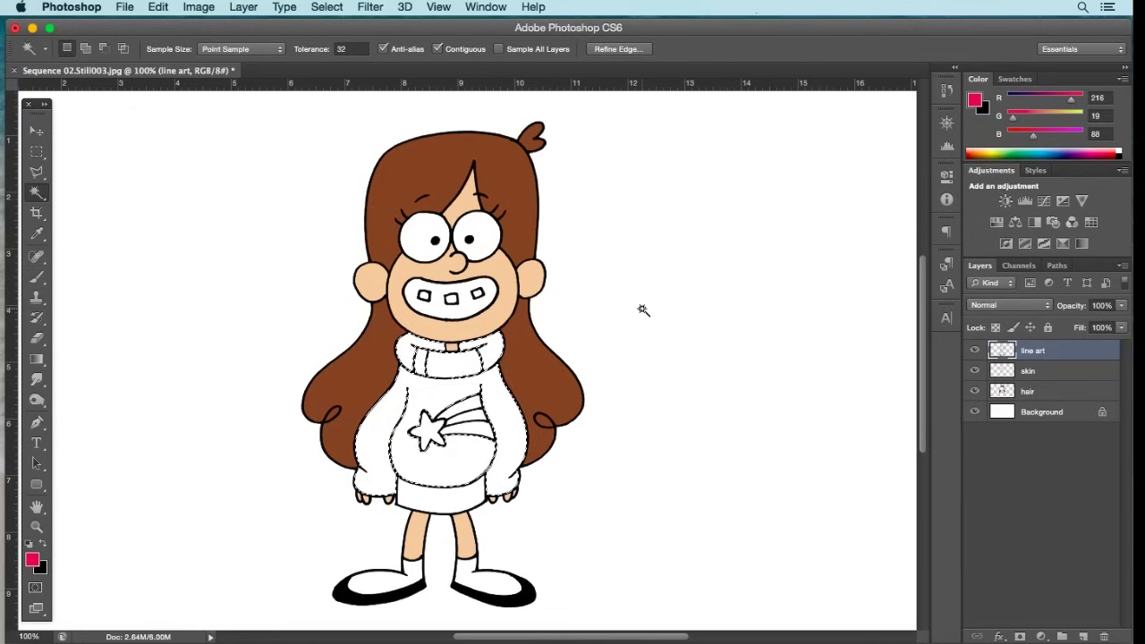
Step: Fill the sweater pink on a new Layer 1 above skin, deselect, and select line art
left_click(1034, 374)
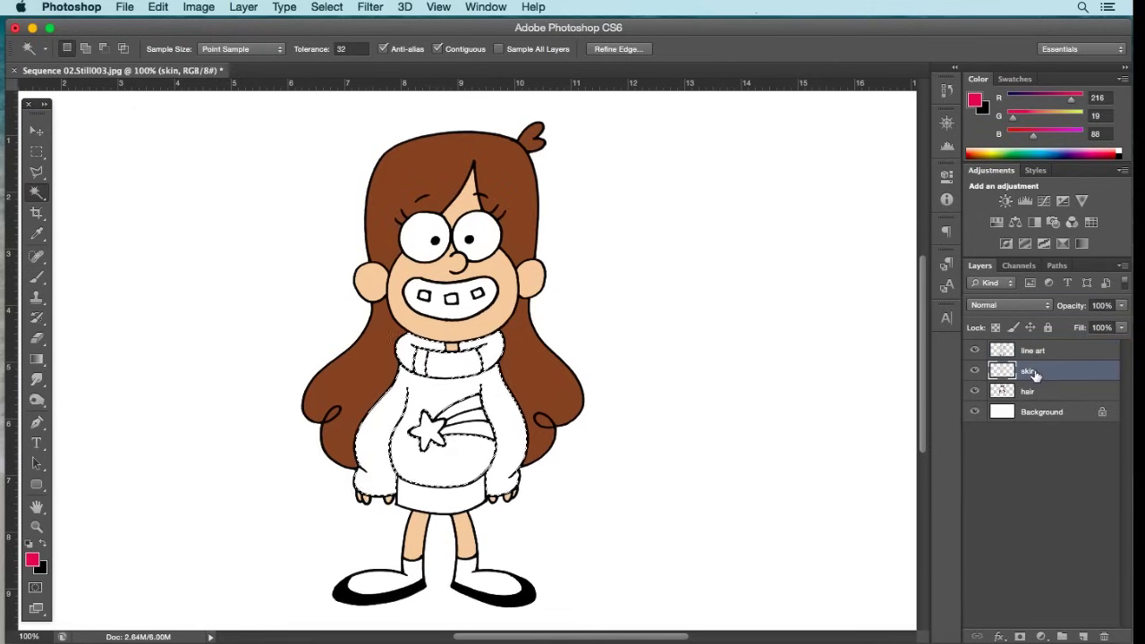
left_click(1083, 637)
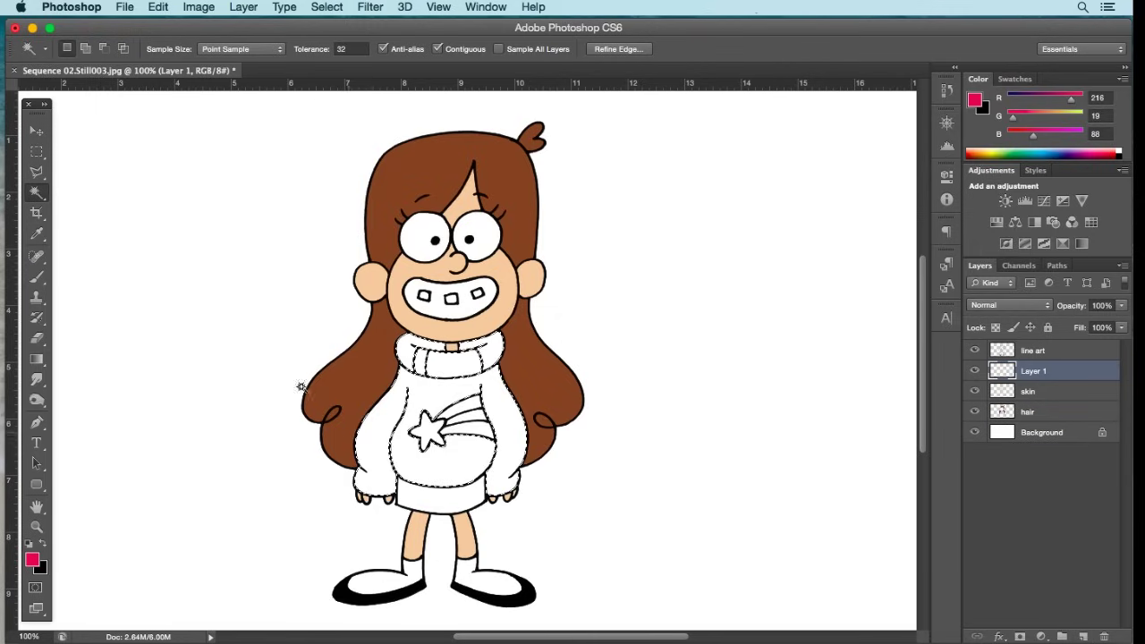
left_click(154, 7)
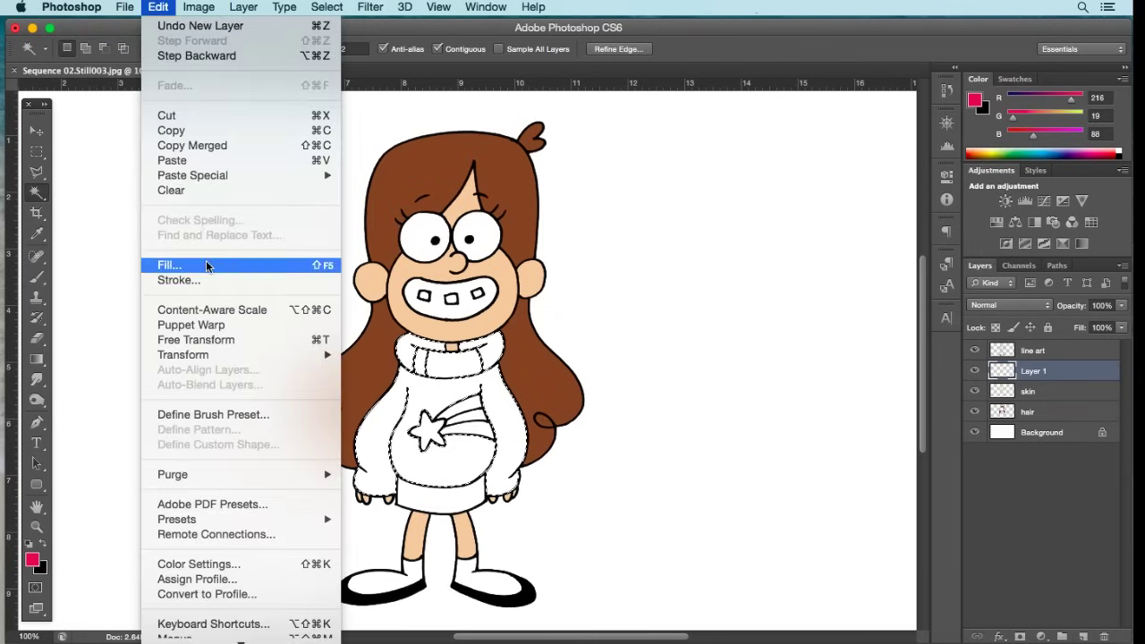
left_click(206, 260)
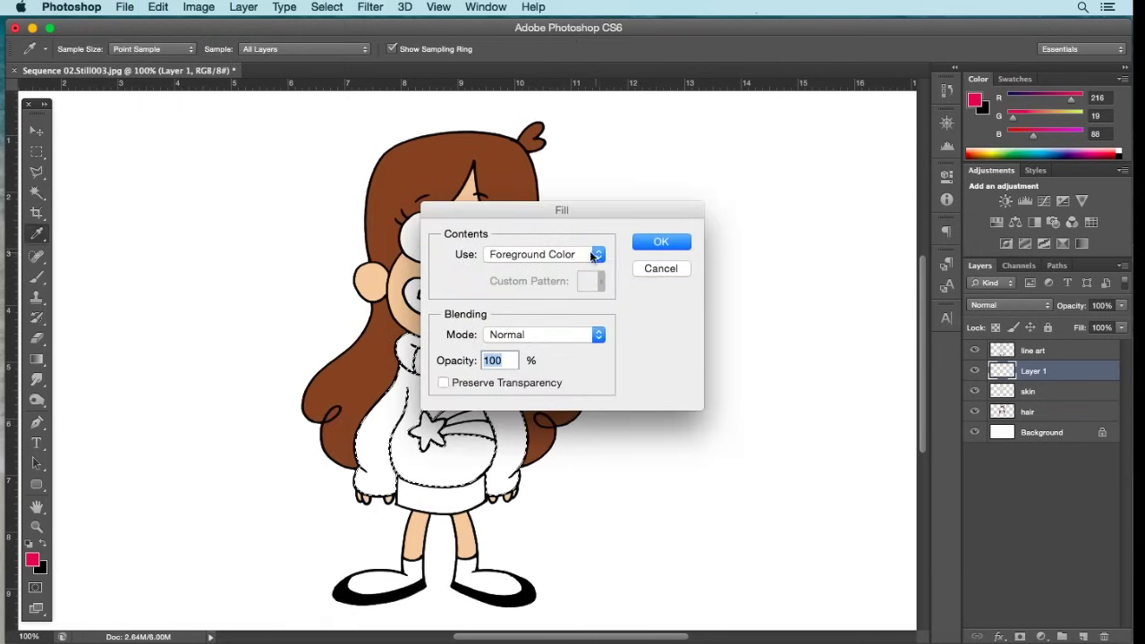
left_click(677, 239)
key("w")
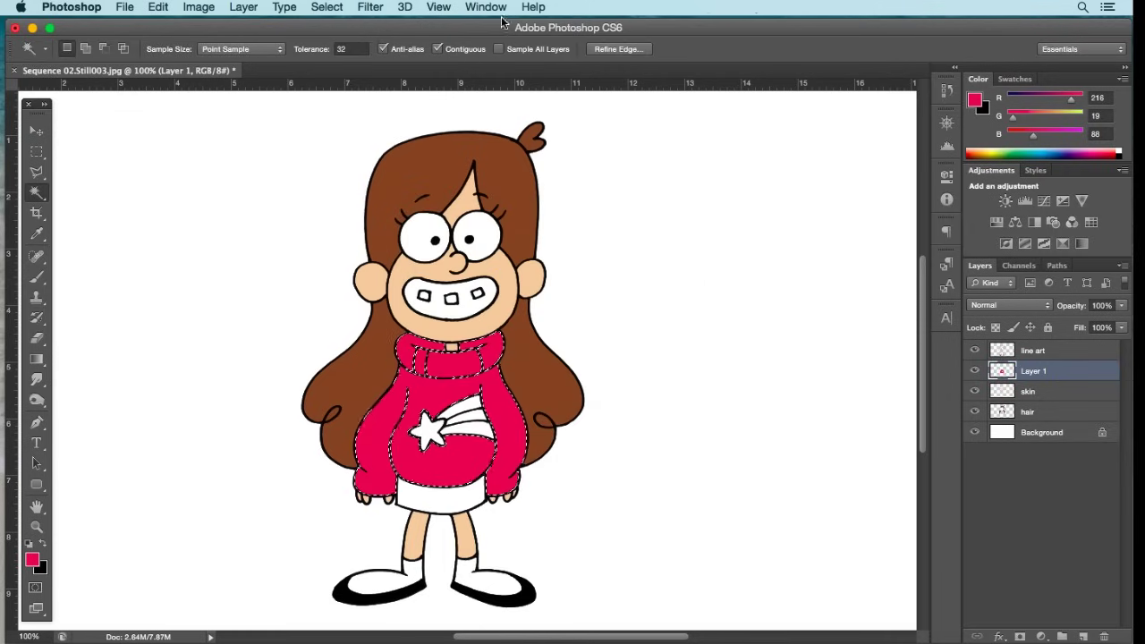
left_click(326, 8)
left_click(343, 41)
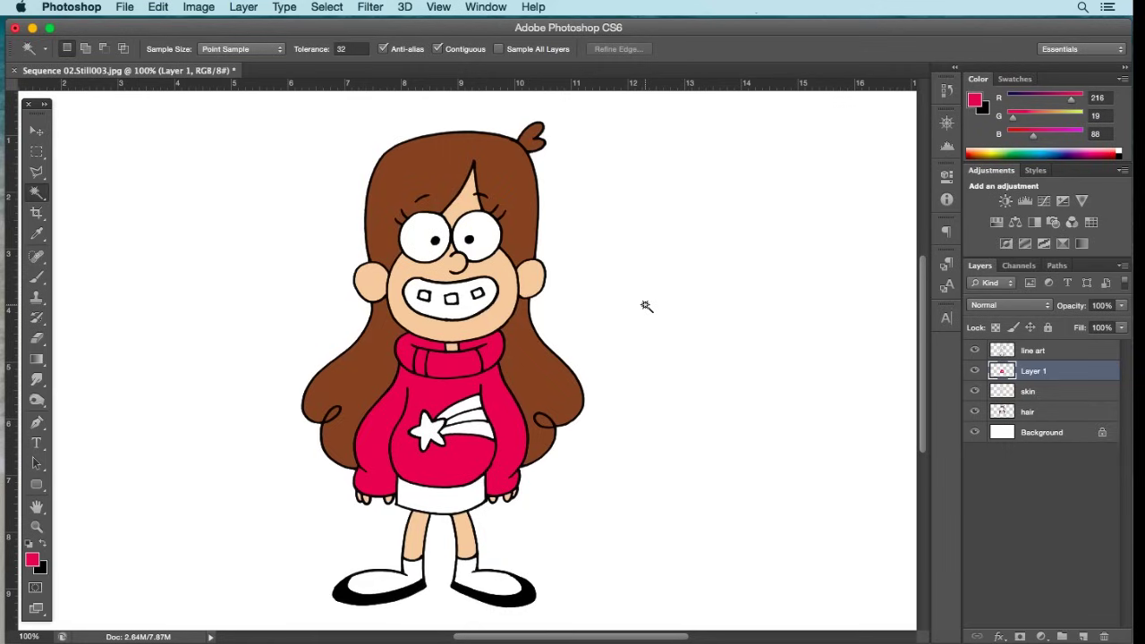
left_click(1042, 351)
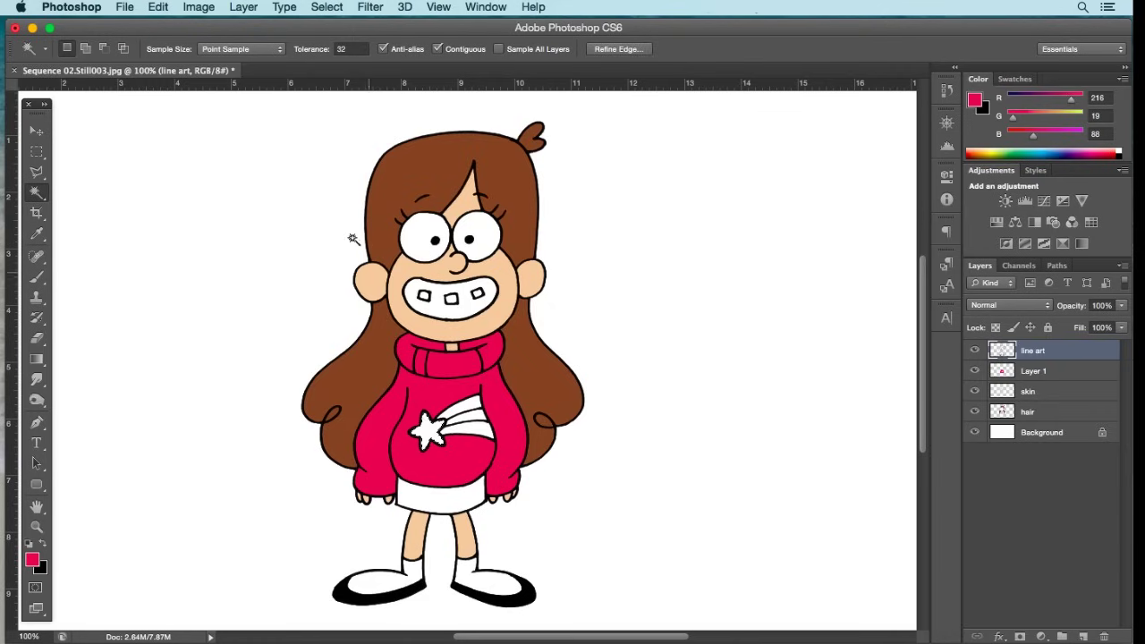
Step: Expand the star selection and add a new layer named 'details' above Layer 1
left_click(329, 7)
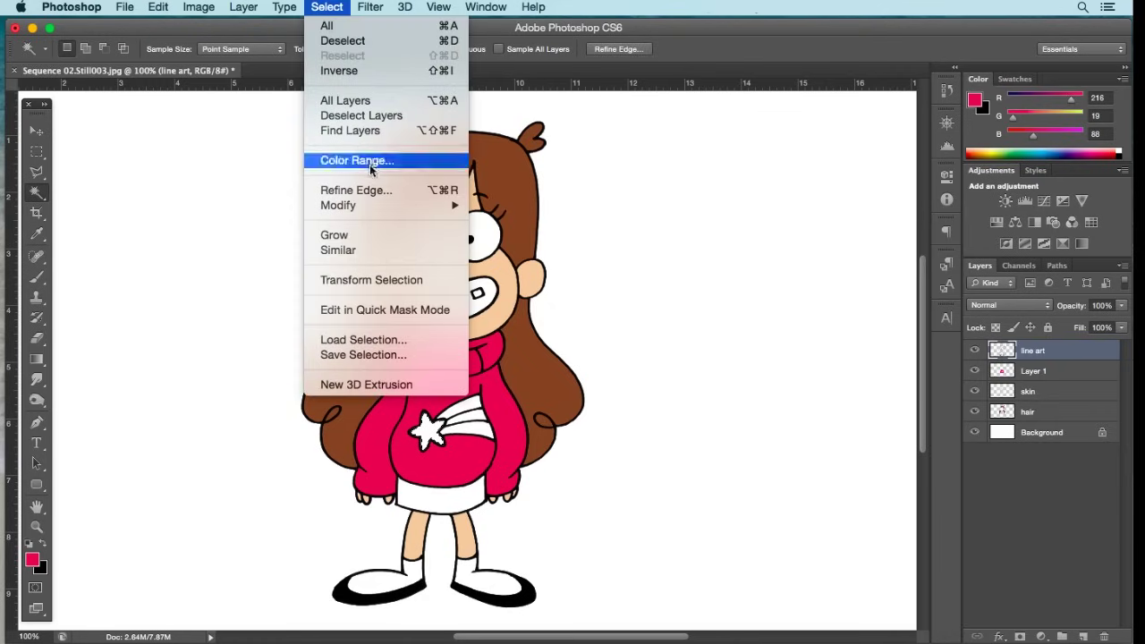
mouse_move(369, 204)
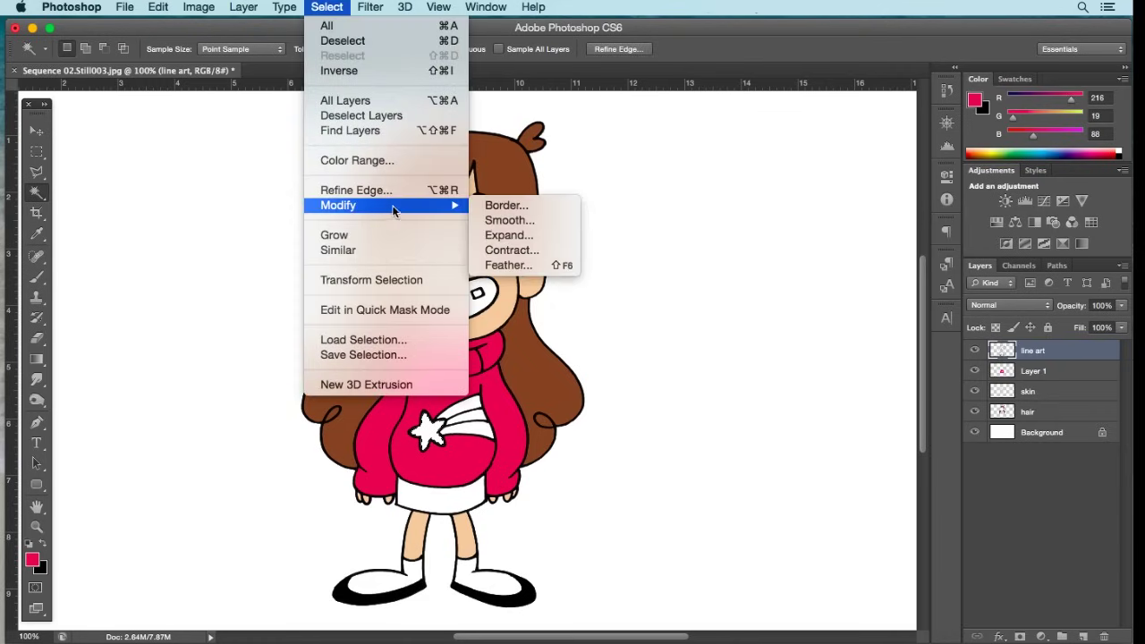
left_click(508, 234)
left_click(623, 308)
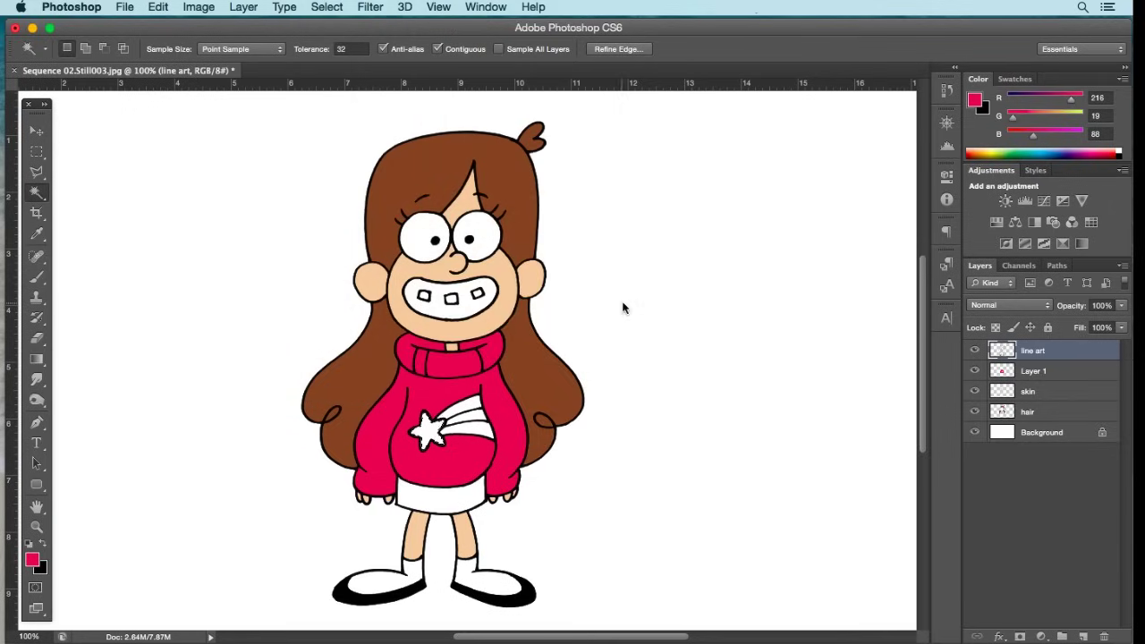
left_click(1040, 376)
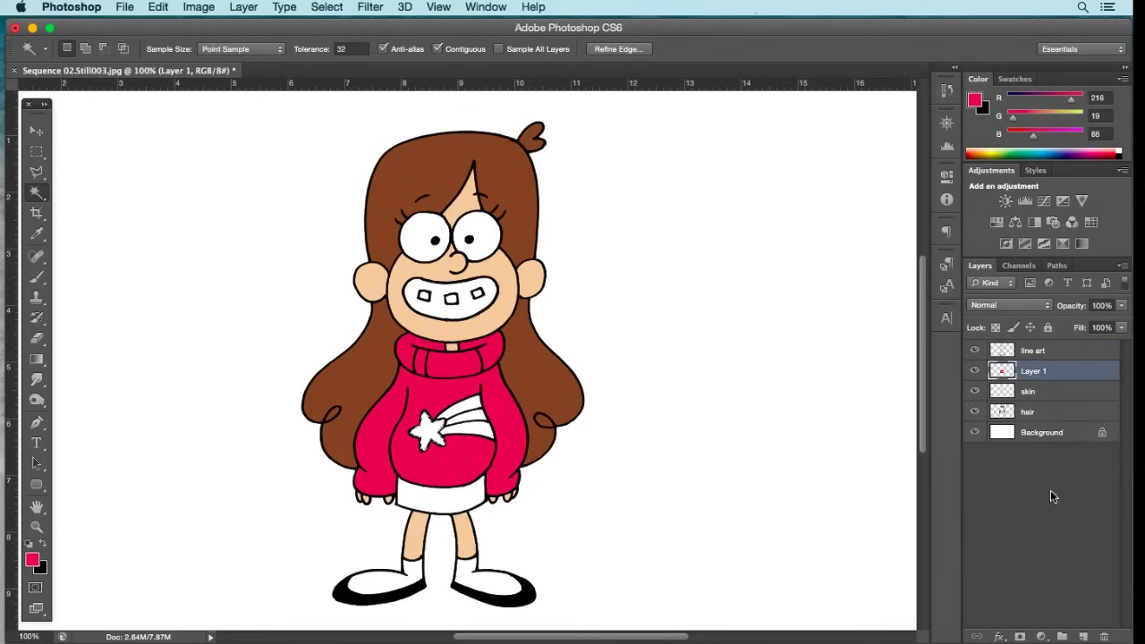
left_click(1082, 636)
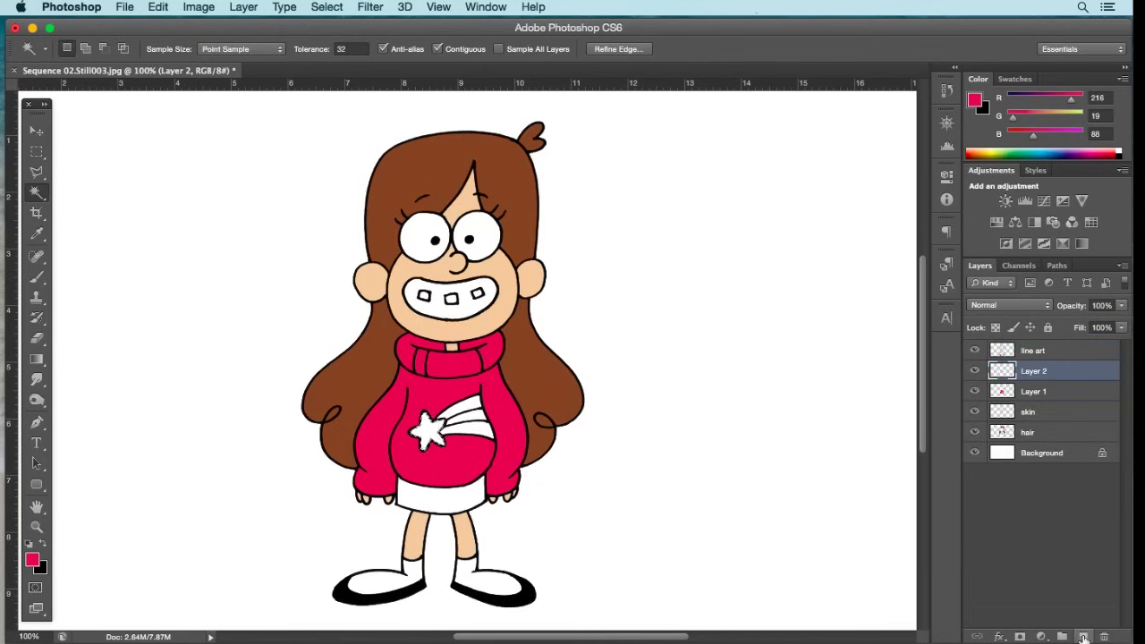
double_click(1029, 370)
type("details")
key("Return")
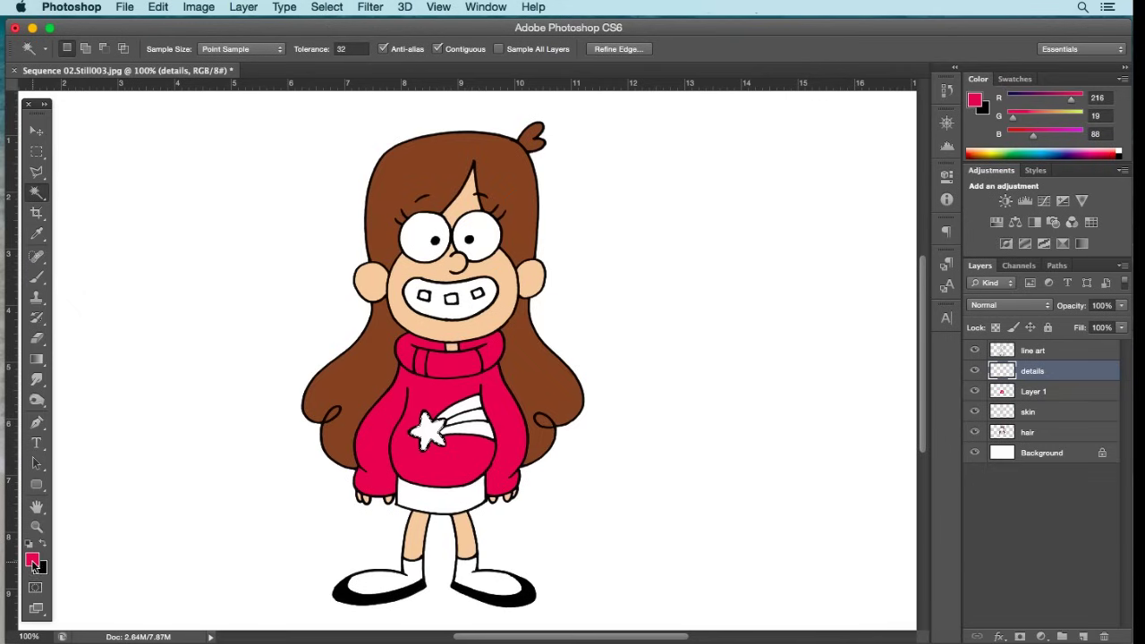
Step: Set the foreground colour to yellow (RGB 236/214/31)
left_click(36, 566)
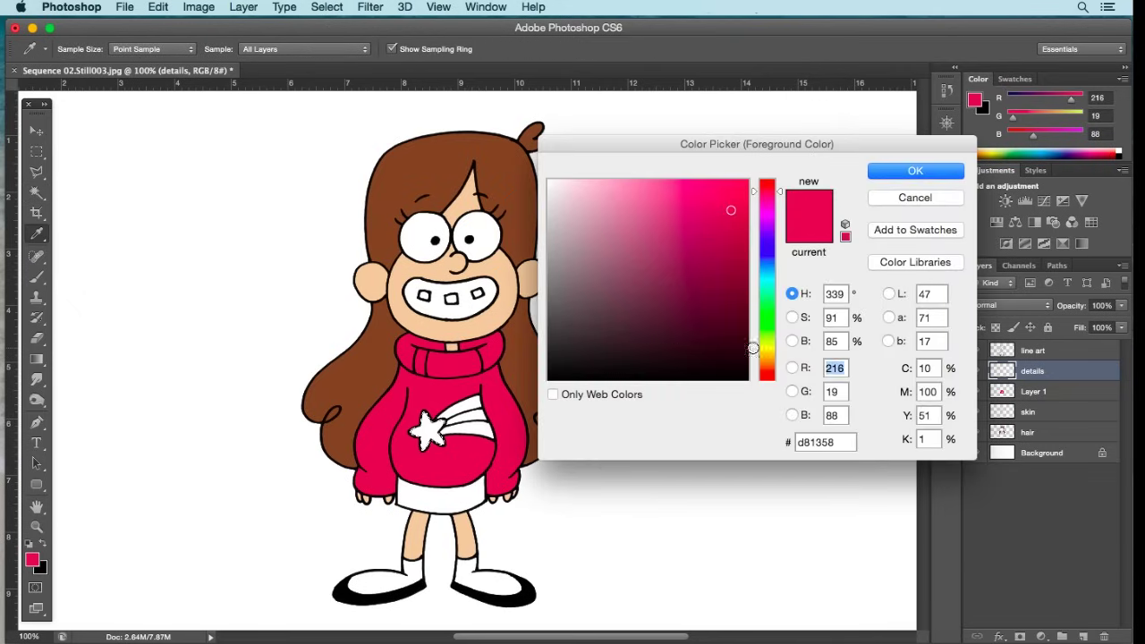
left_click(771, 312)
left_click_drag(771, 317, 771, 347)
left_click_drag(711, 246, 722, 194)
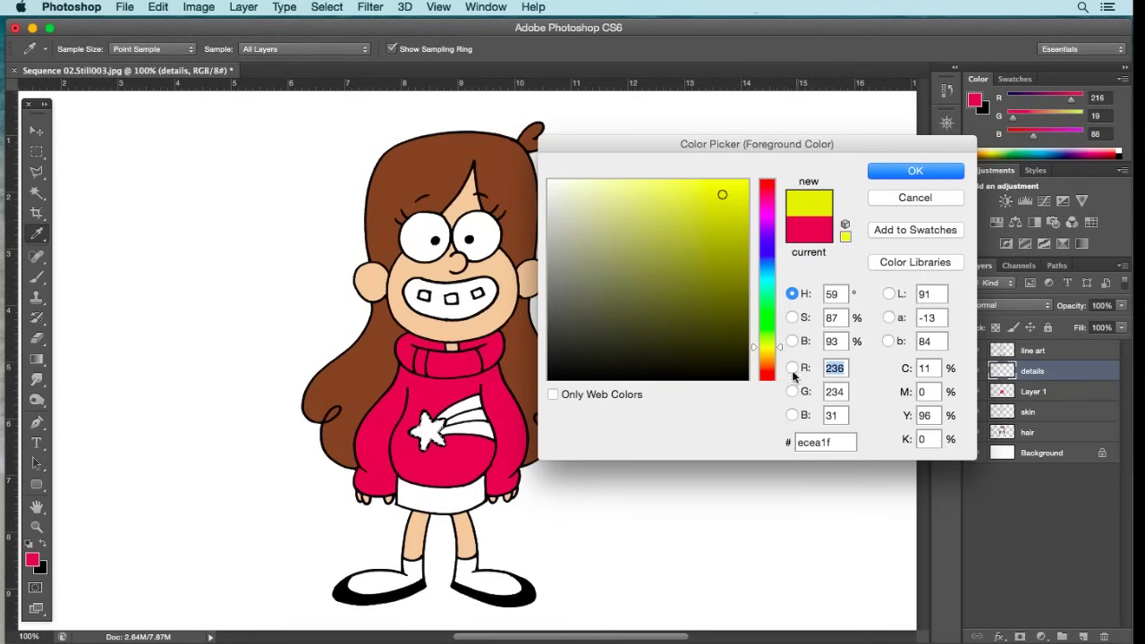
left_click_drag(771, 345, 770, 347)
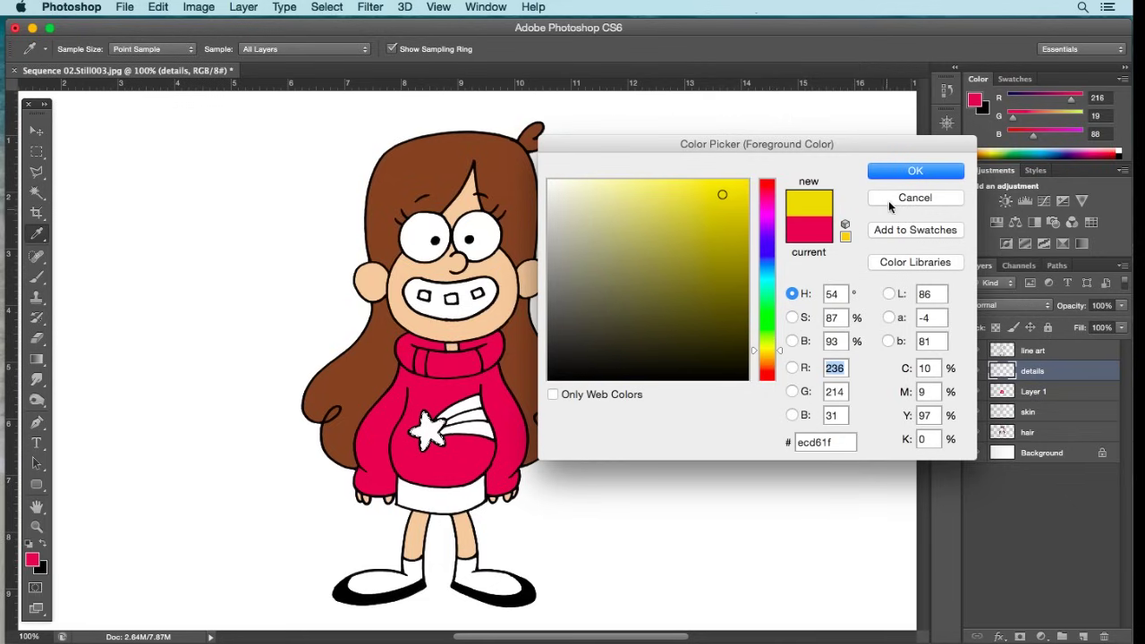
left_click(891, 178)
Step: Fill the star with yellow on the details layer and clear the selection
left_click(158, 7)
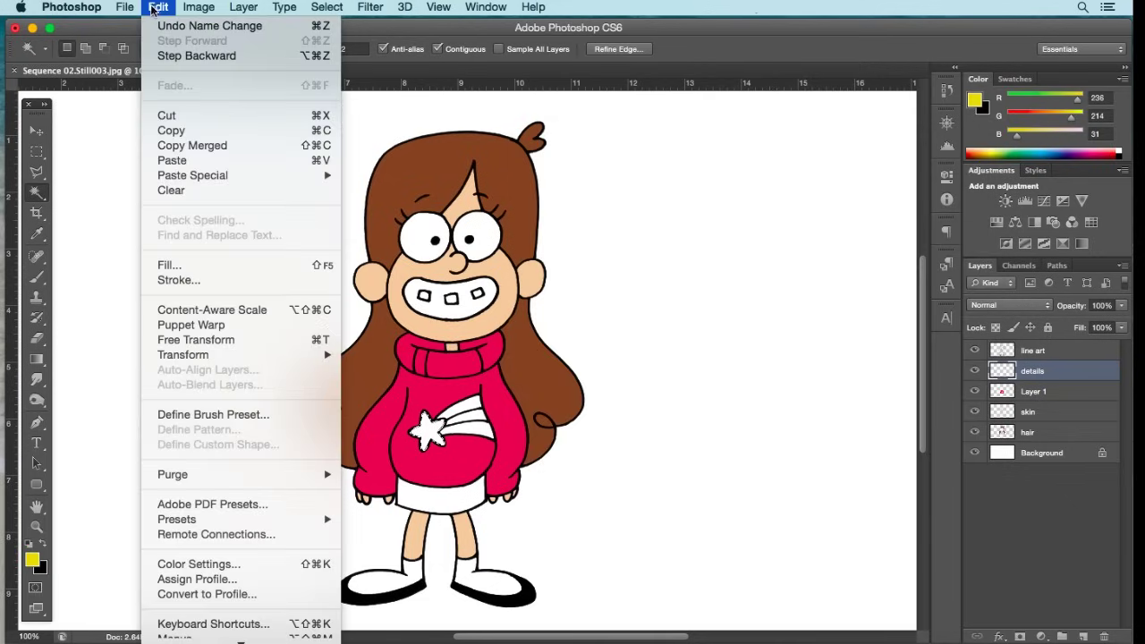
left_click(179, 263)
left_click(660, 241)
key("w")
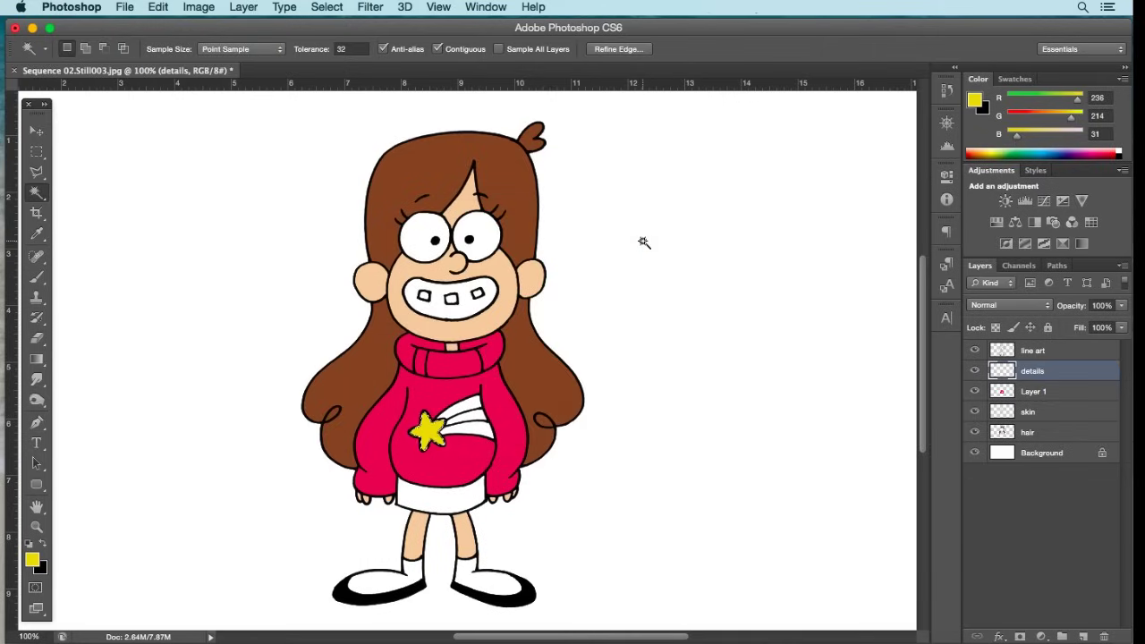
left_click(327, 8)
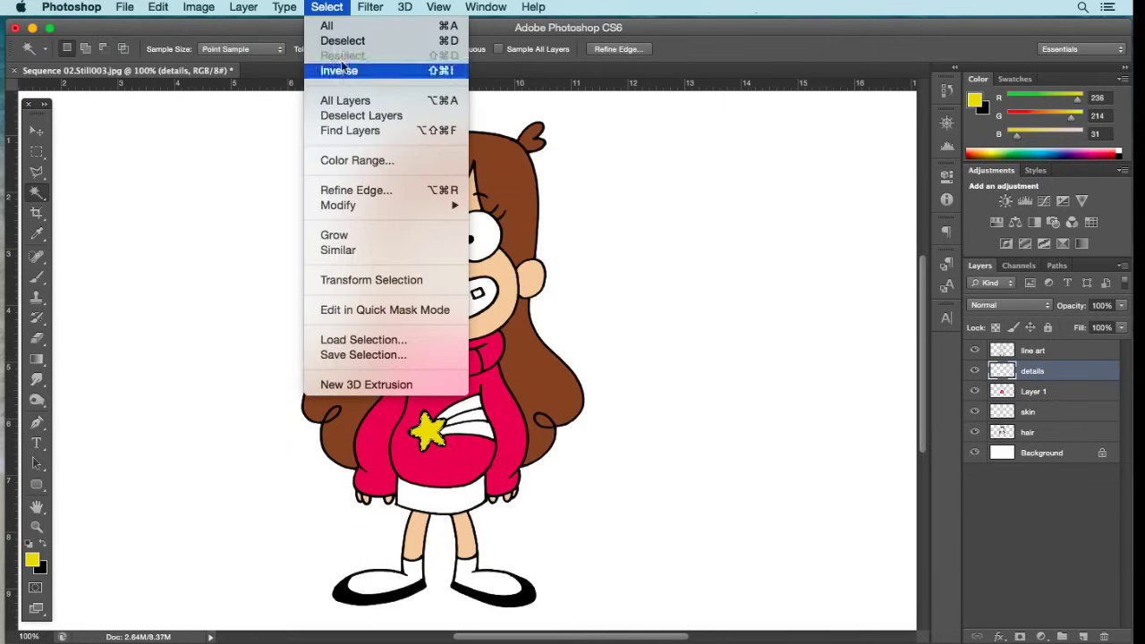
left_click(343, 40)
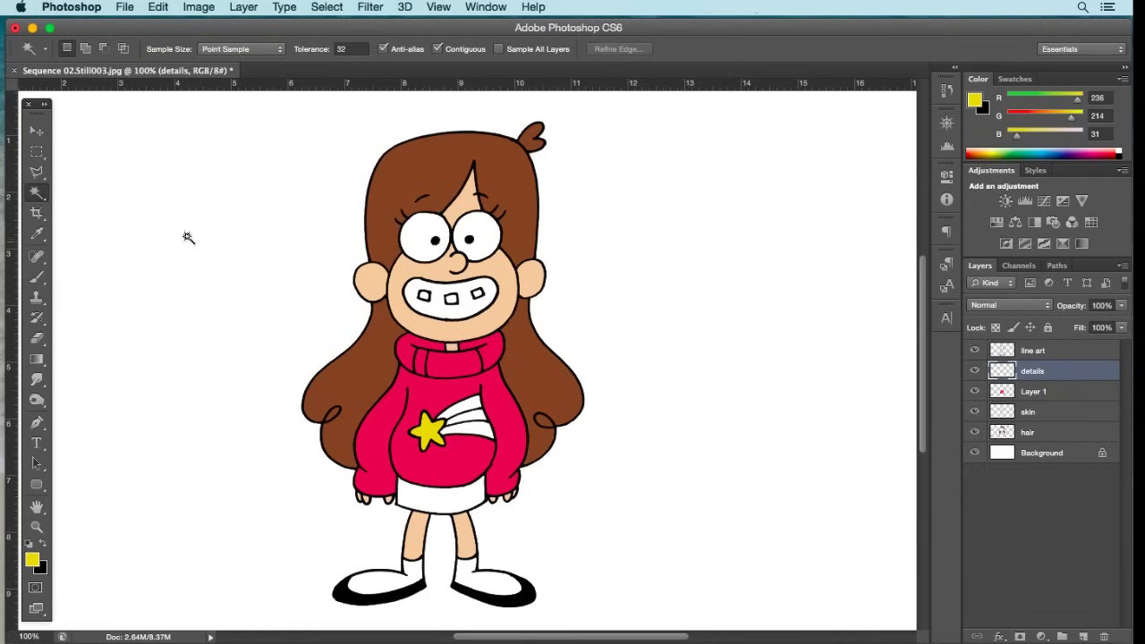
left_click(471, 406)
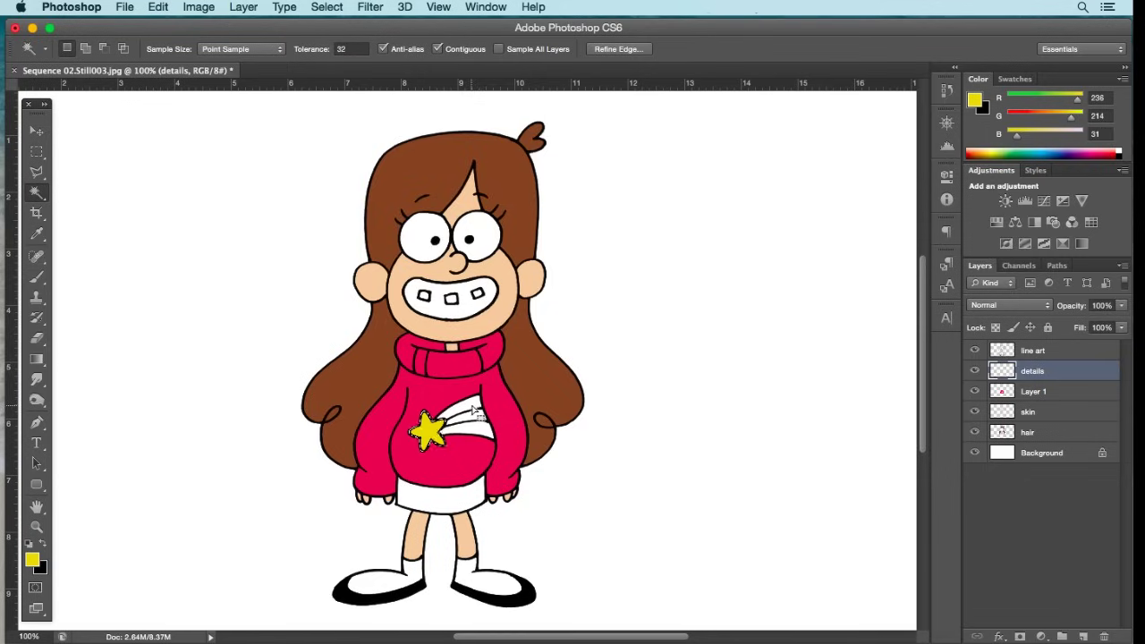
key("super+d")
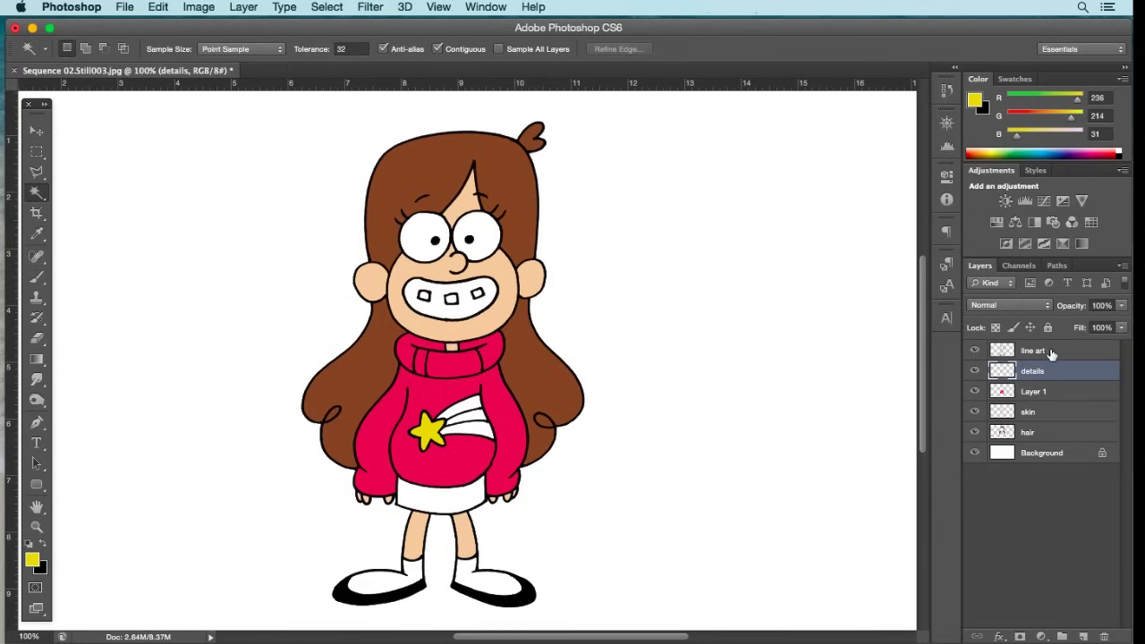
Step: On line art, Magic Wand the top white stripe and expand the selection
left_click(1042, 352)
left_click(463, 405)
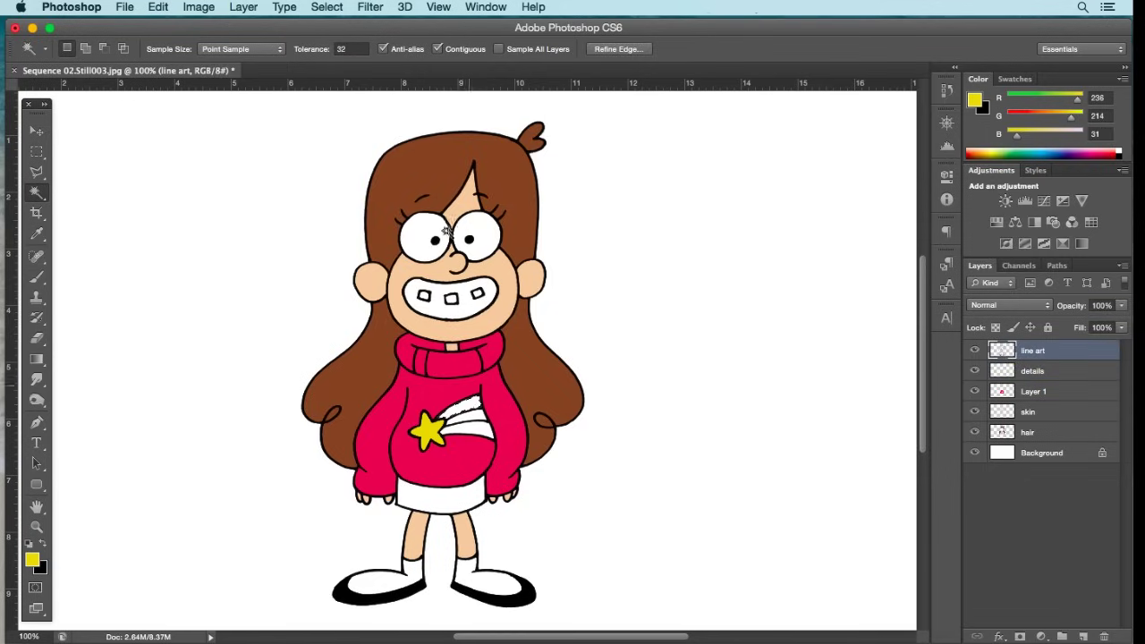
left_click(326, 7)
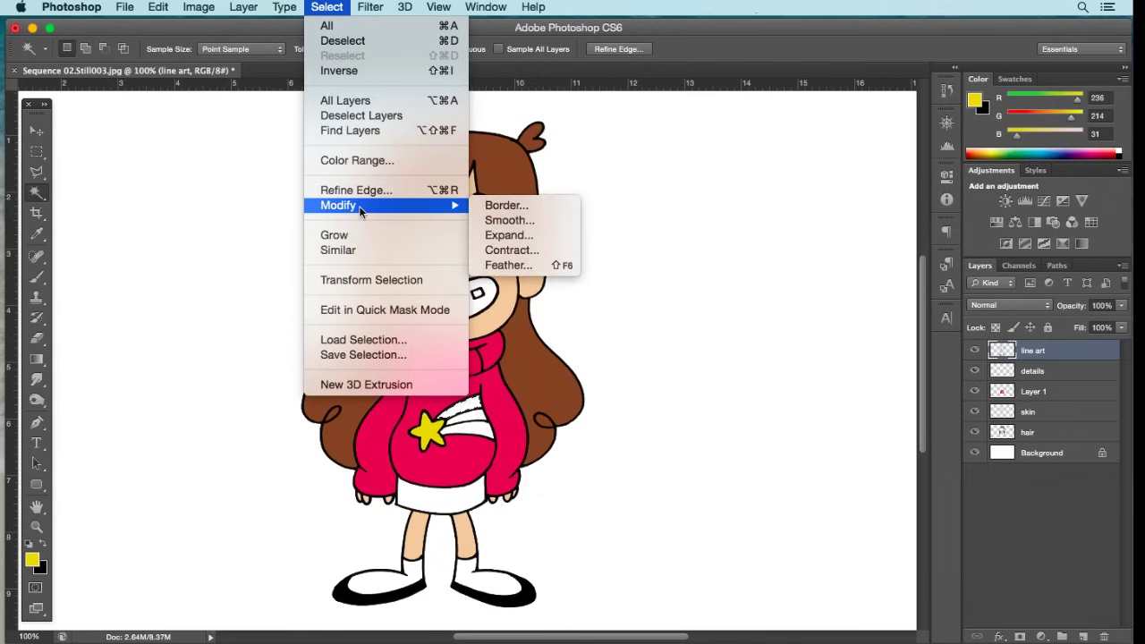
left_click(506, 232)
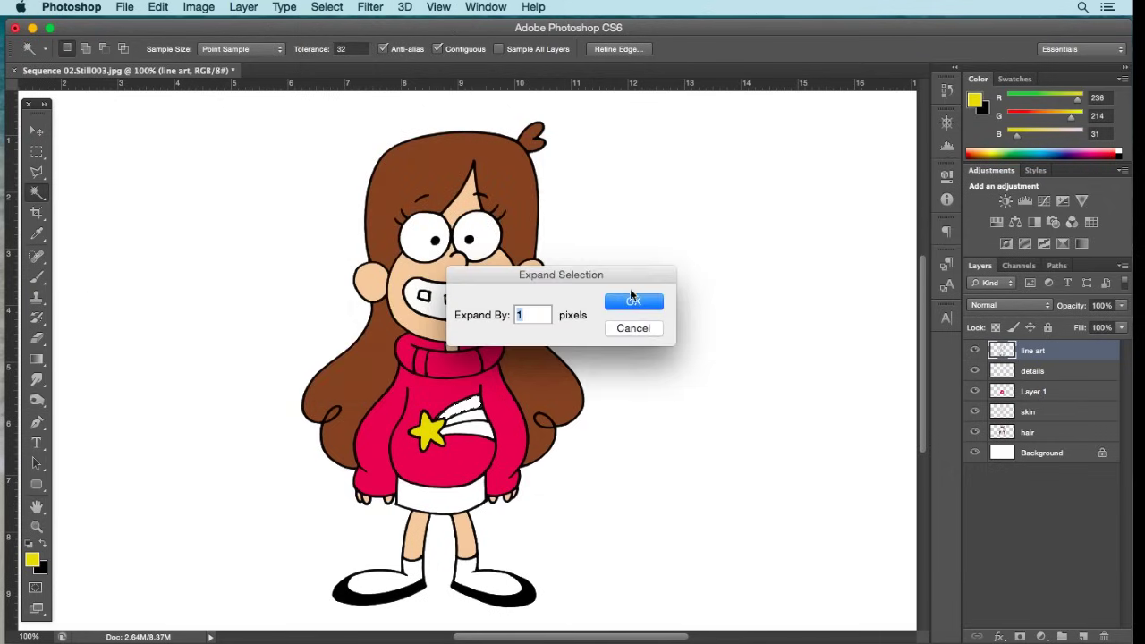
left_click(633, 302)
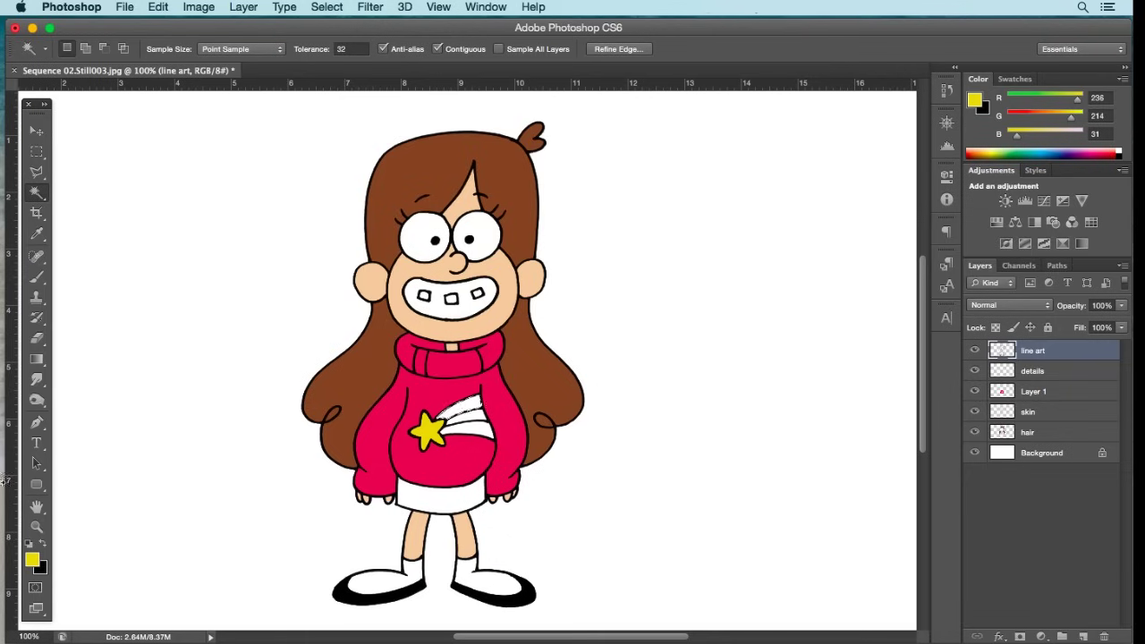
Step: Fill the stripe with purple (RGB 121/7/228) on the details layer, then deselect
left_click(32, 560)
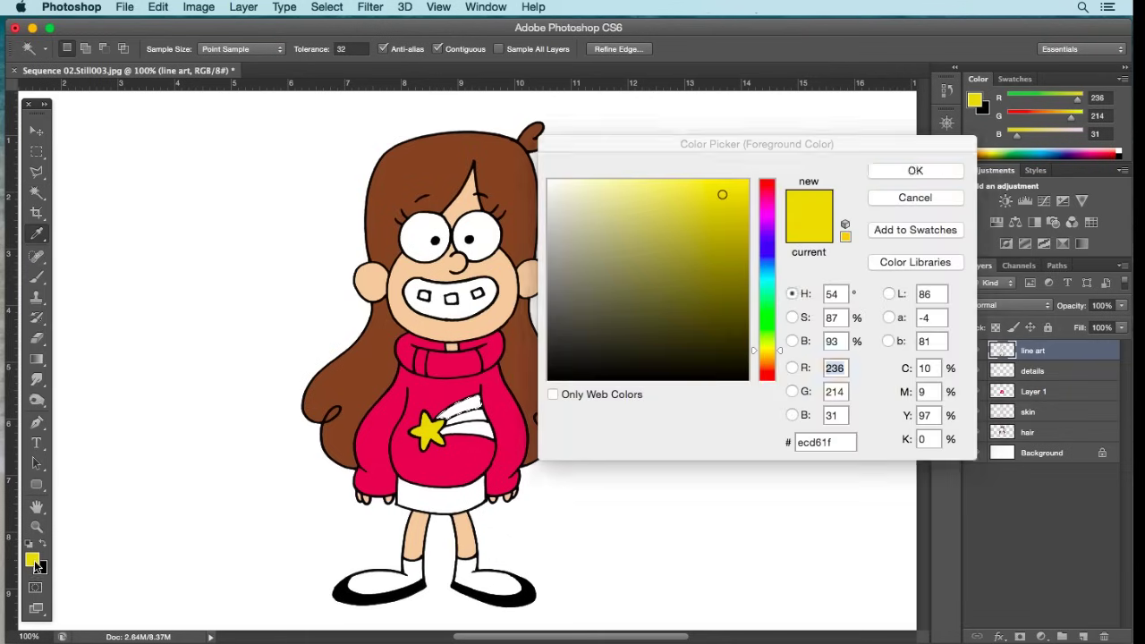
left_click(770, 227)
left_click(741, 200)
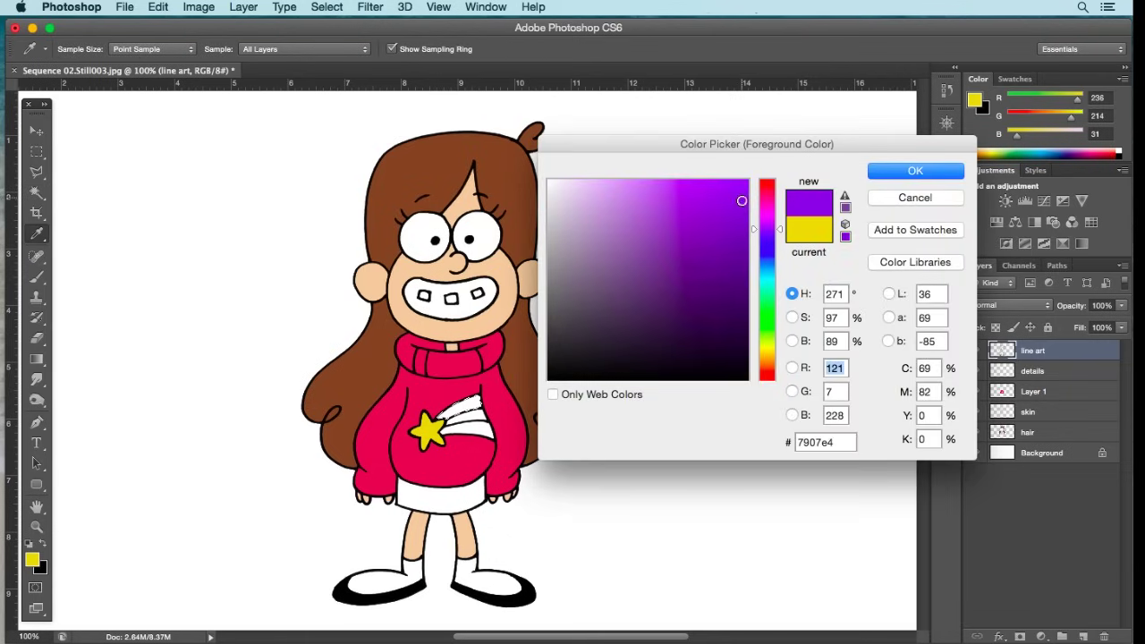
left_click(878, 174)
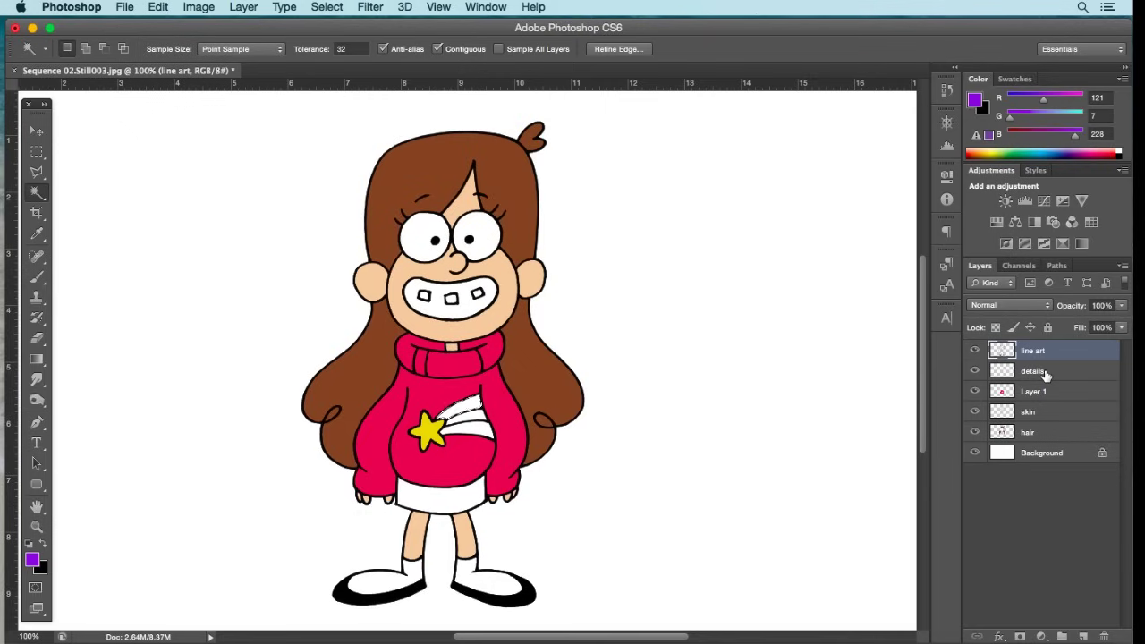
left_click(1043, 372)
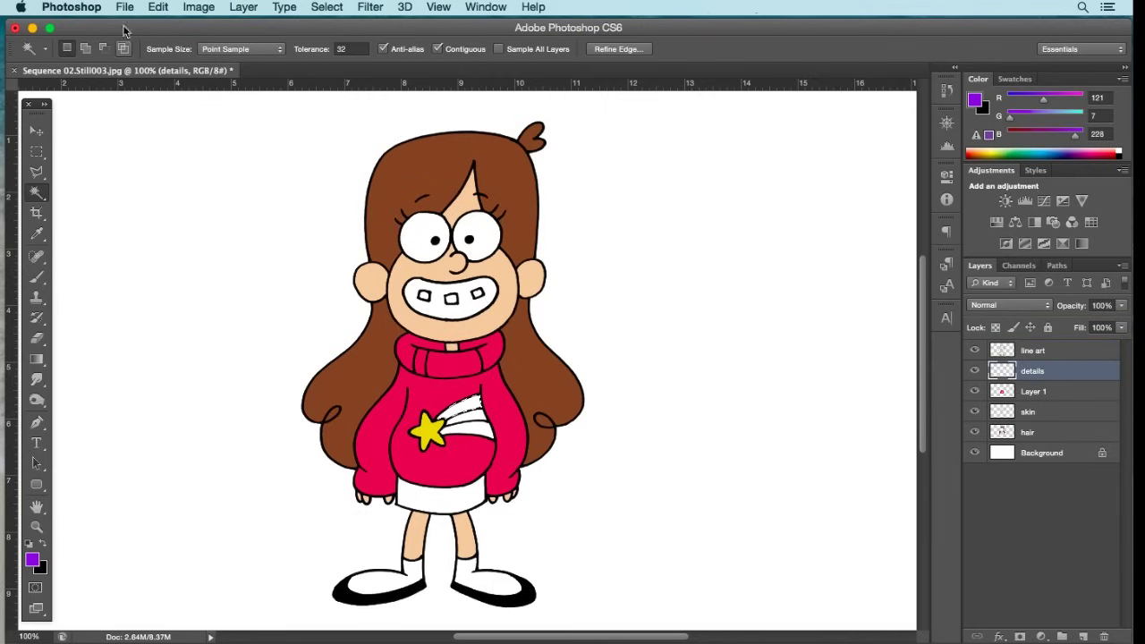
left_click(158, 7)
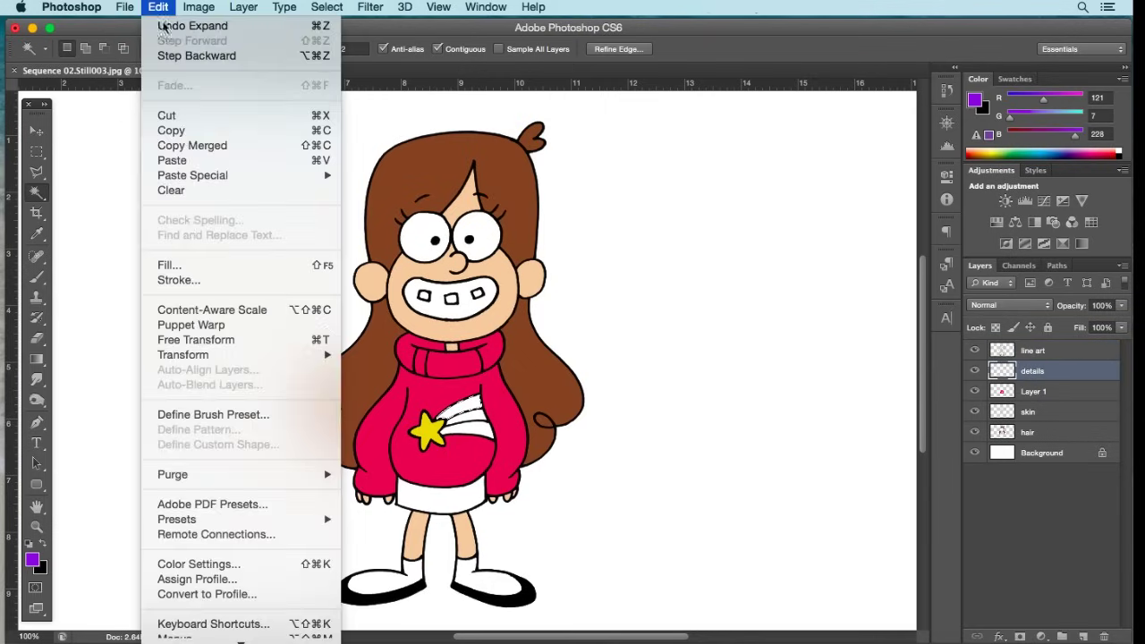
left_click(207, 259)
left_click(666, 242)
key("w")
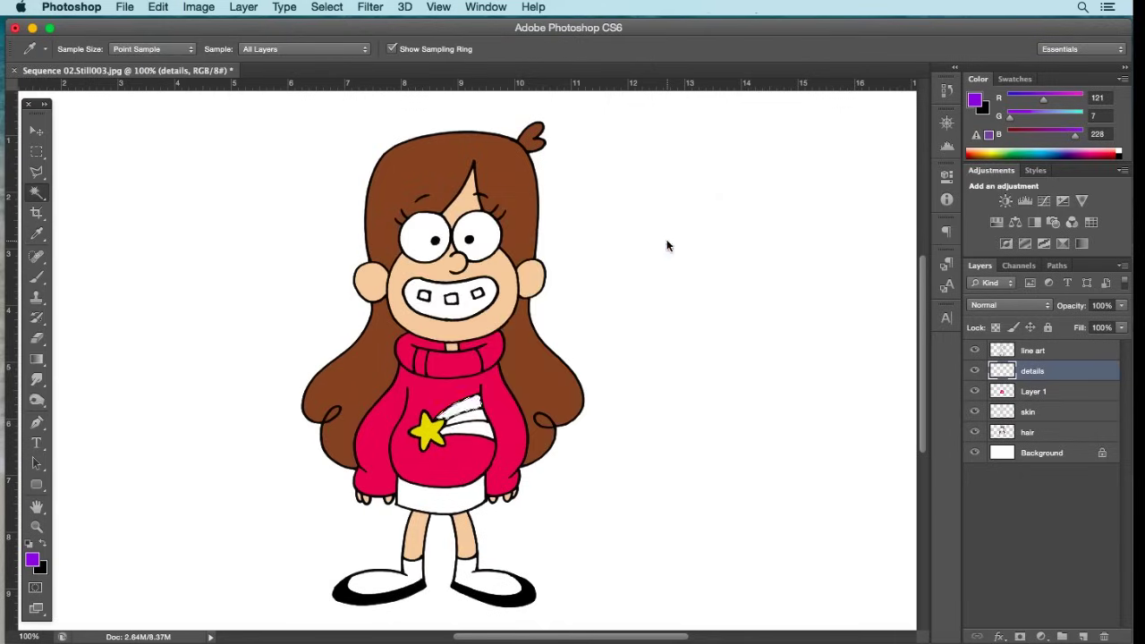
key("super+d")
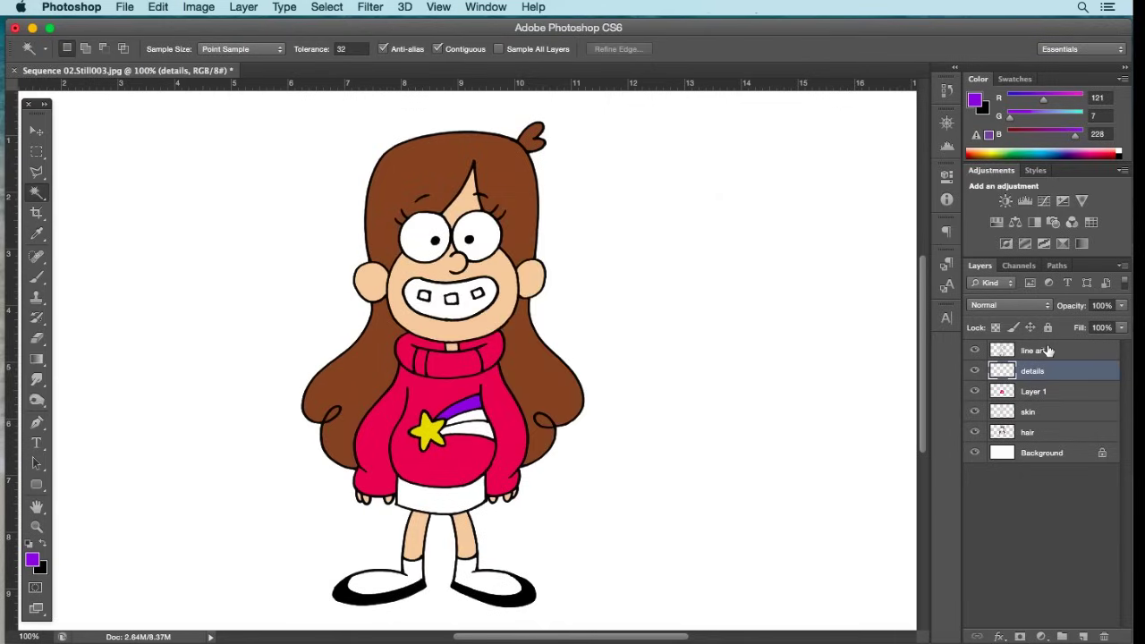
Step: Magic Wand the next white stripe on line art, expand 1 pixel, and target details
left_click(1040, 352)
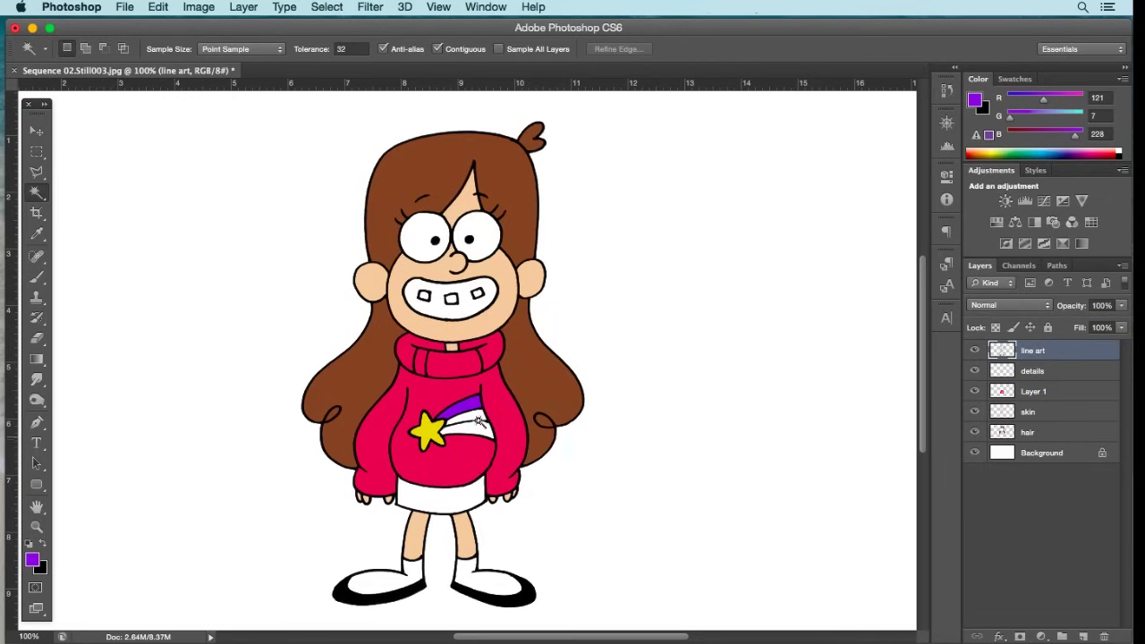
left_click(475, 423)
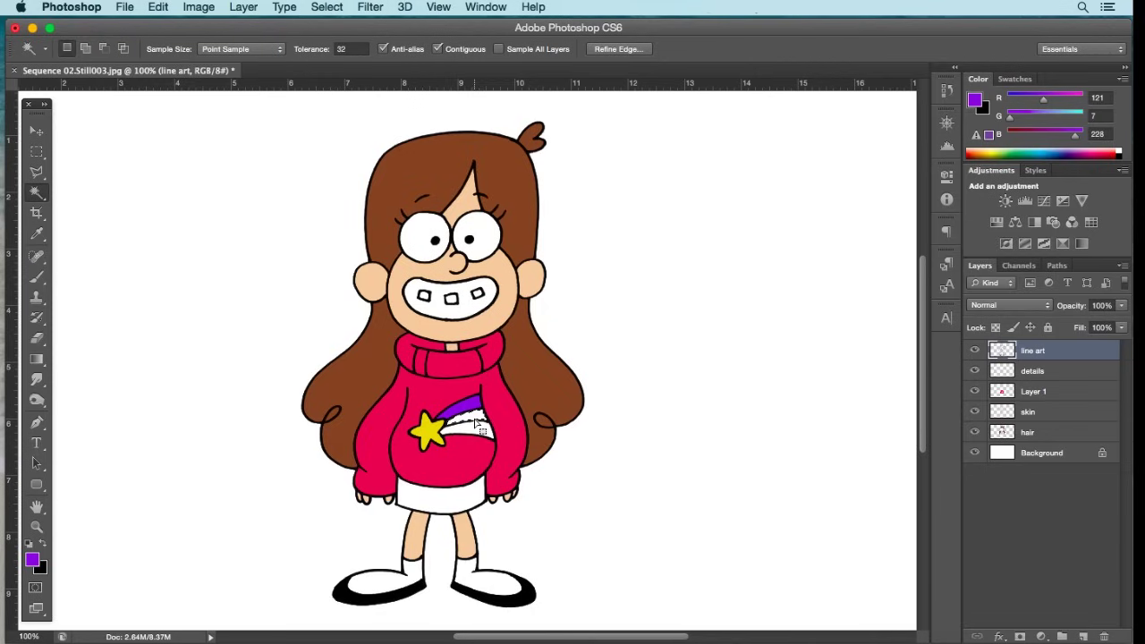
left_click(323, 9)
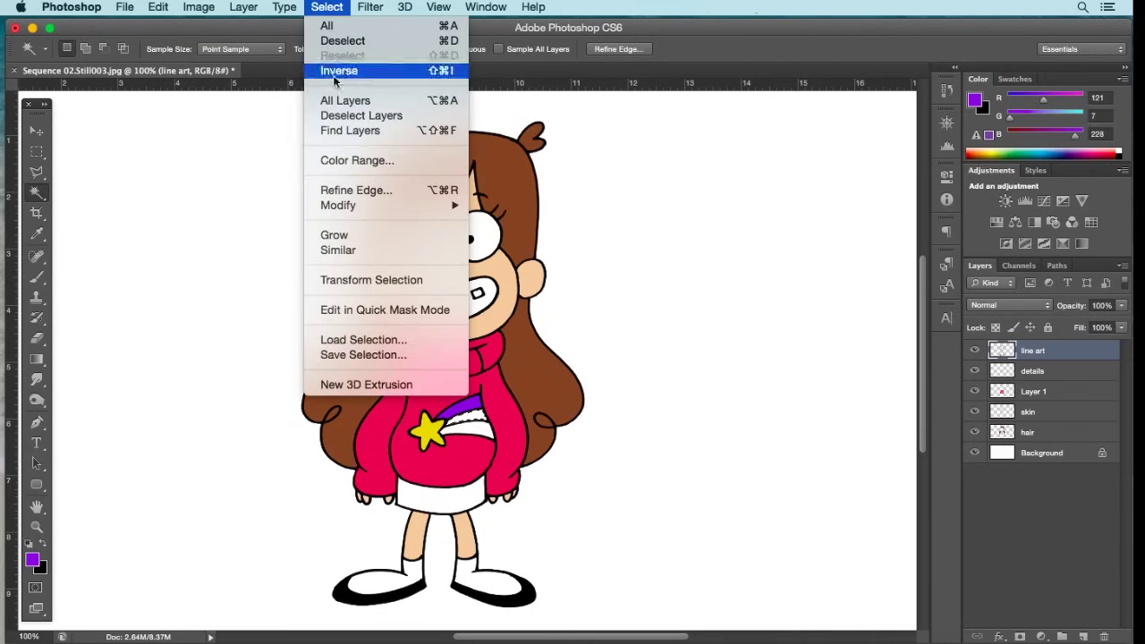
mouse_move(354, 207)
left_click(520, 235)
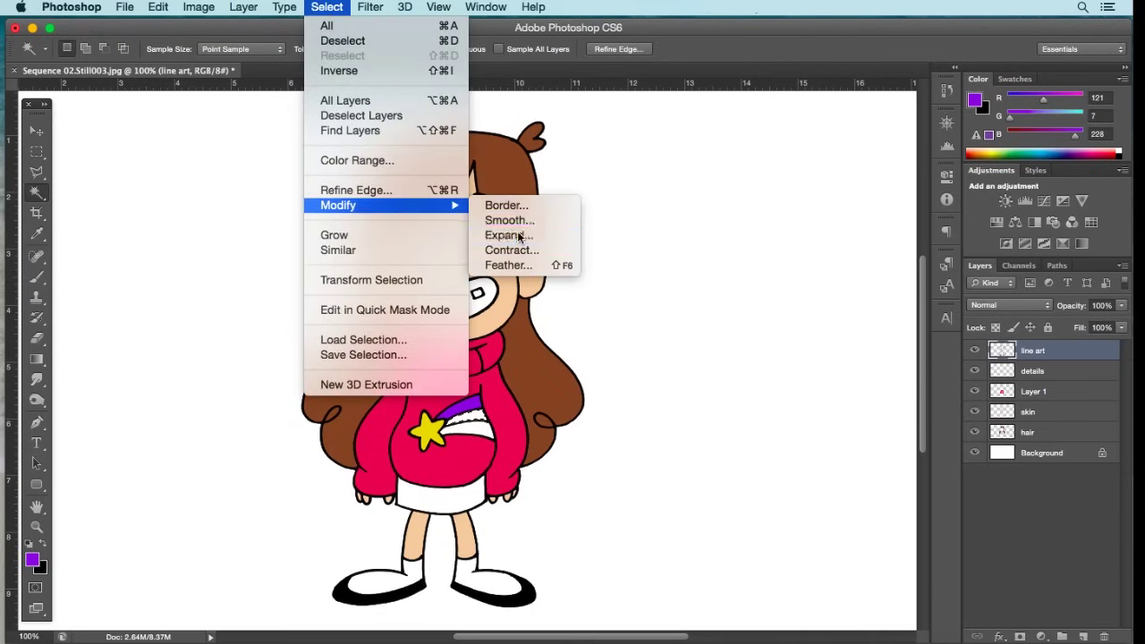
left_click(634, 302)
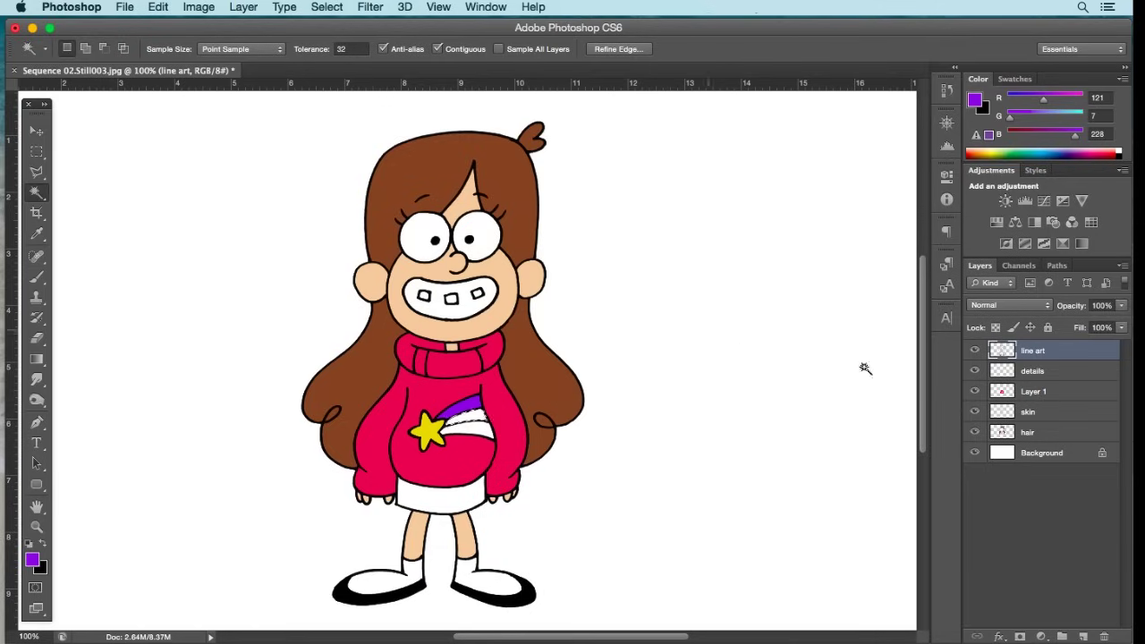
left_click(1031, 372)
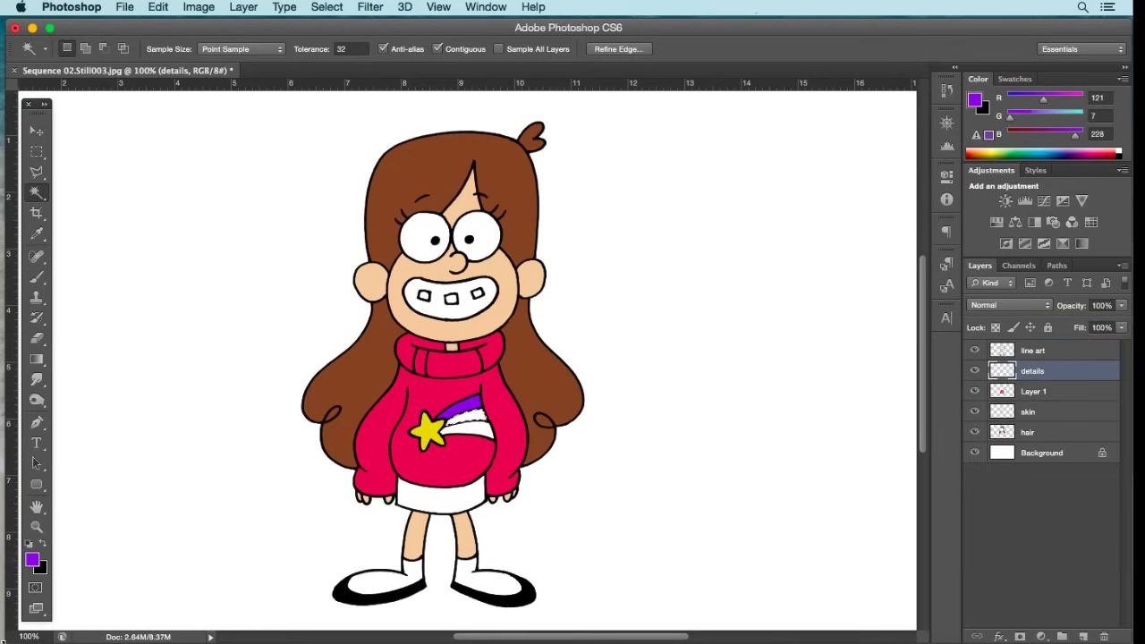
Step: Set the foreground colour to teal (RGB 38/227/185)
left_click(34, 564)
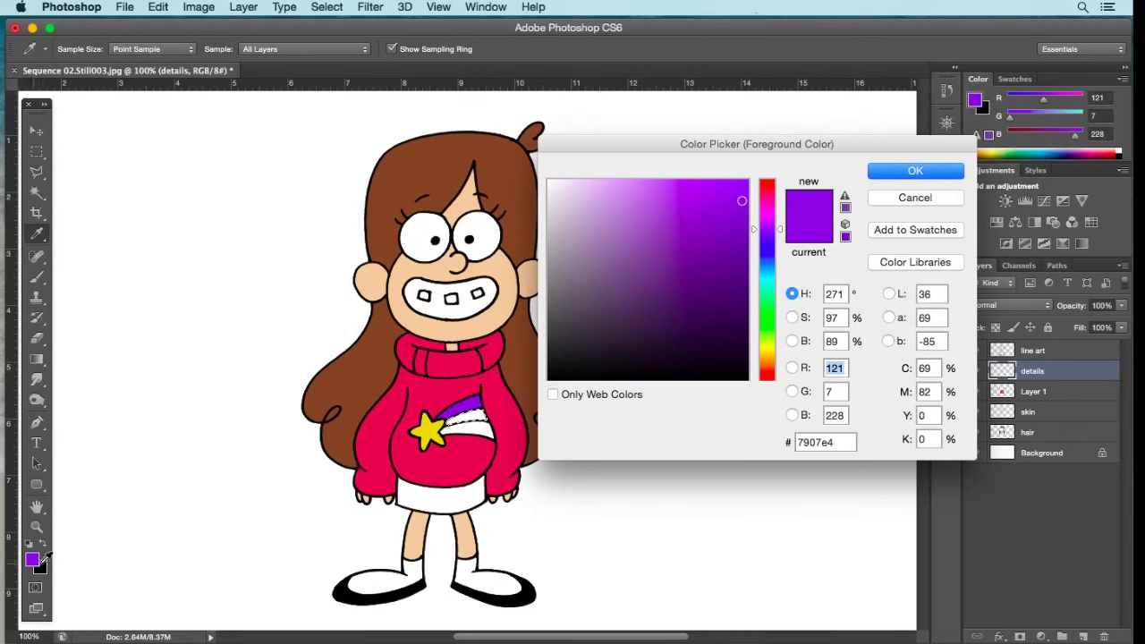
left_click_drag(769, 292, 769, 286)
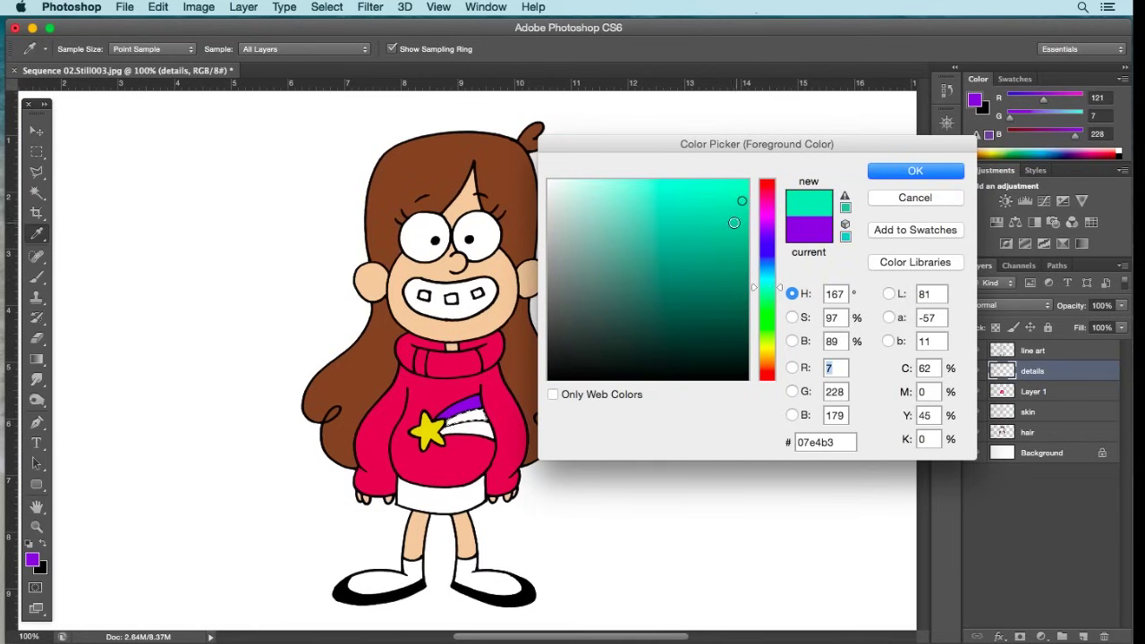
left_click_drag(726, 213, 714, 201)
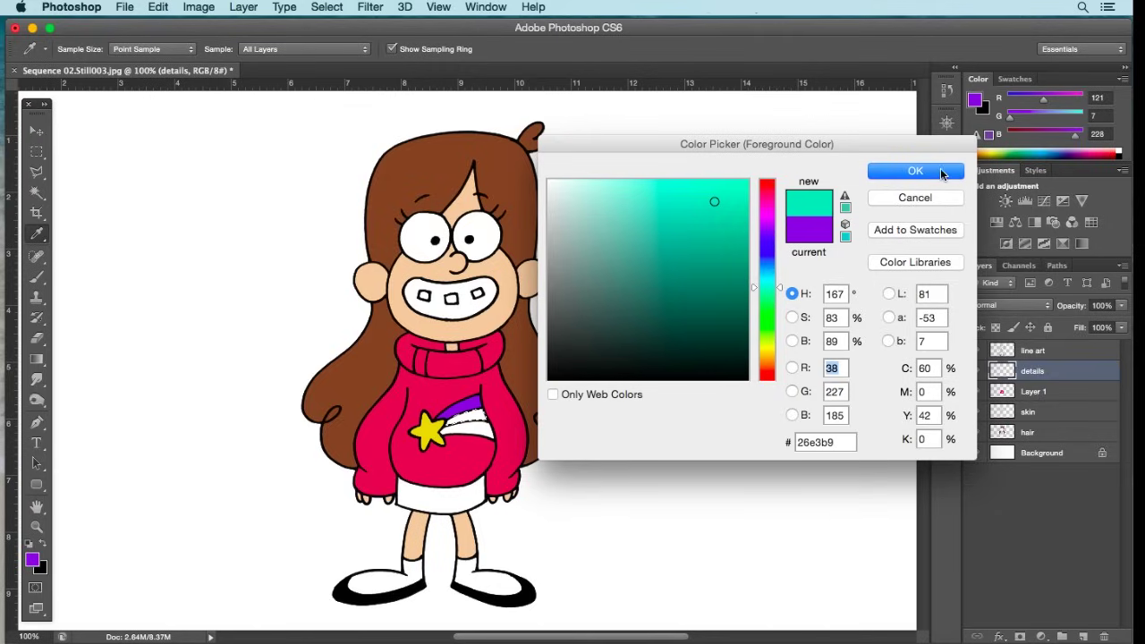
left_click(940, 172)
key("w")
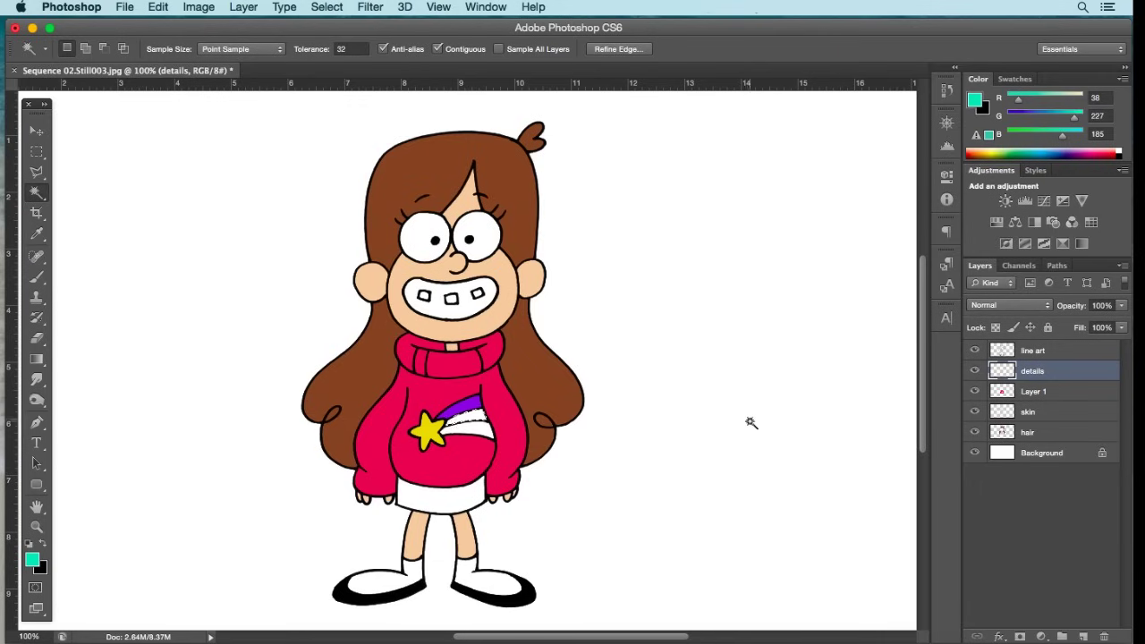
Step: Fill the stripe with teal on the details layer, then return to line art
left_click(164, 9)
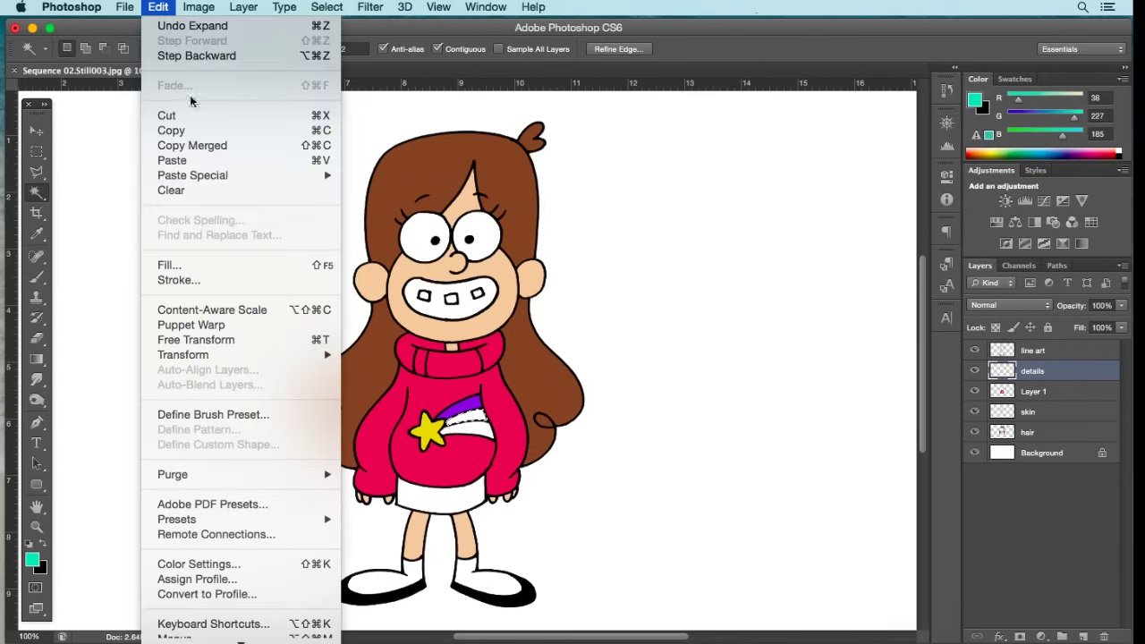
left_click(234, 266)
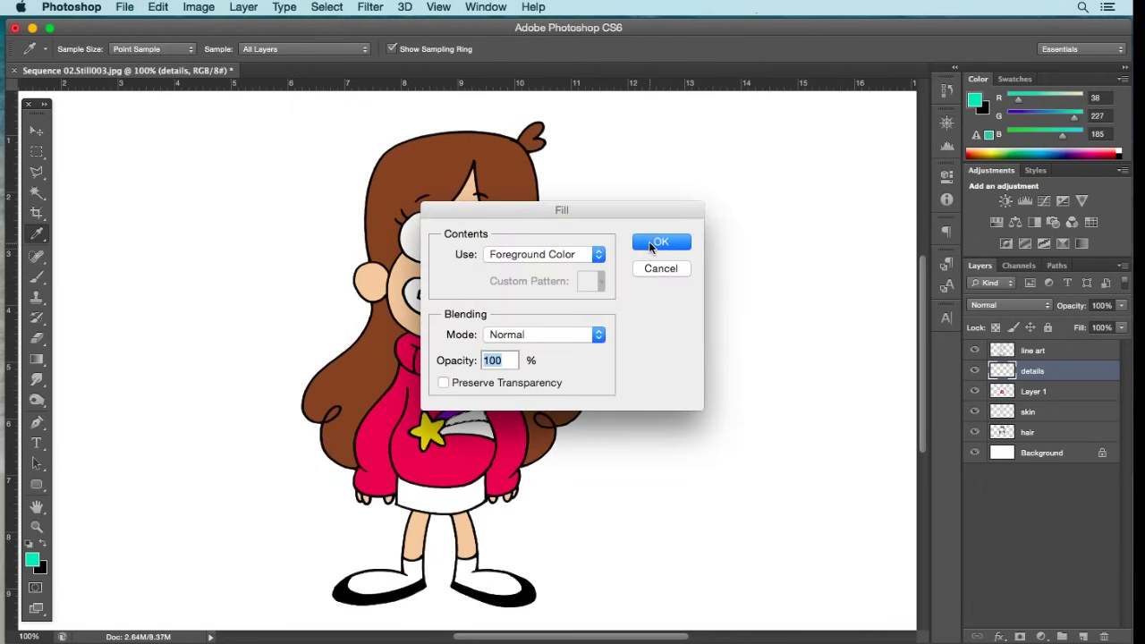
left_click(659, 243)
key("w")
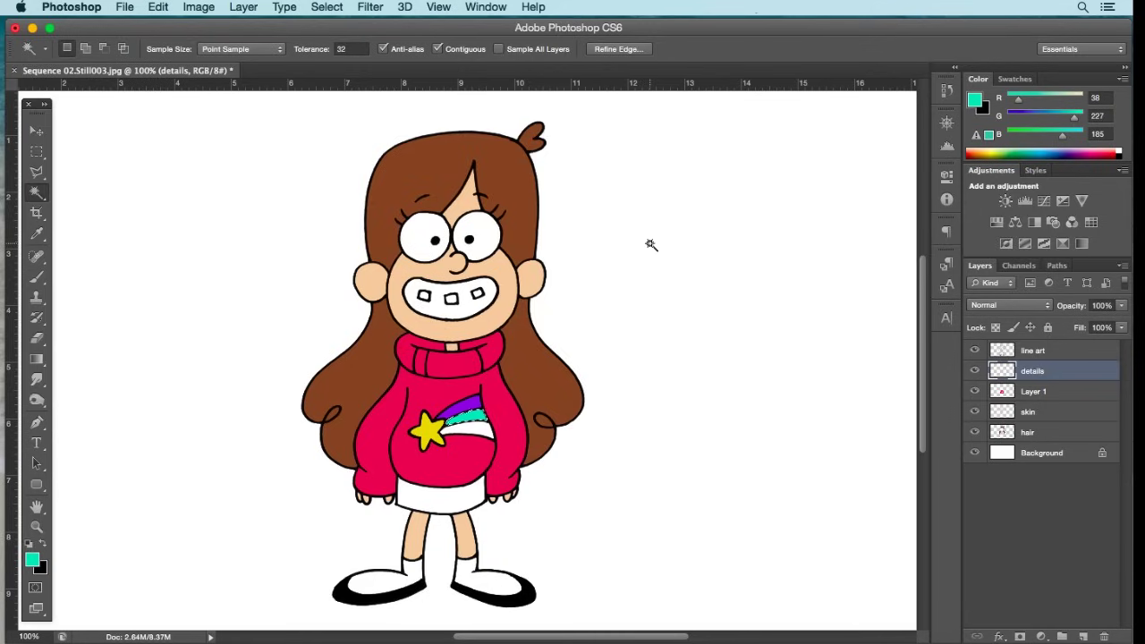
left_click(1038, 354)
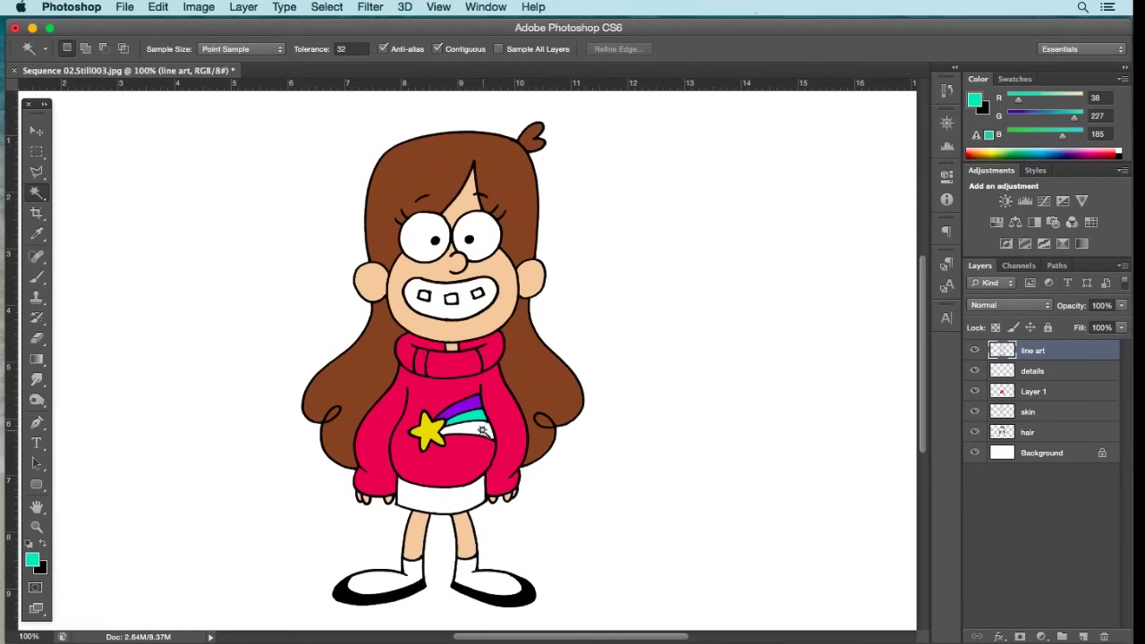
Step: Select the third white rainbow stripe and expand the selection by 1 pixel
left_click(481, 431)
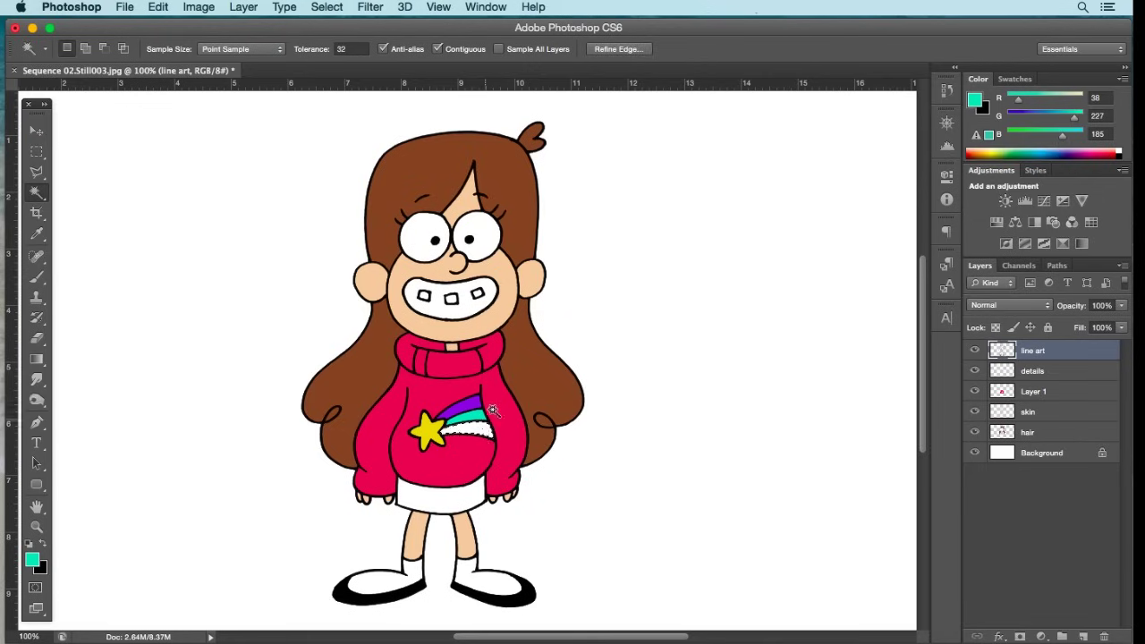
left_click(327, 7)
mouse_move(401, 208)
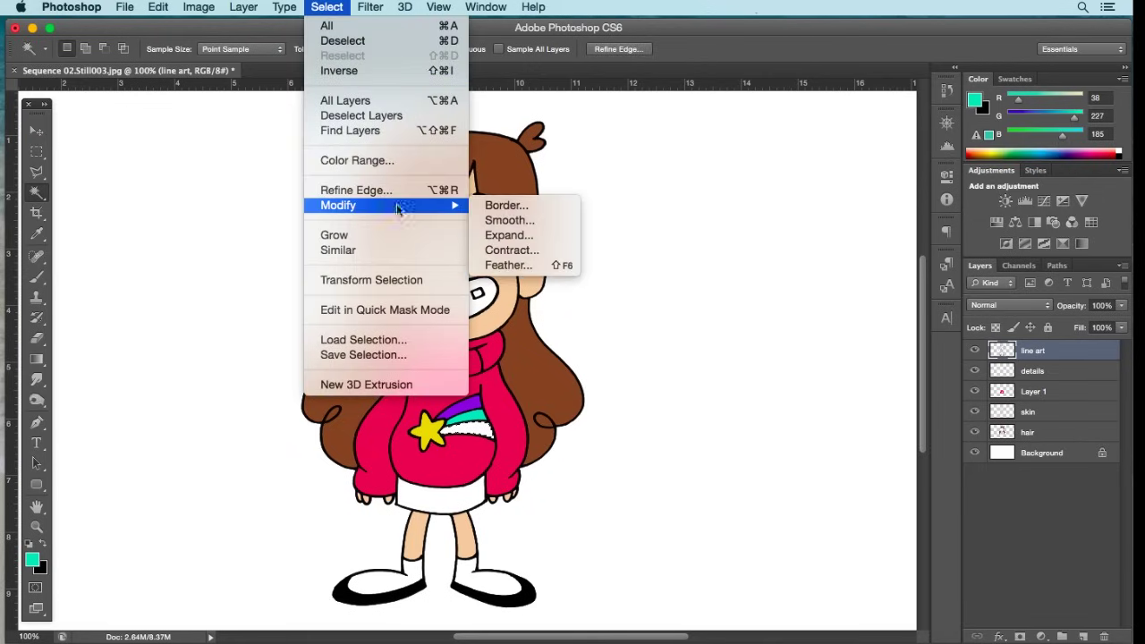
left_click(503, 237)
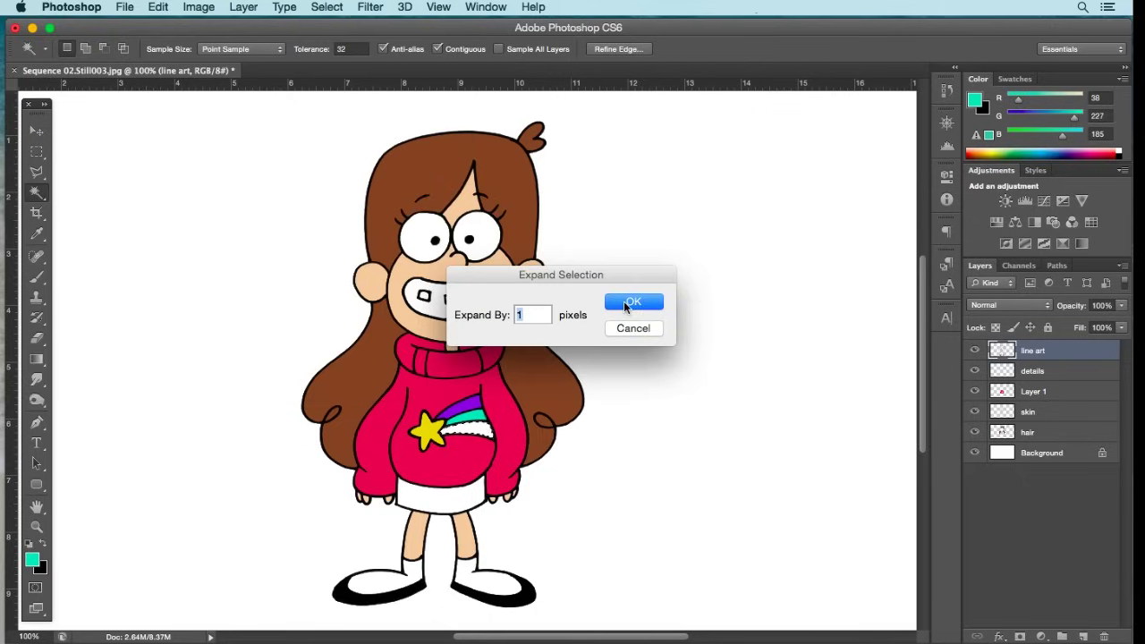
left_click(626, 305)
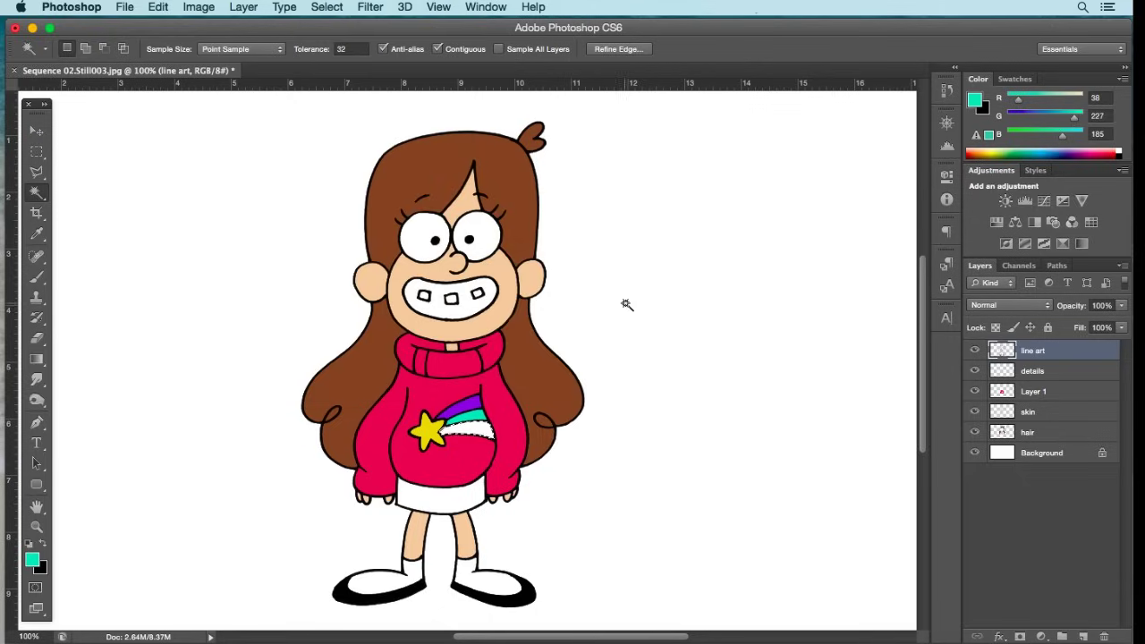
Step: On the details layer, set the foreground colour to orange (RGB 242/141/10)
left_click(1043, 372)
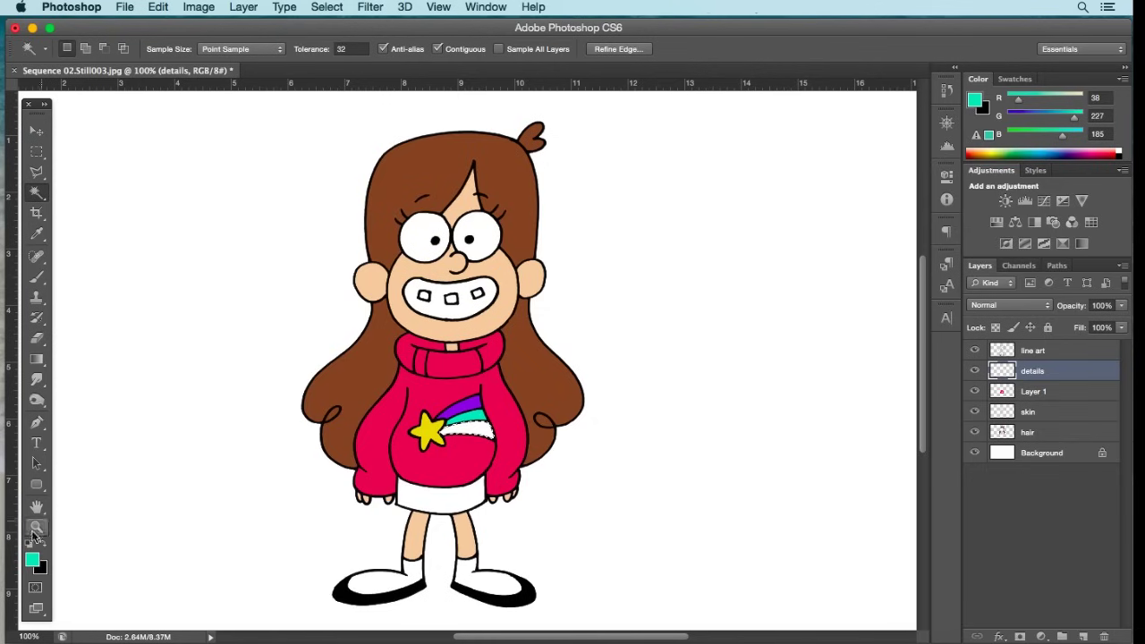
left_click(33, 559)
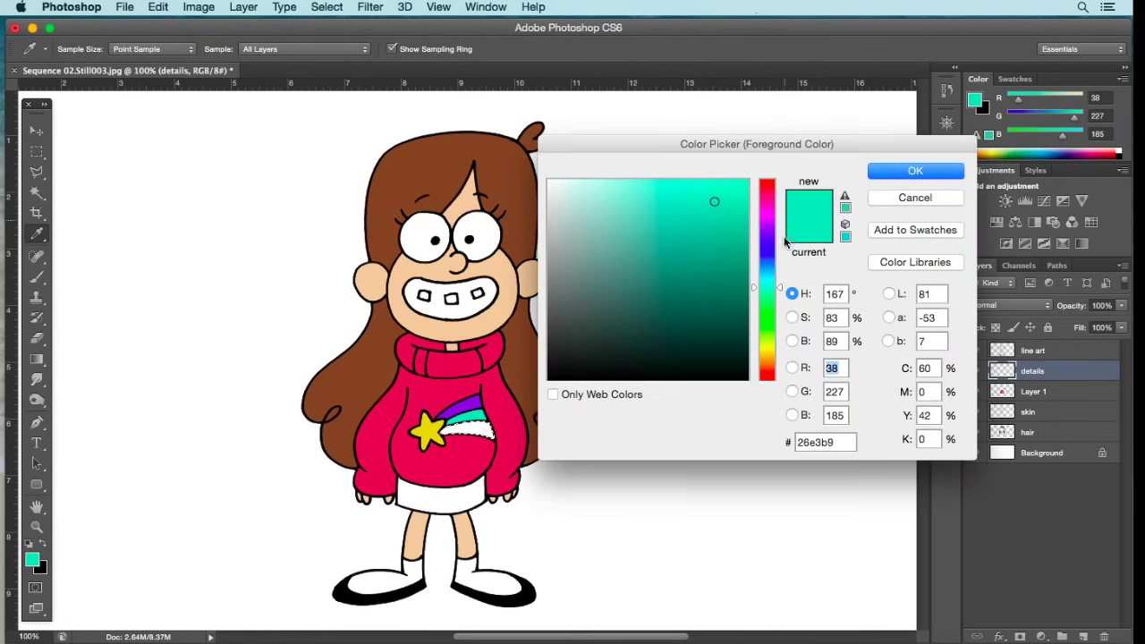
left_click(768, 362)
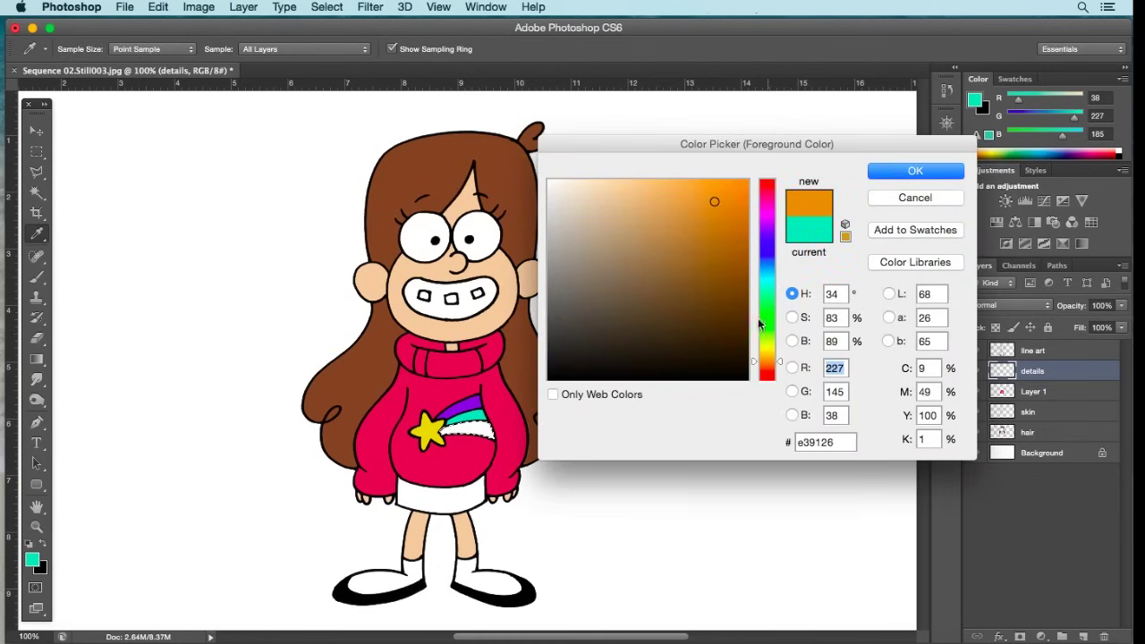
left_click_drag(733, 193, 738, 190)
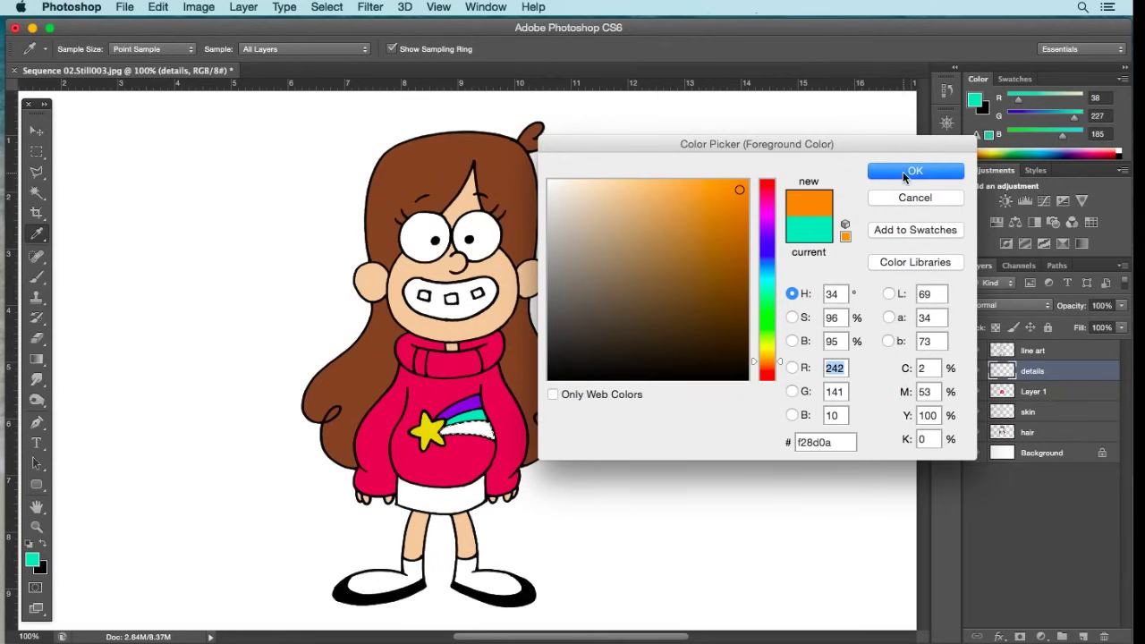
left_click(912, 171)
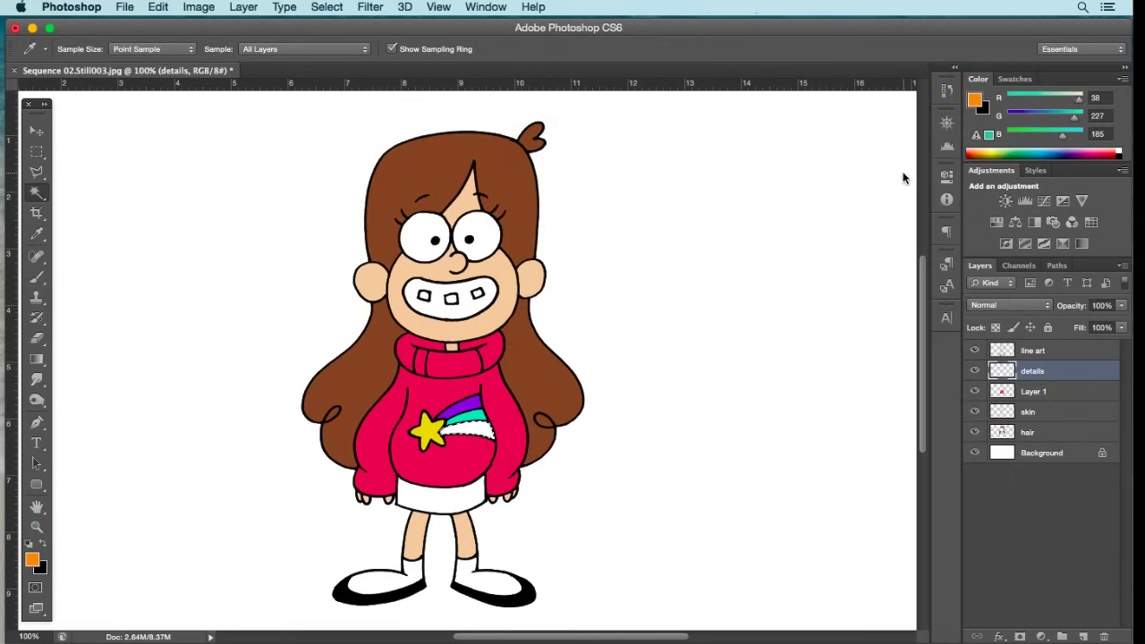
Step: Fill the stripe selection with orange, deselect, and return to the line art layer
left_click(158, 9)
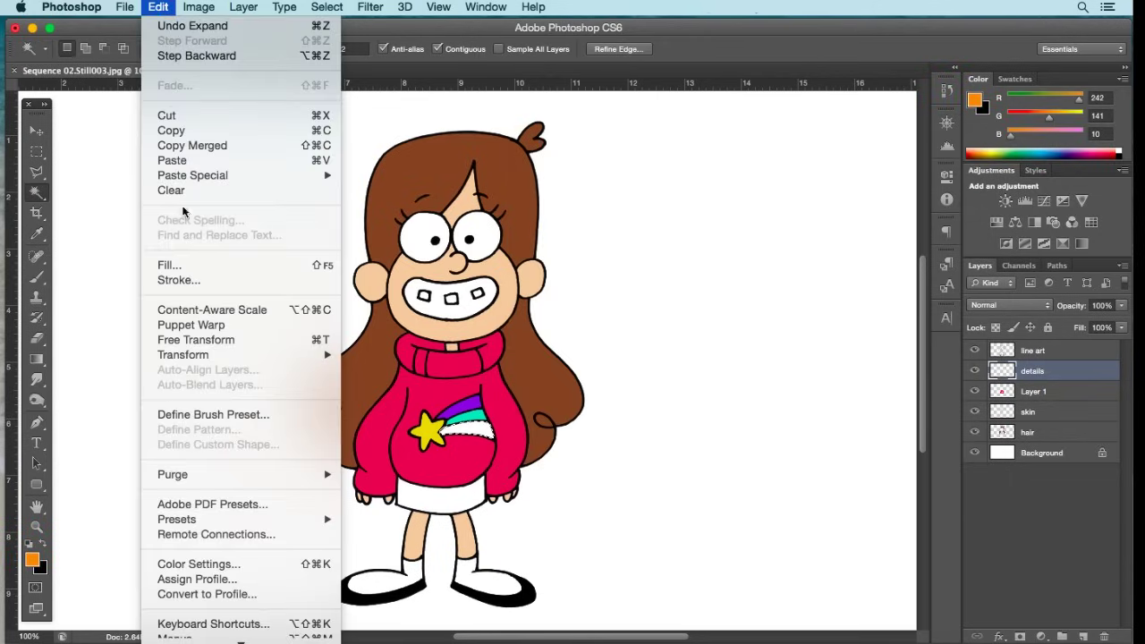
left_click(204, 265)
left_click(660, 243)
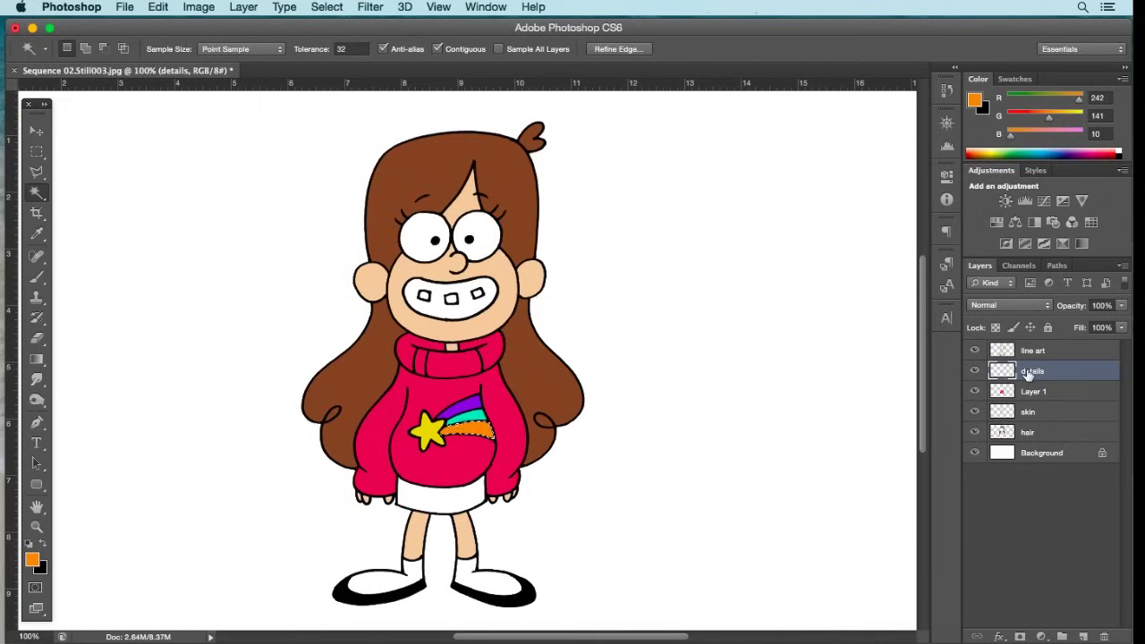
key("super+d")
left_click(1033, 352)
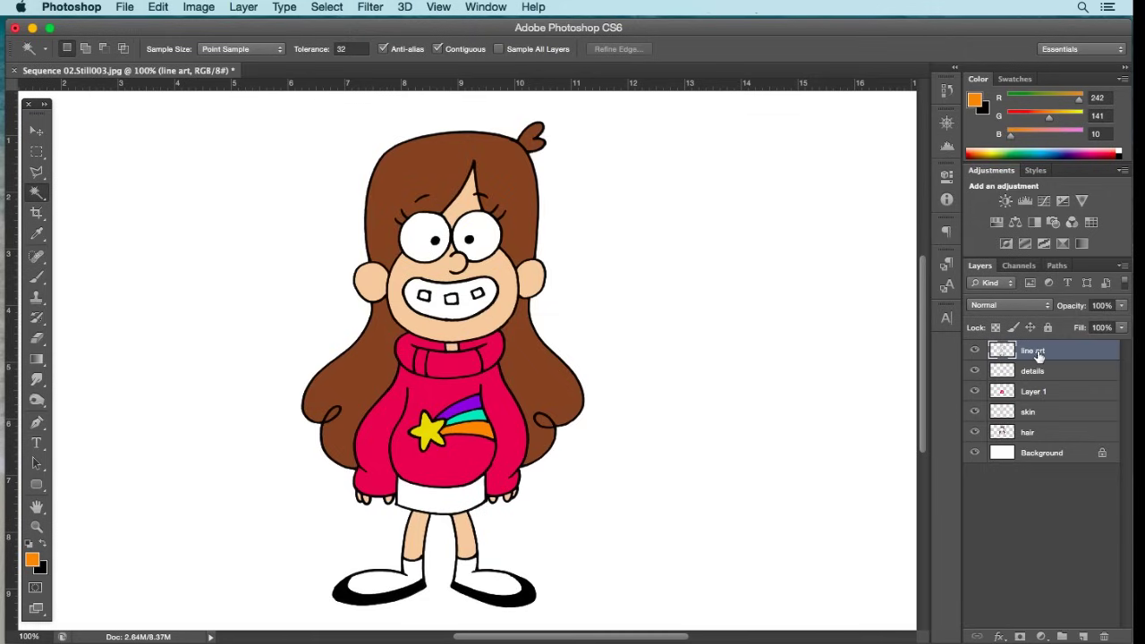
Step: Select the white skirt area and expand the selection by 1 pixel
left_click(432, 503)
left_click(332, 7)
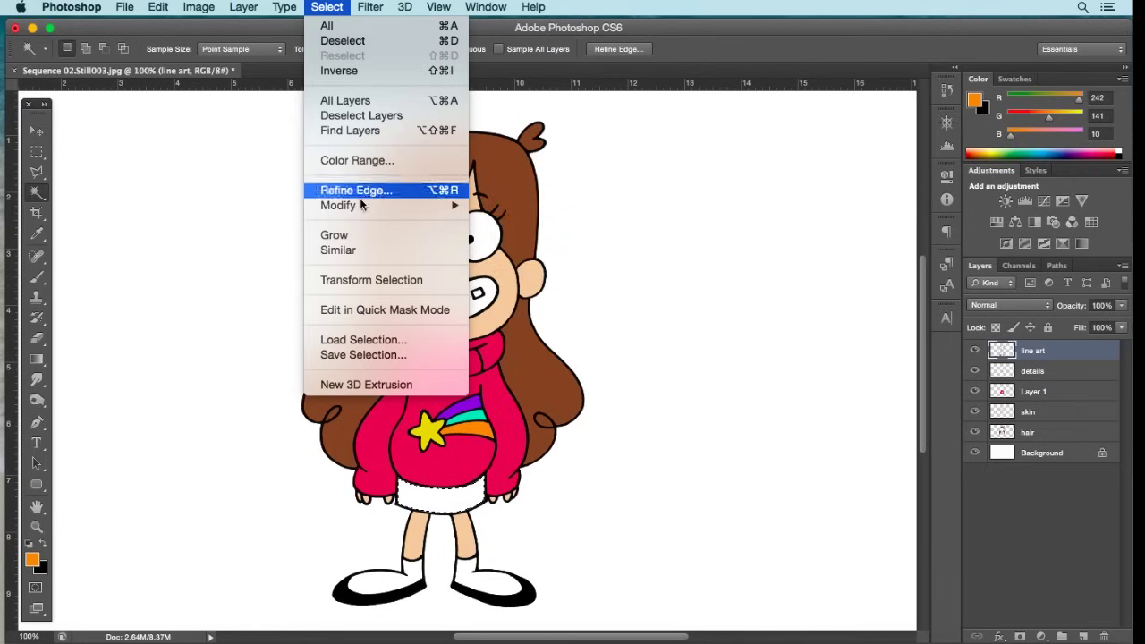
mouse_move(359, 204)
left_click(494, 235)
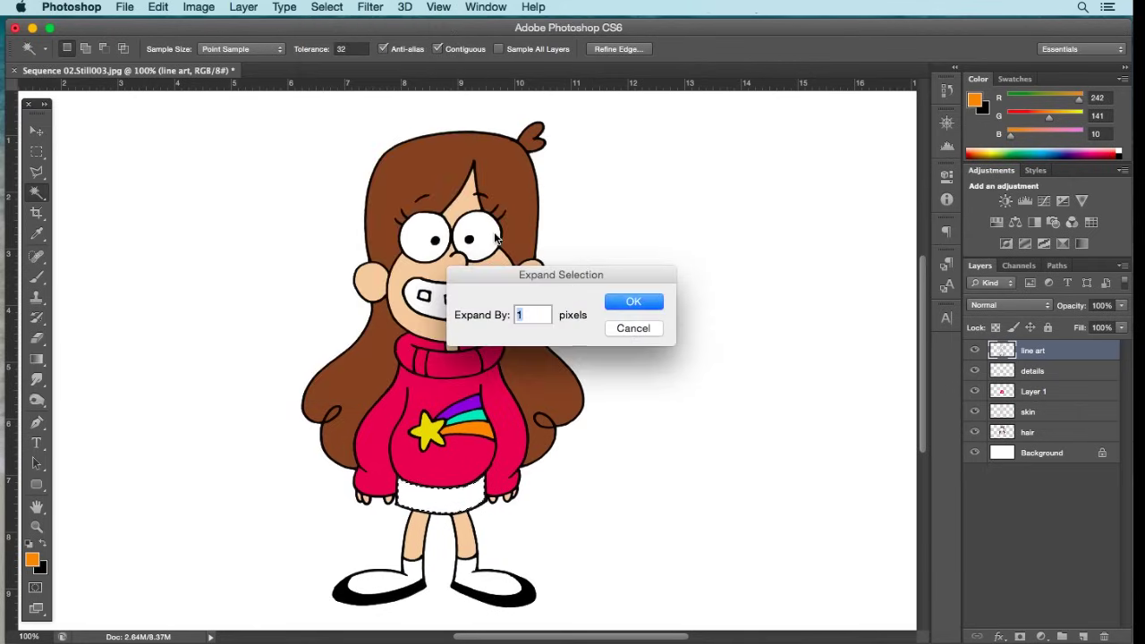
left_click(633, 303)
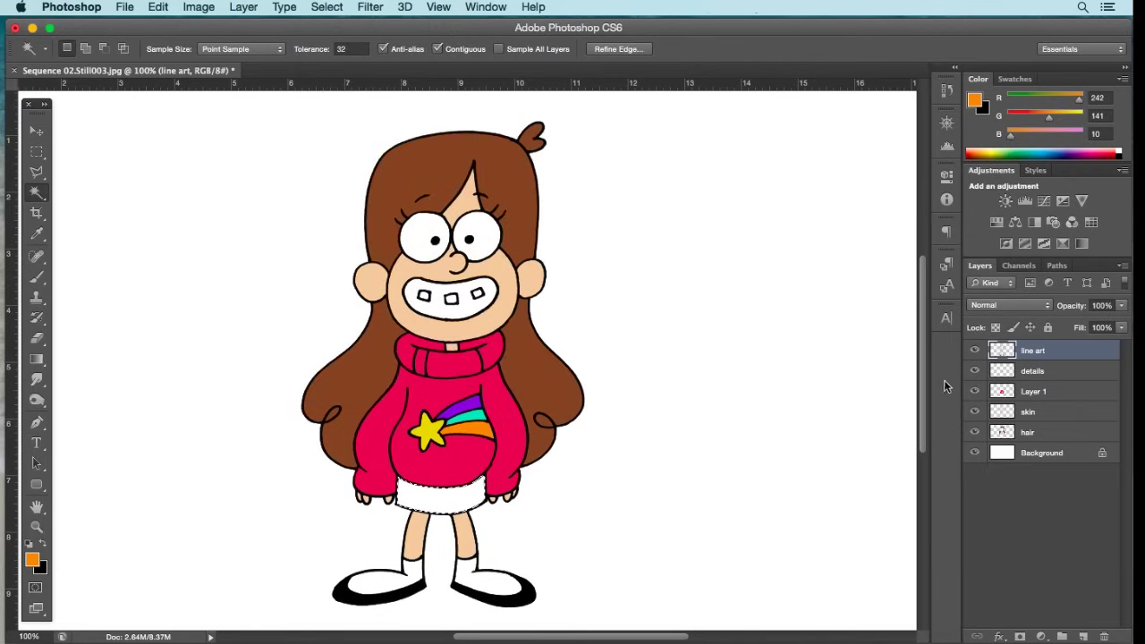
Step: Add a layer named 'skirt' above details and sample the rainbow's purple (RGB 121/7/228)
left_click(1051, 375)
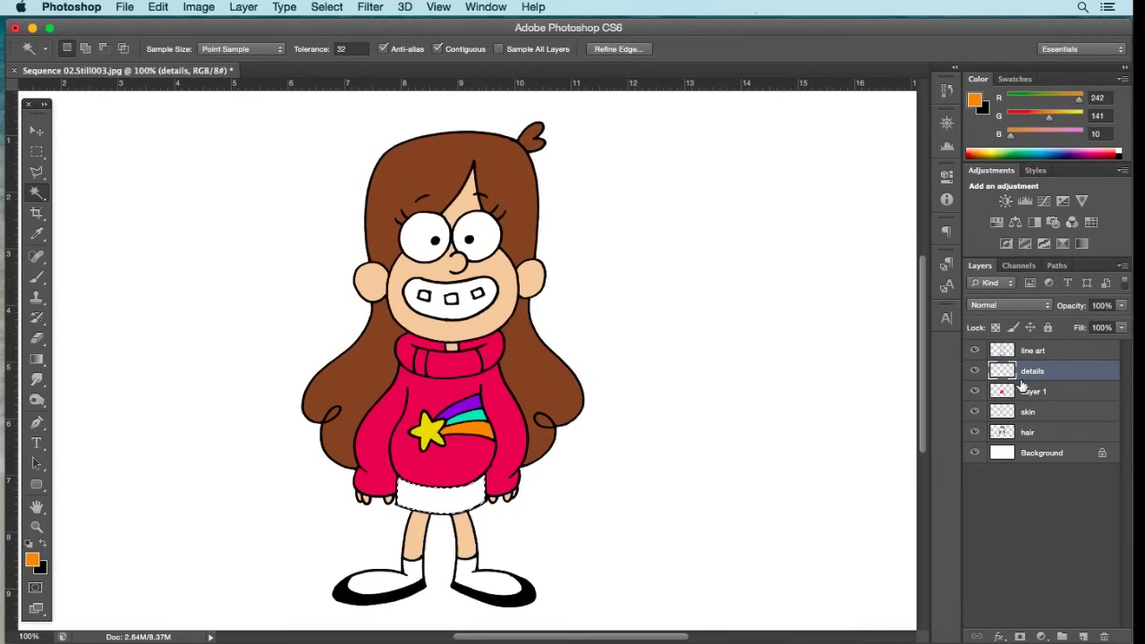
left_click(1084, 637)
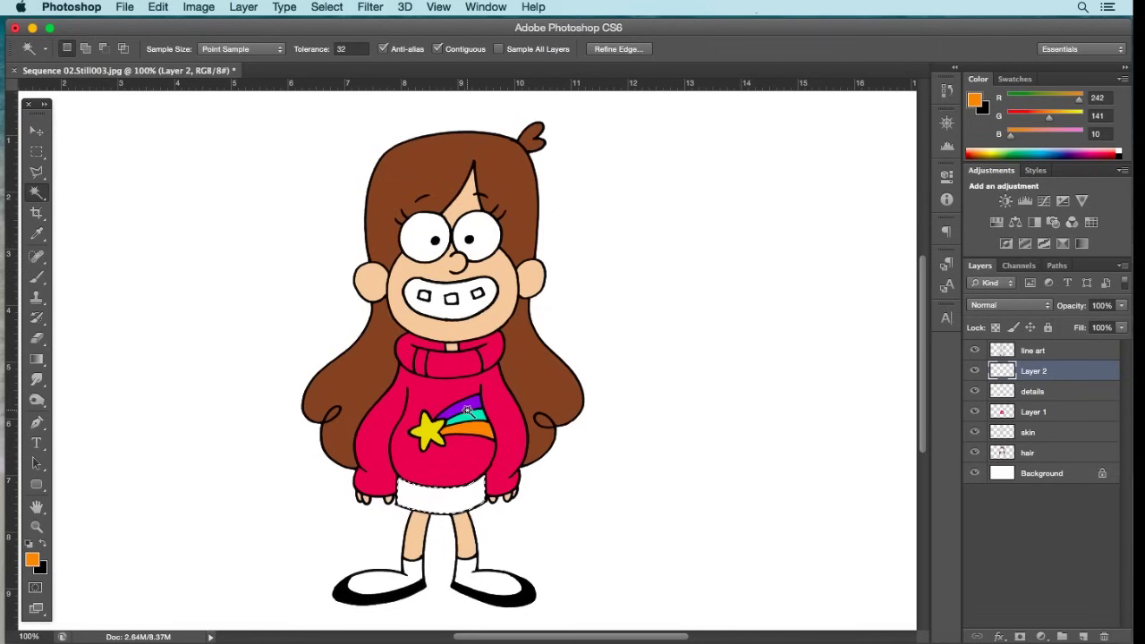
left_click(32, 560)
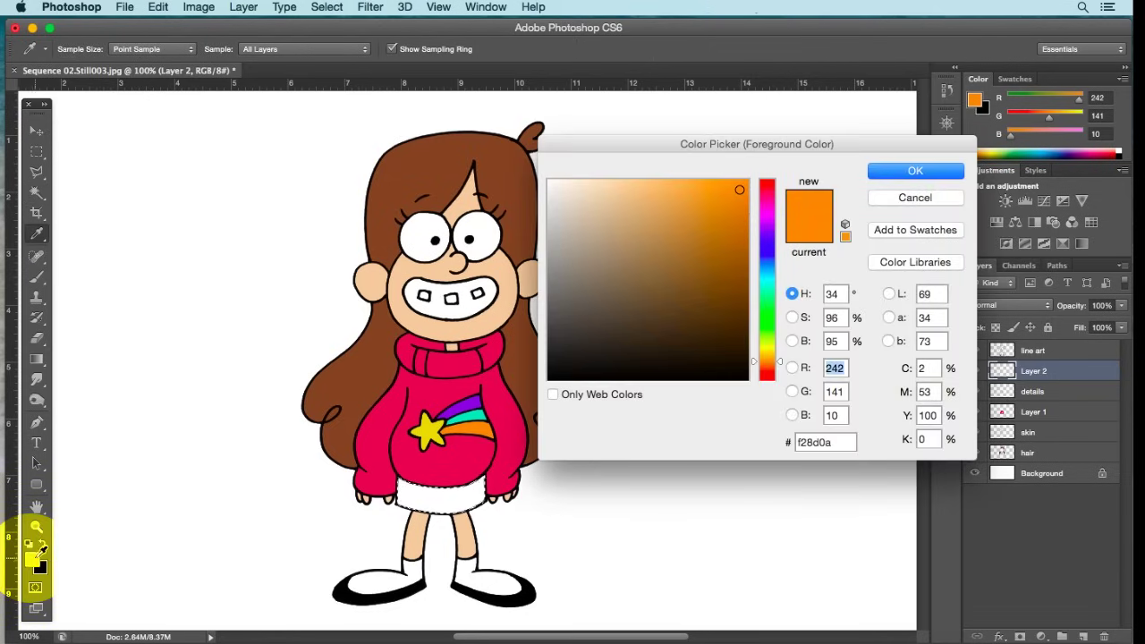
left_click(473, 396)
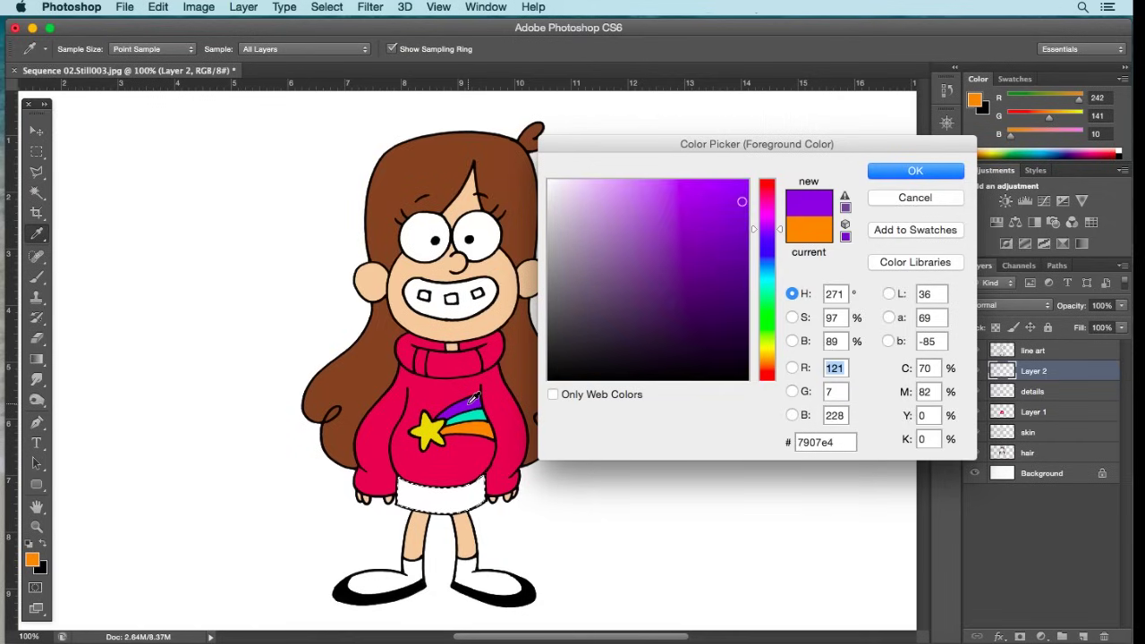
left_click(917, 171)
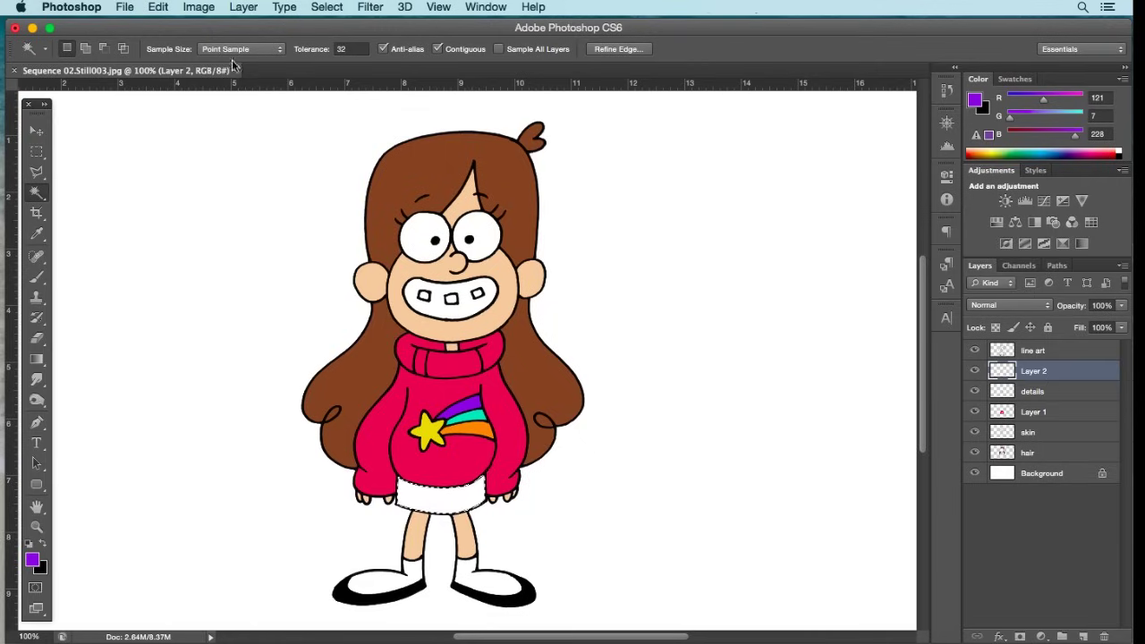
double_click(1042, 372)
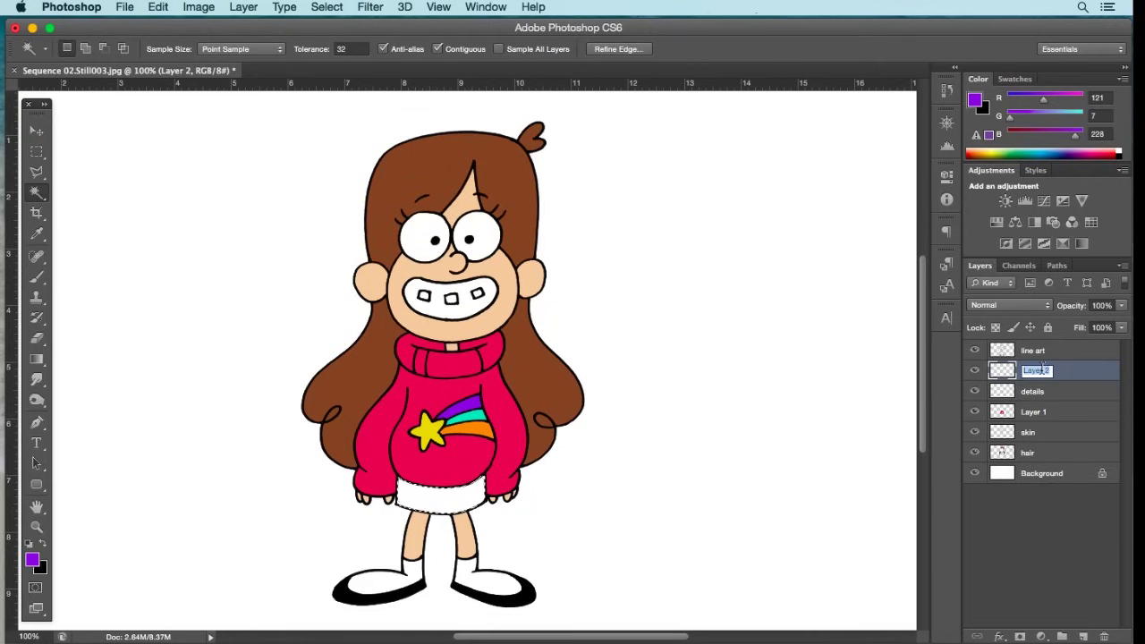
type("skirt")
key("Return")
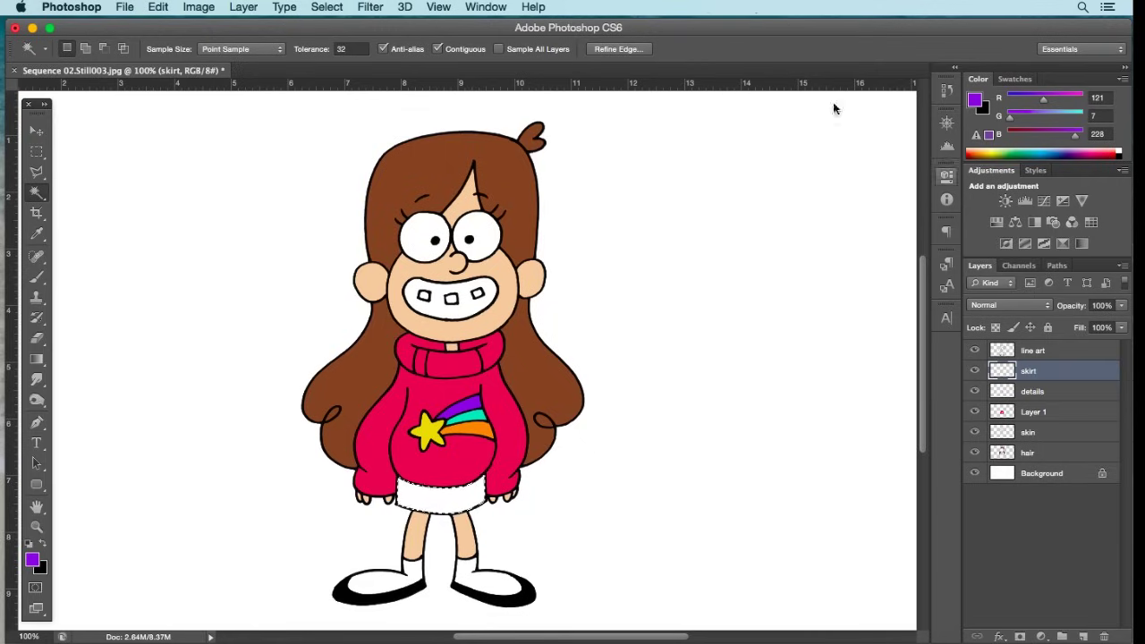
Step: Fill the skirt selection with purple, deselect, and return to the line art layer
left_click(154, 7)
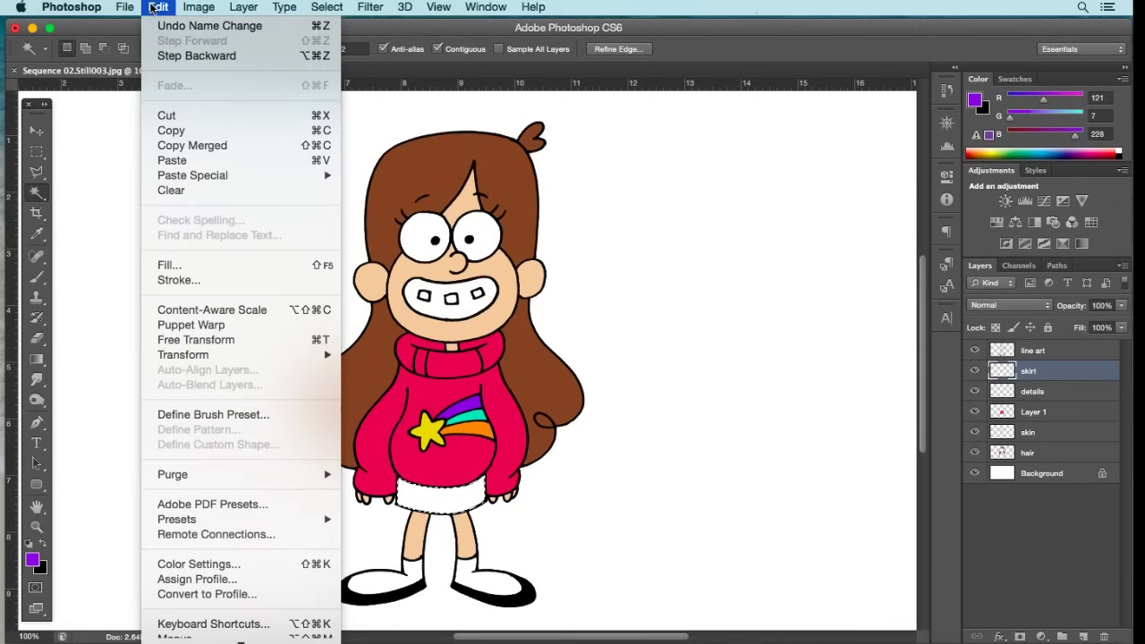
left_click(191, 263)
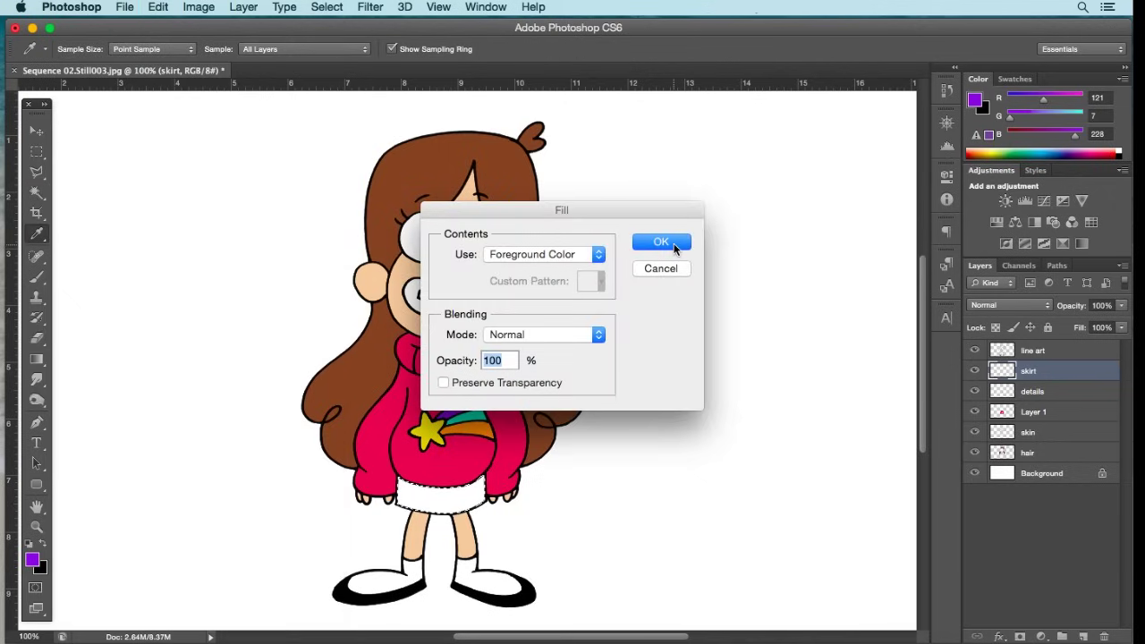
left_click(661, 241)
key("w")
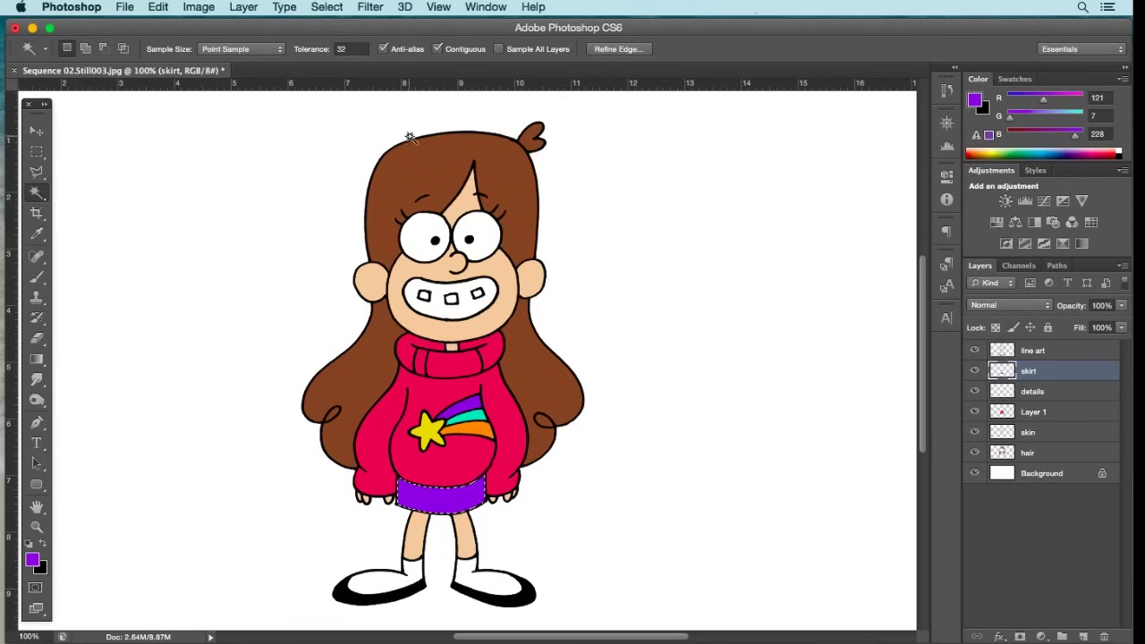
key("super+d")
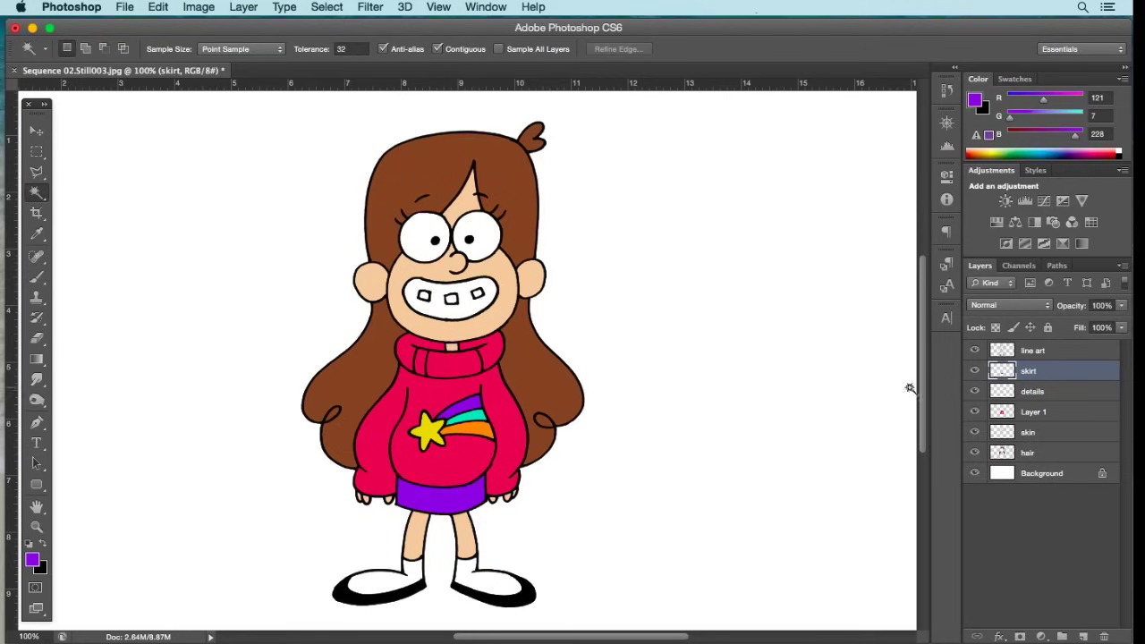
left_click(1033, 352)
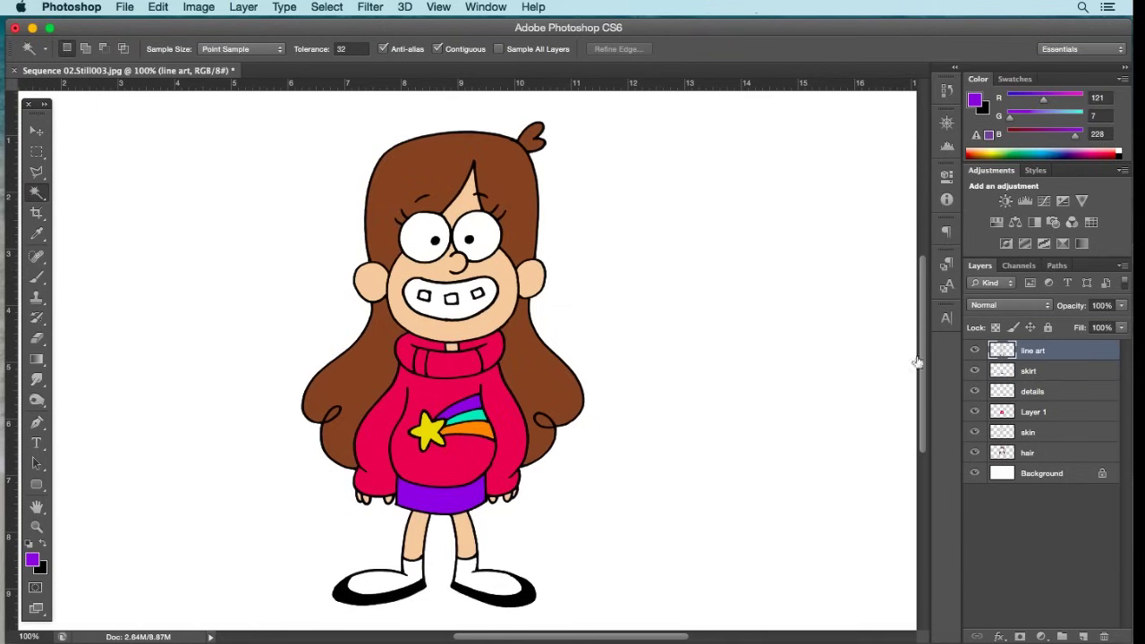
Step: Select the three braces teeth and expand the selection by 1 pixel
left_click(427, 296)
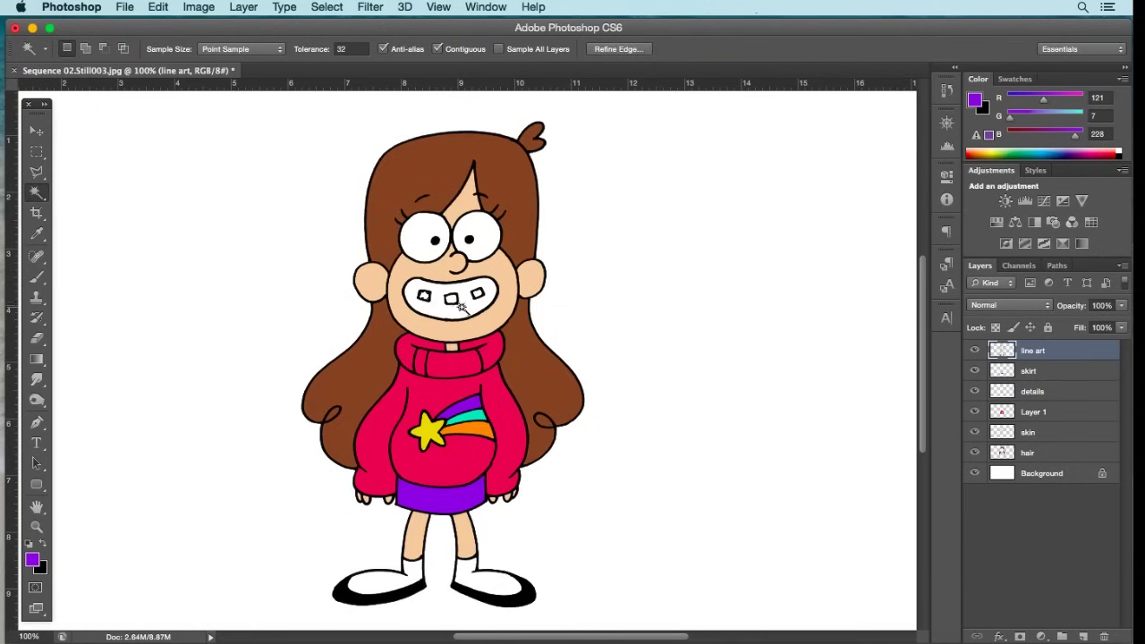
left_click(456, 301)
left_click(478, 296)
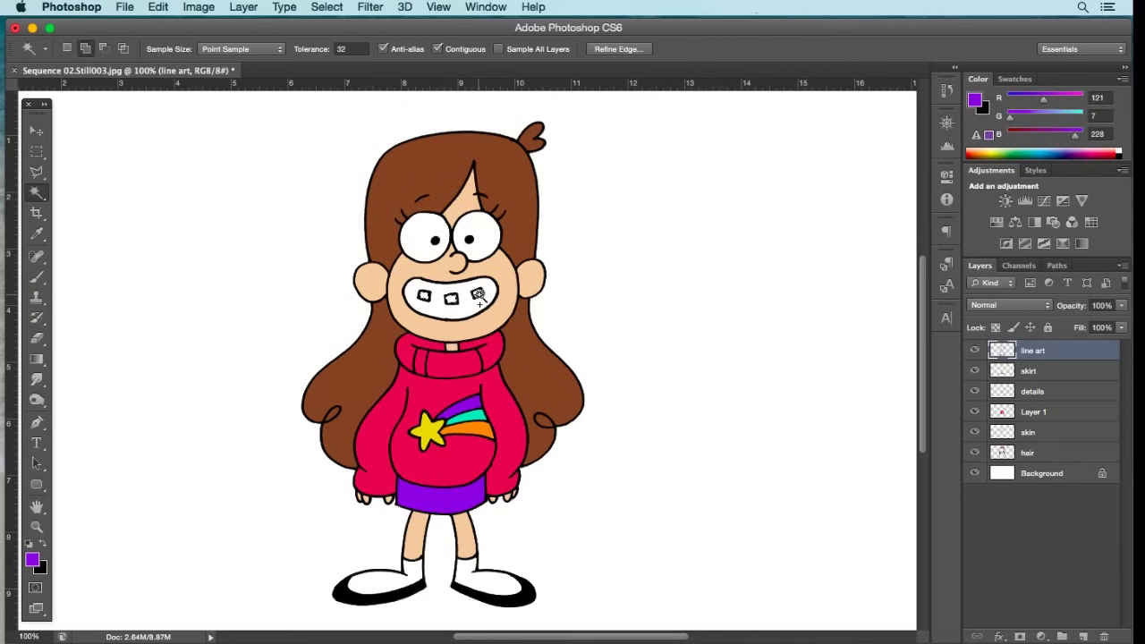
left_click(327, 8)
mouse_move(368, 210)
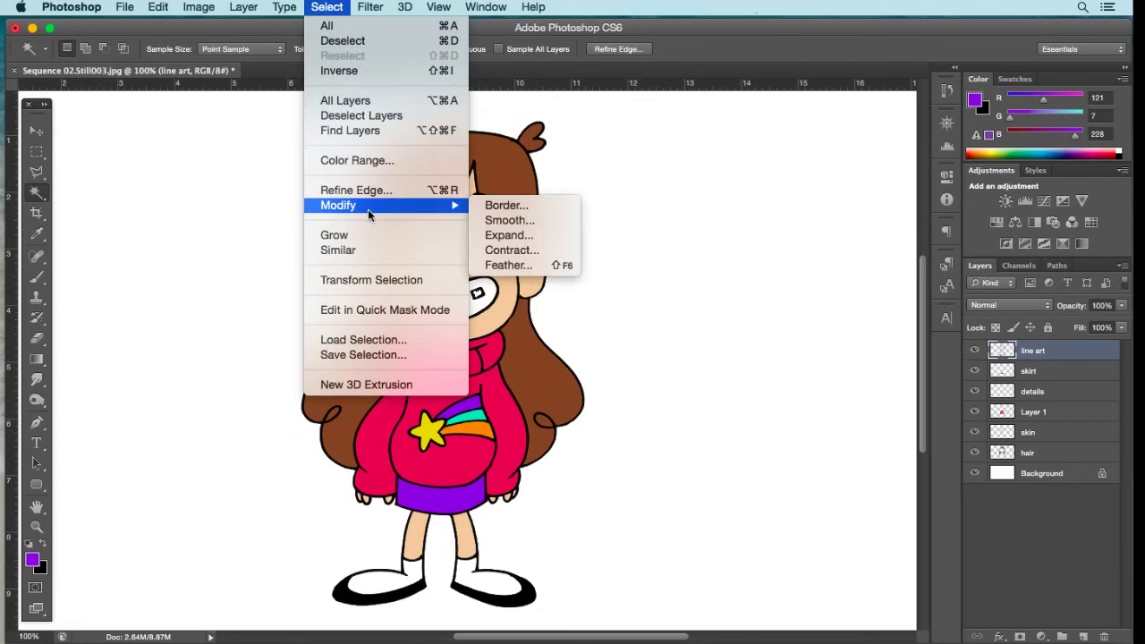
left_click(509, 234)
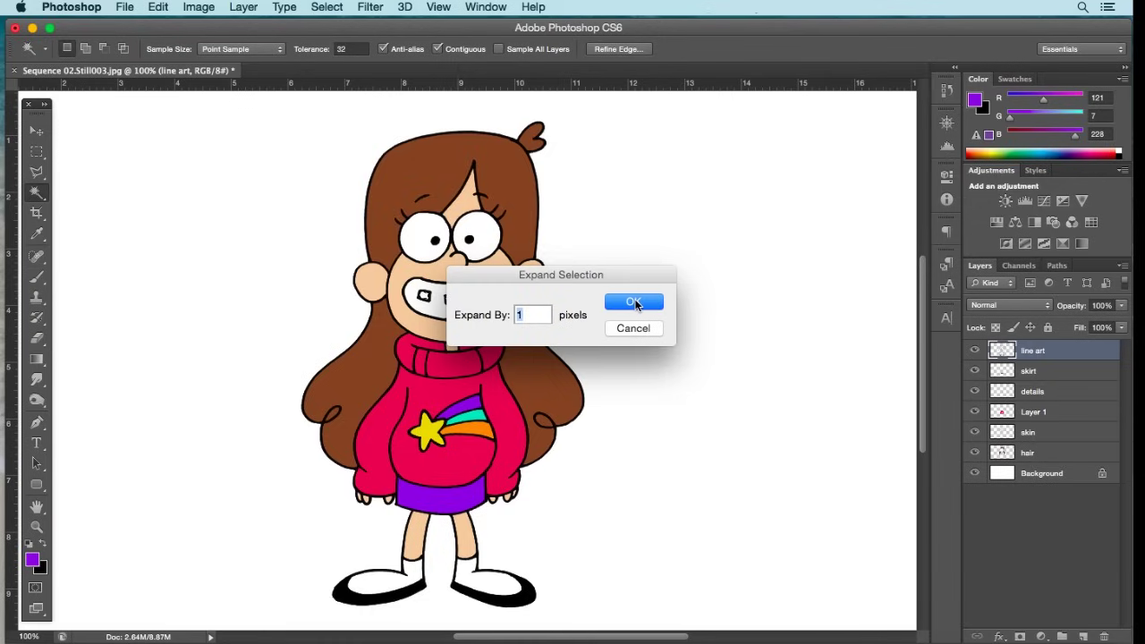
left_click(633, 303)
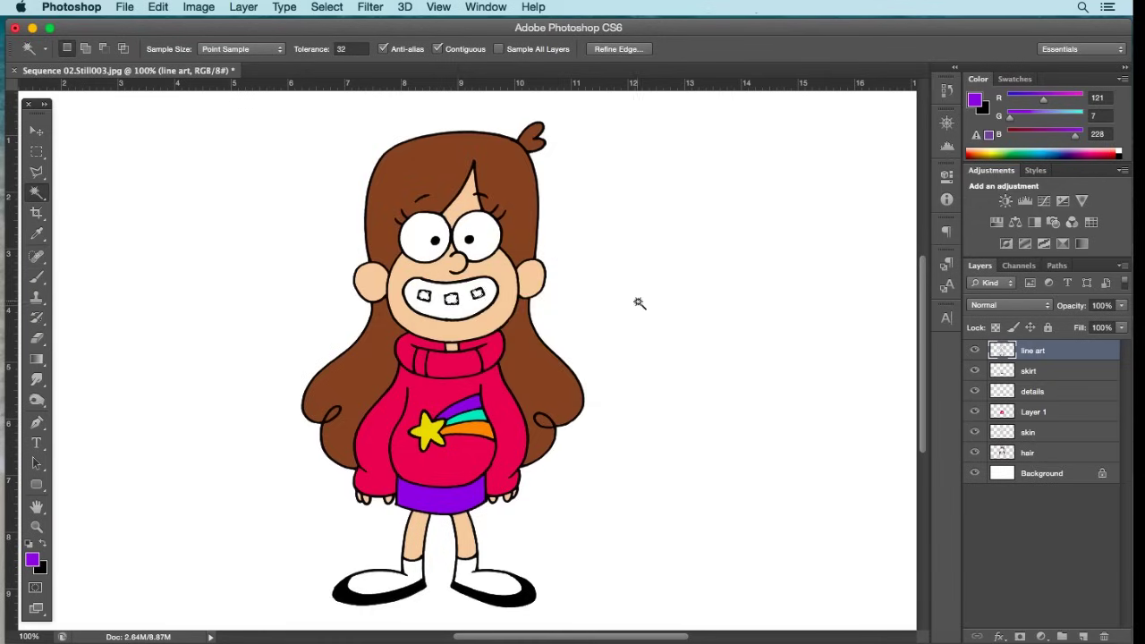
Step: Add a new layer above skirt and set the foreground colour to grey 9a9a9a
left_click(1042, 372)
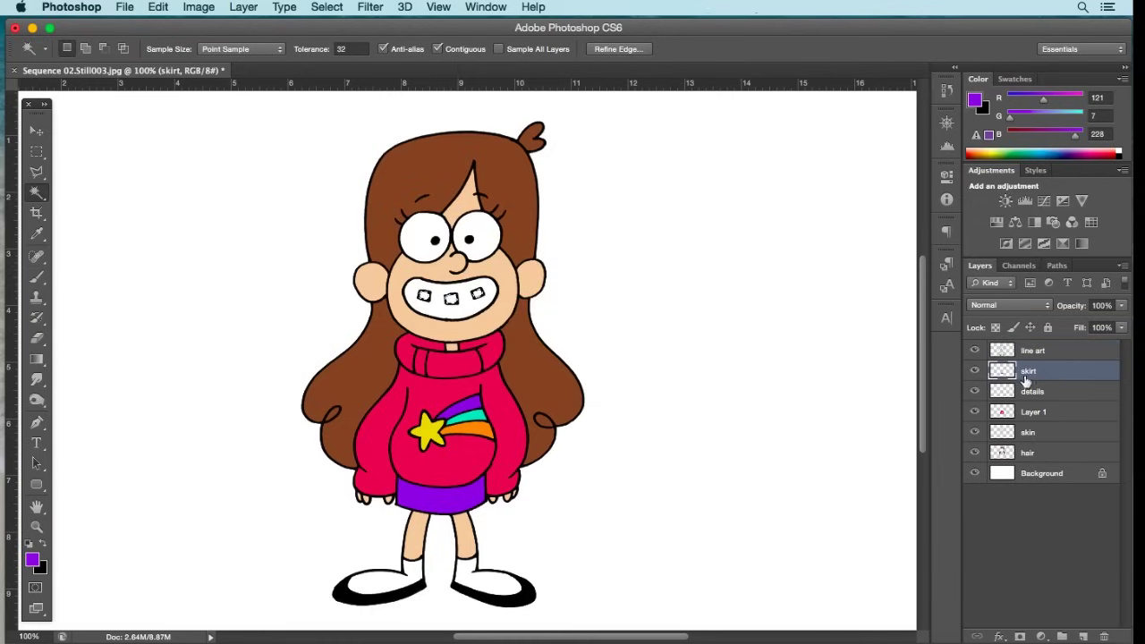
left_click(1084, 635)
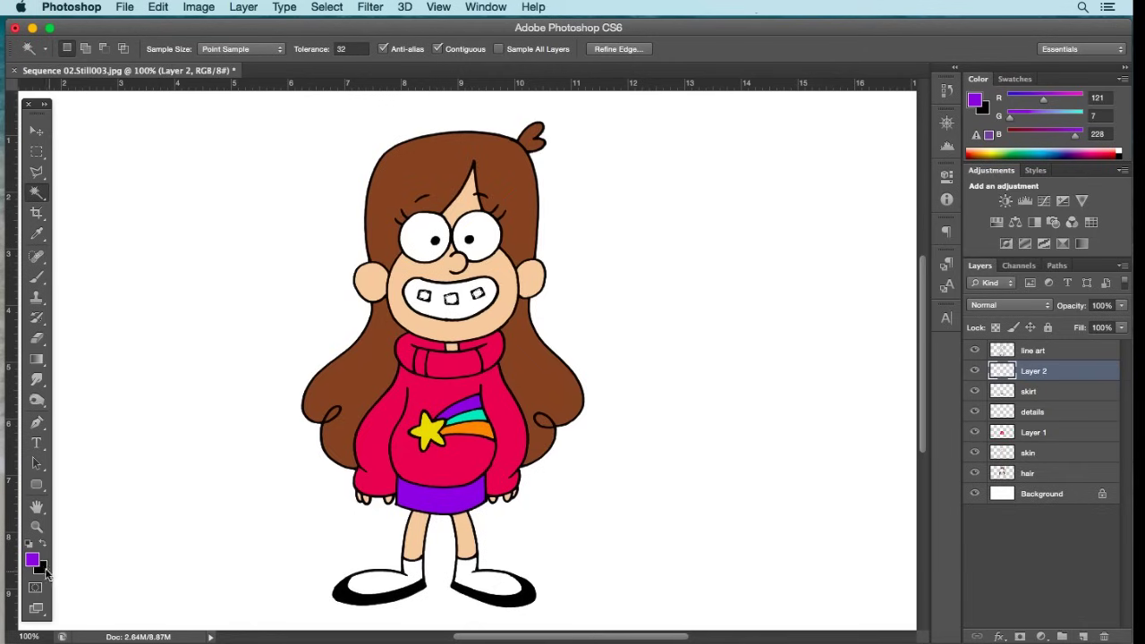
left_click(34, 561)
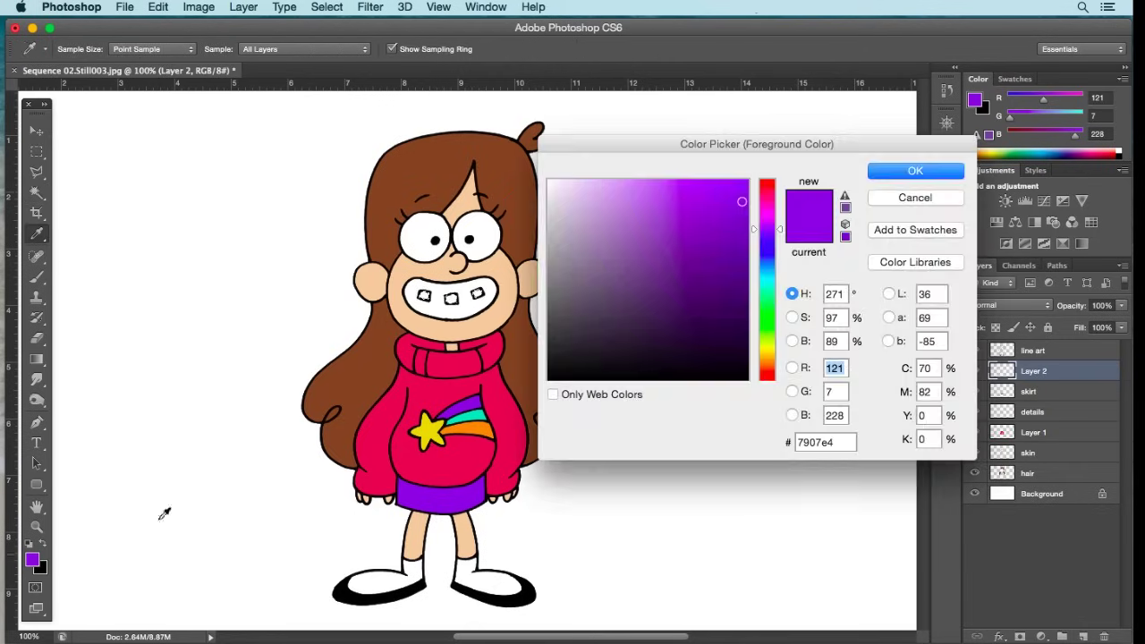
left_click(578, 262)
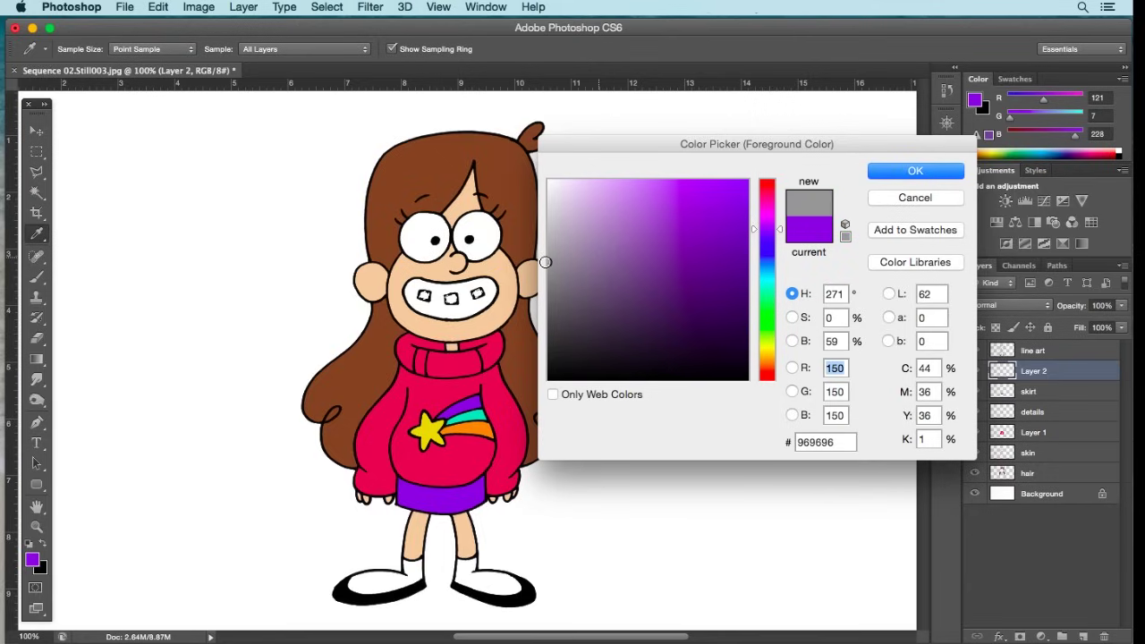
left_click_drag(544, 260, 544, 259)
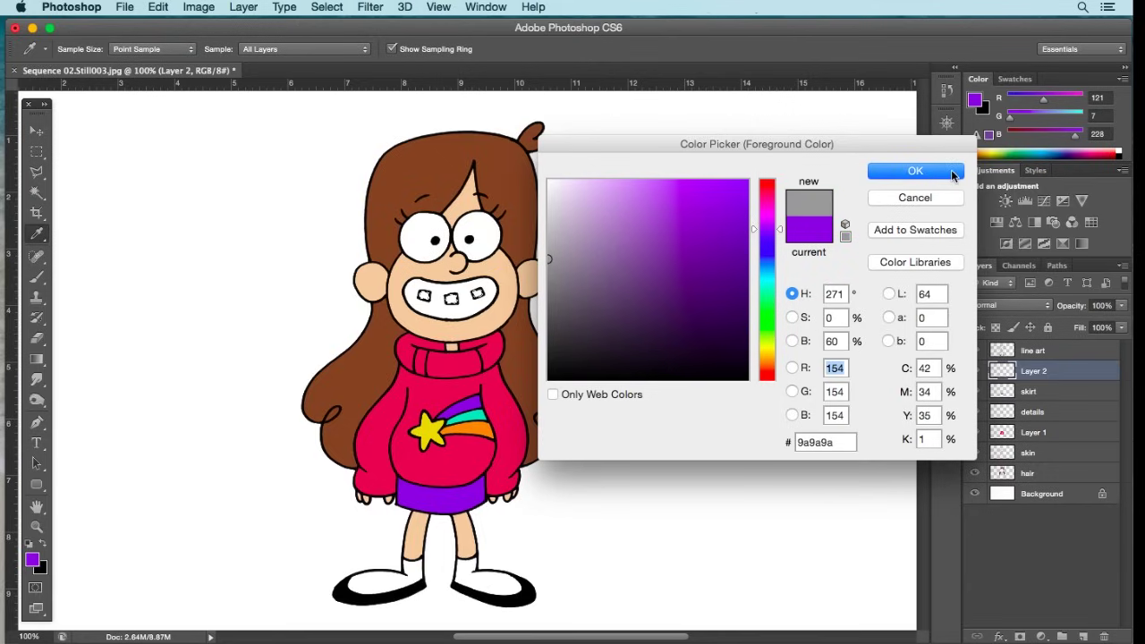
left_click(914, 171)
Step: Fill the teeth selection with grey and zoom out to see the whole canvas
key("w")
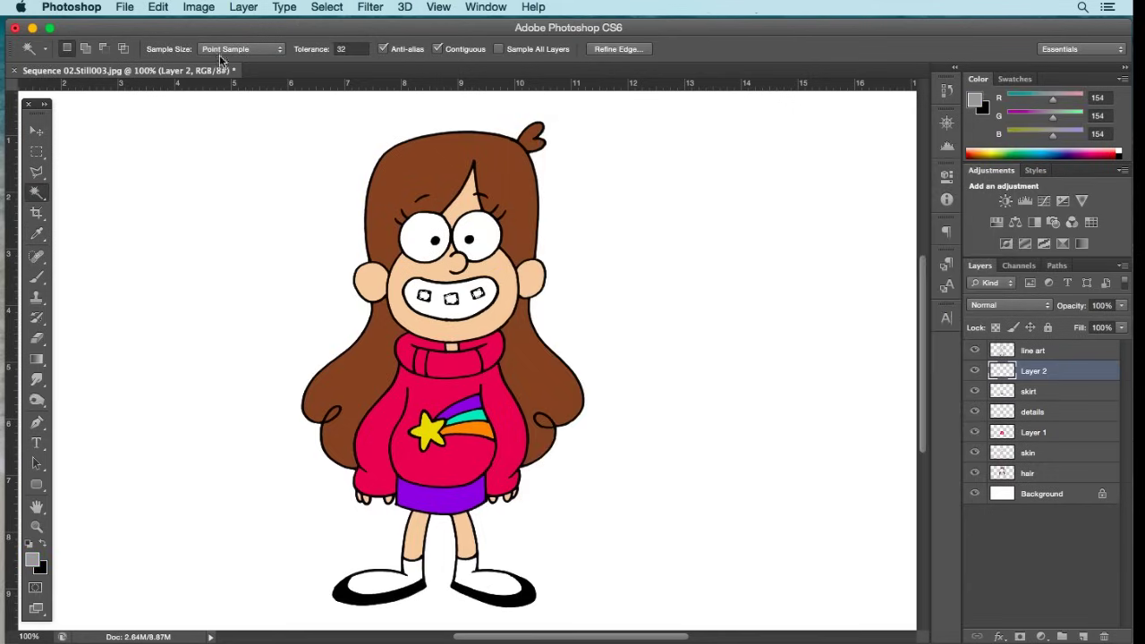
left_click(159, 7)
left_click(194, 265)
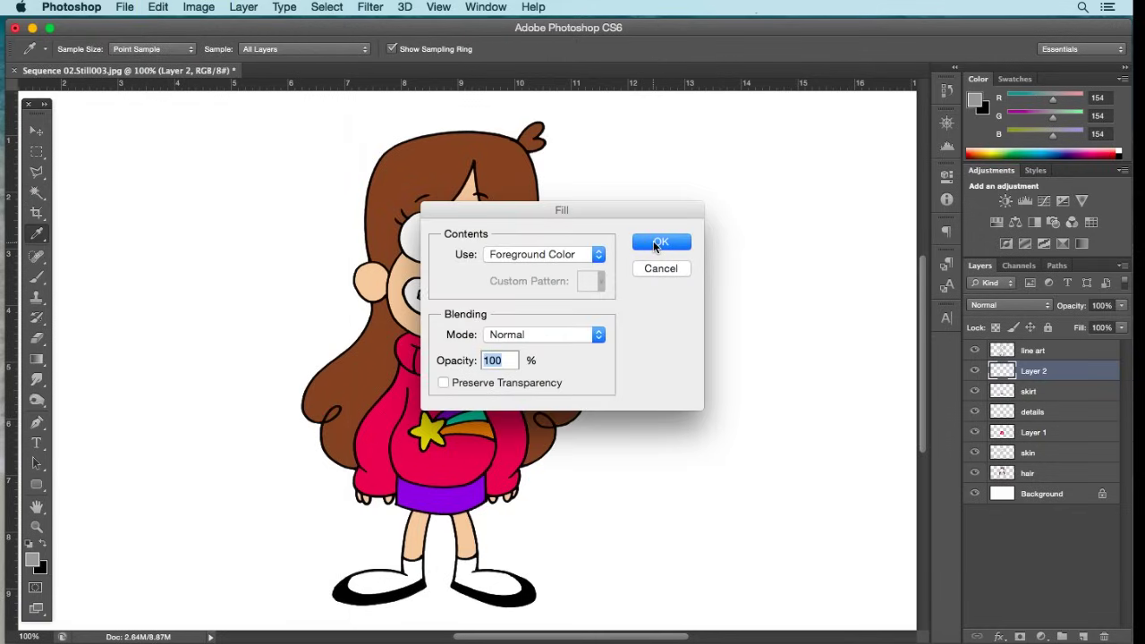
left_click(655, 245)
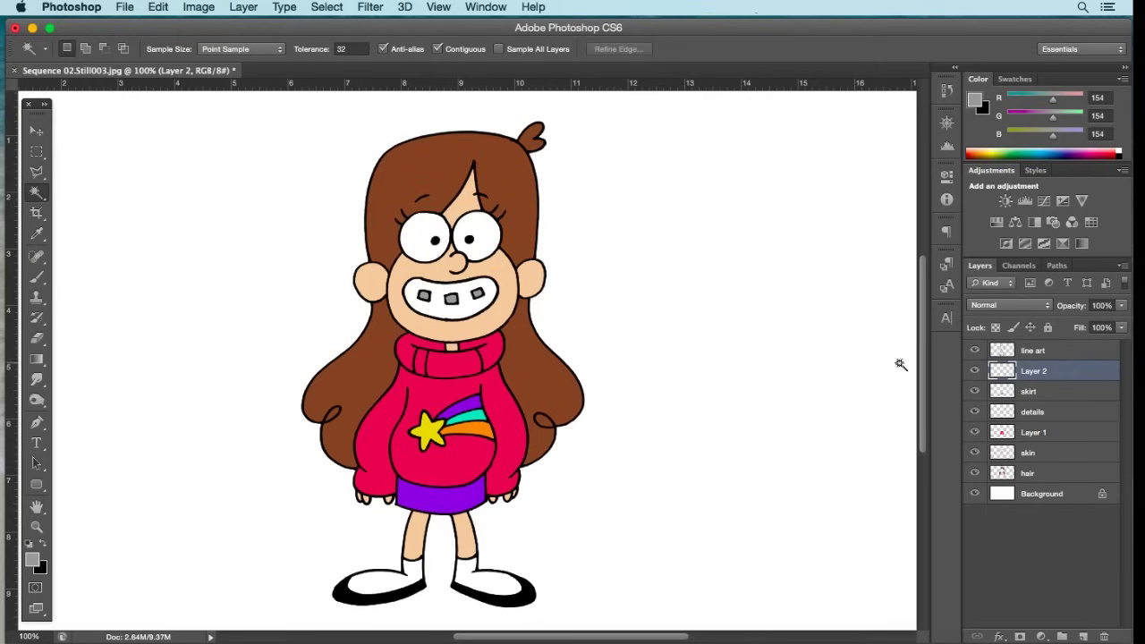
key("z")
left_click(582, 427, "alt")
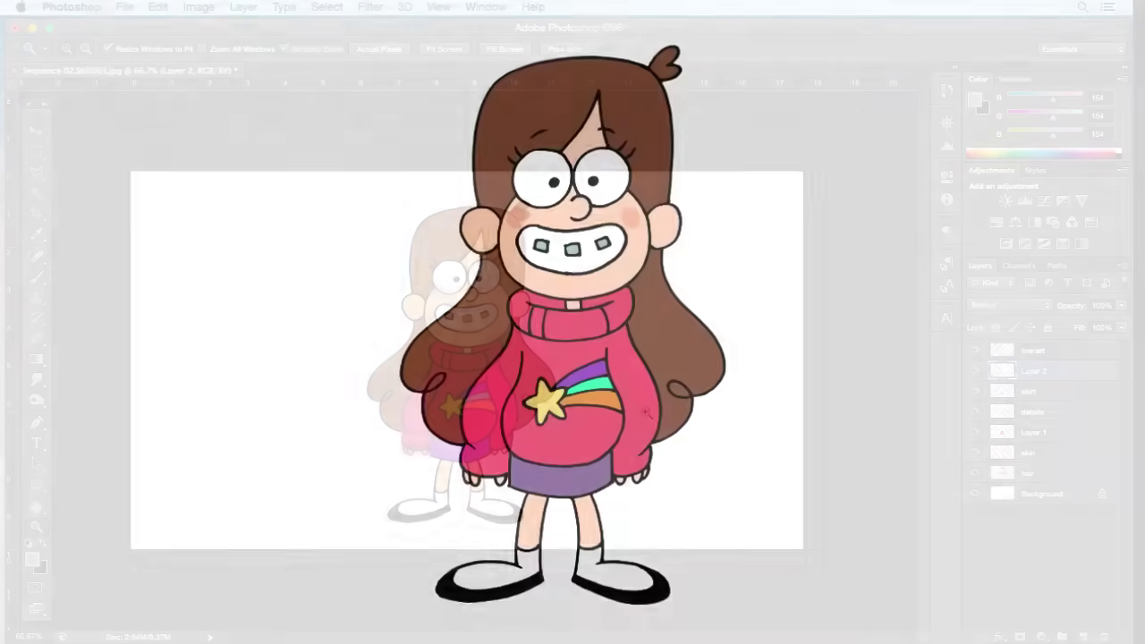